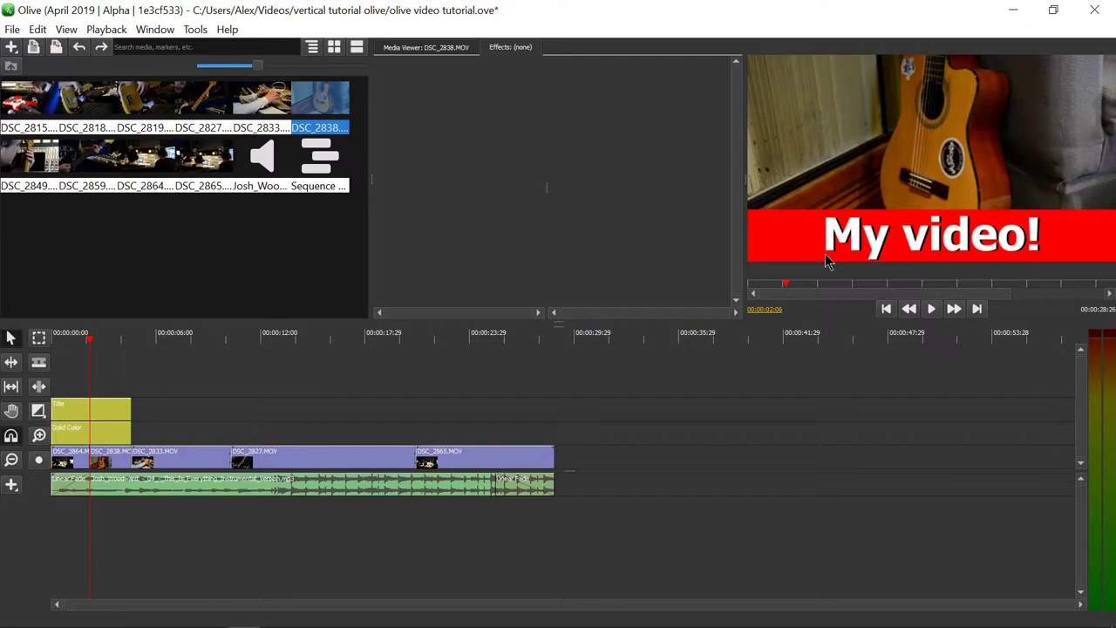
Step: Try shifting the DSC_2833 footage to the right, then undo the change
left_click(71, 336)
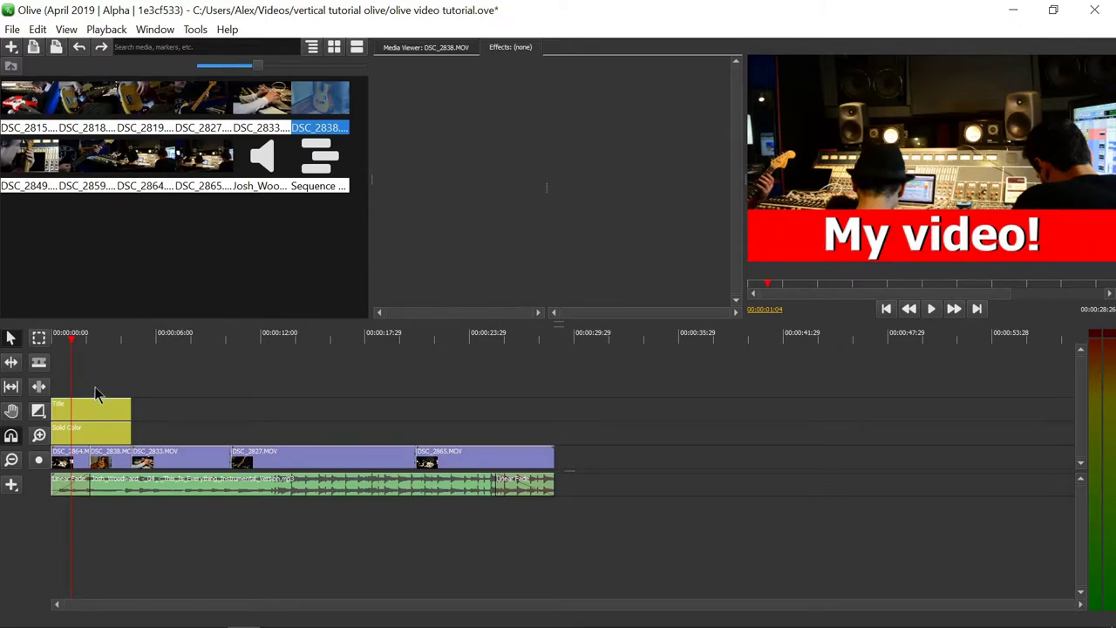
left_click(185, 338)
left_click(185, 464)
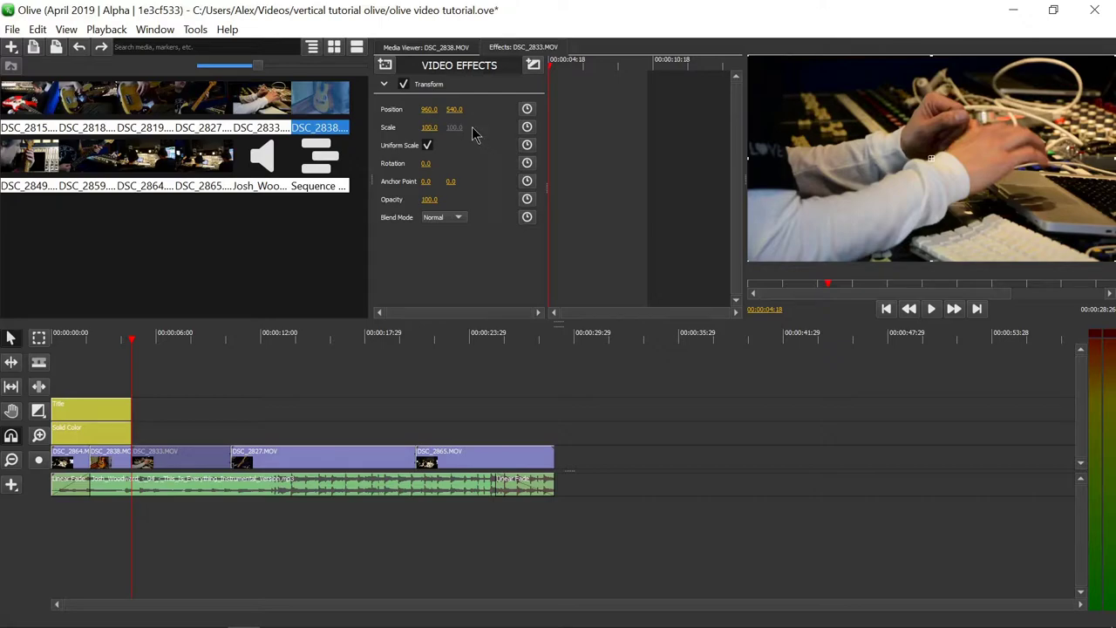
left_click_drag(428, 111, 541, 111)
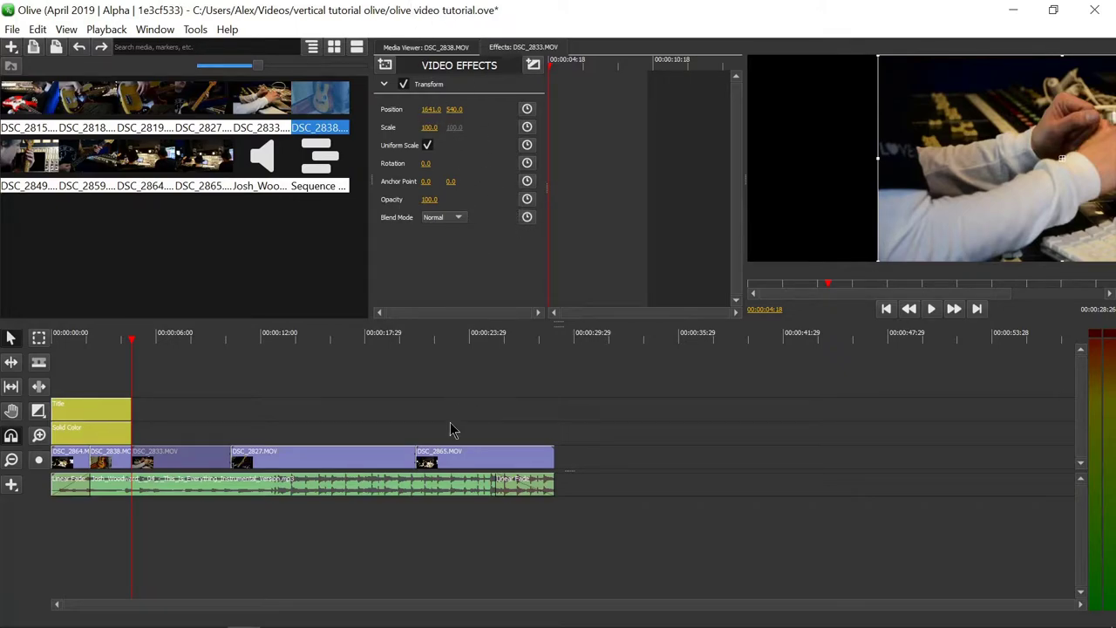
left_click(445, 386)
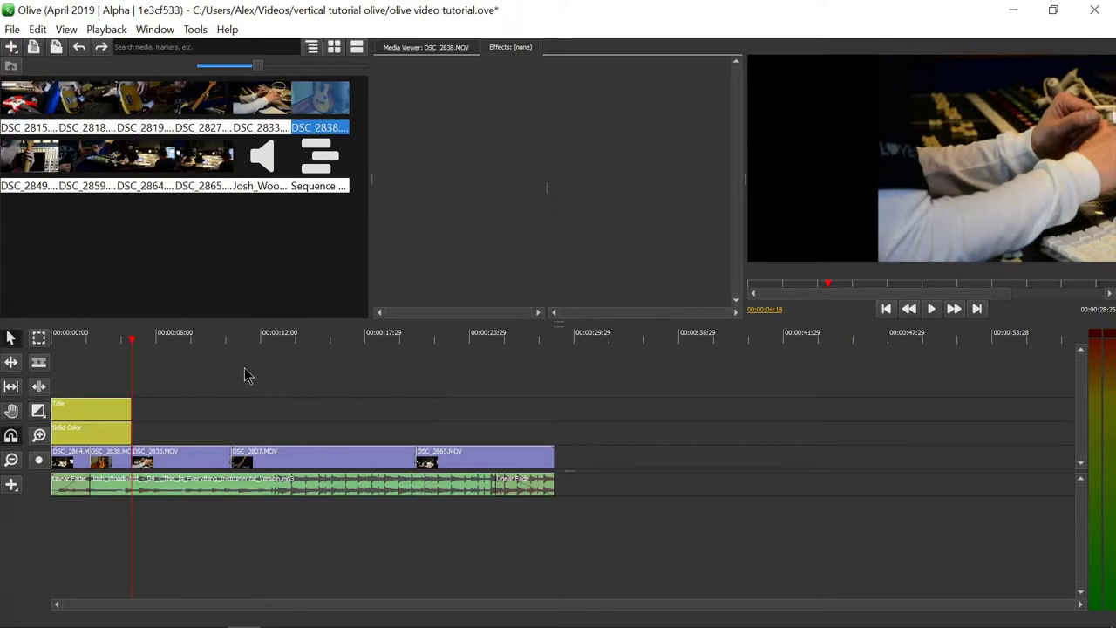
left_click(79, 47)
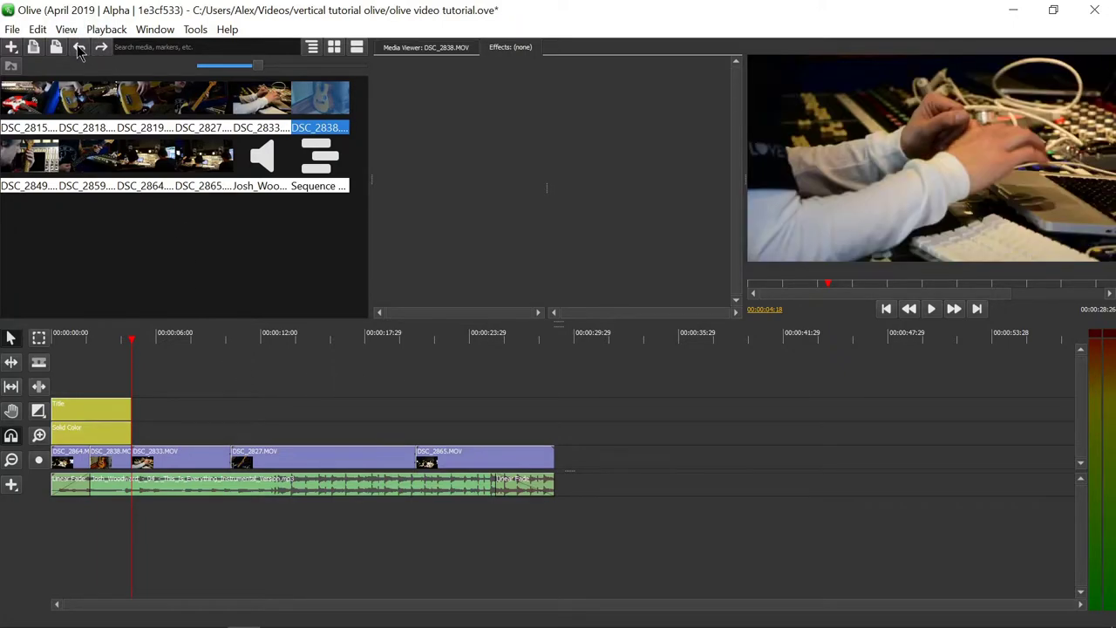
Step: At 7:15, pick Solid Color from the timeline's generated-clip menu
left_click(182, 340)
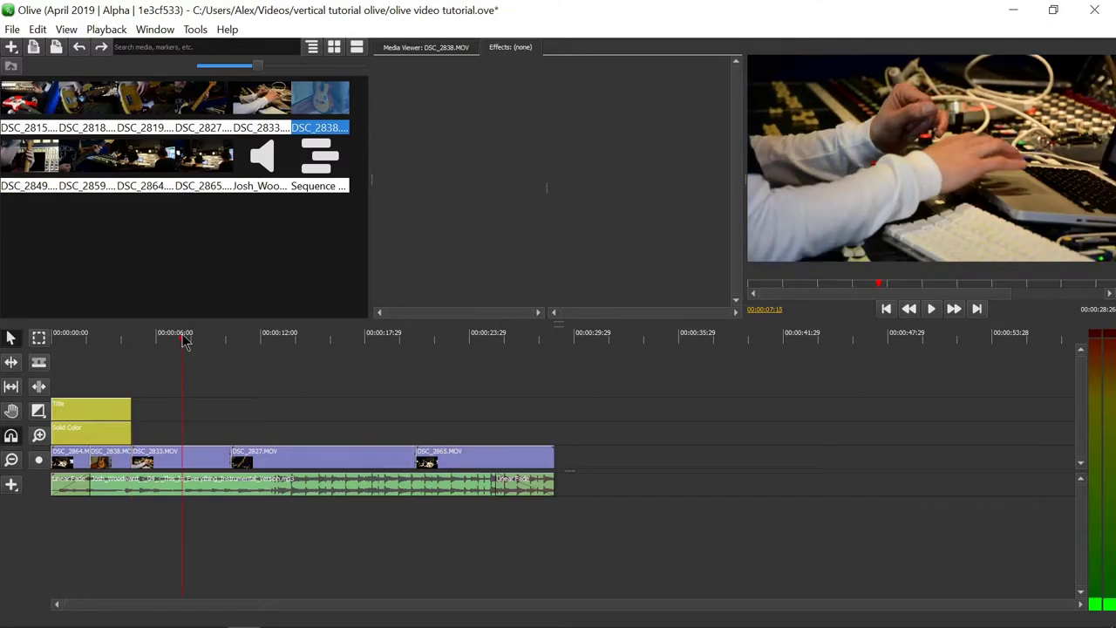
left_click(11, 484)
left_click(45, 511)
Step: Draw a Solid Color clip above the Title track and set its colour to blue #0000ff
left_click_drag(185, 387, 307, 391)
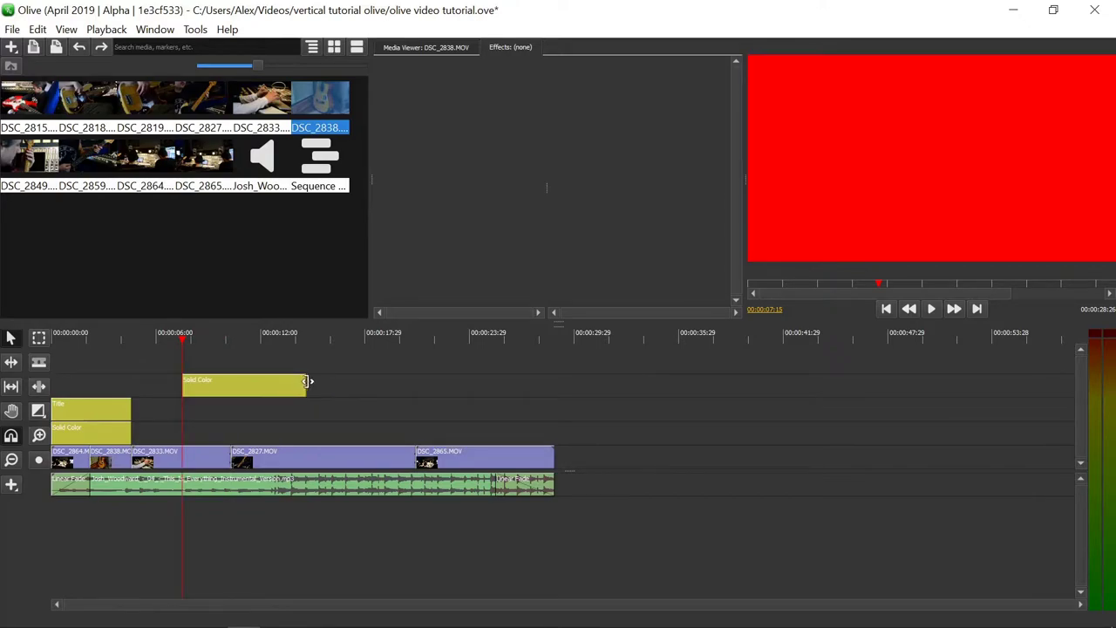
left_click(264, 390)
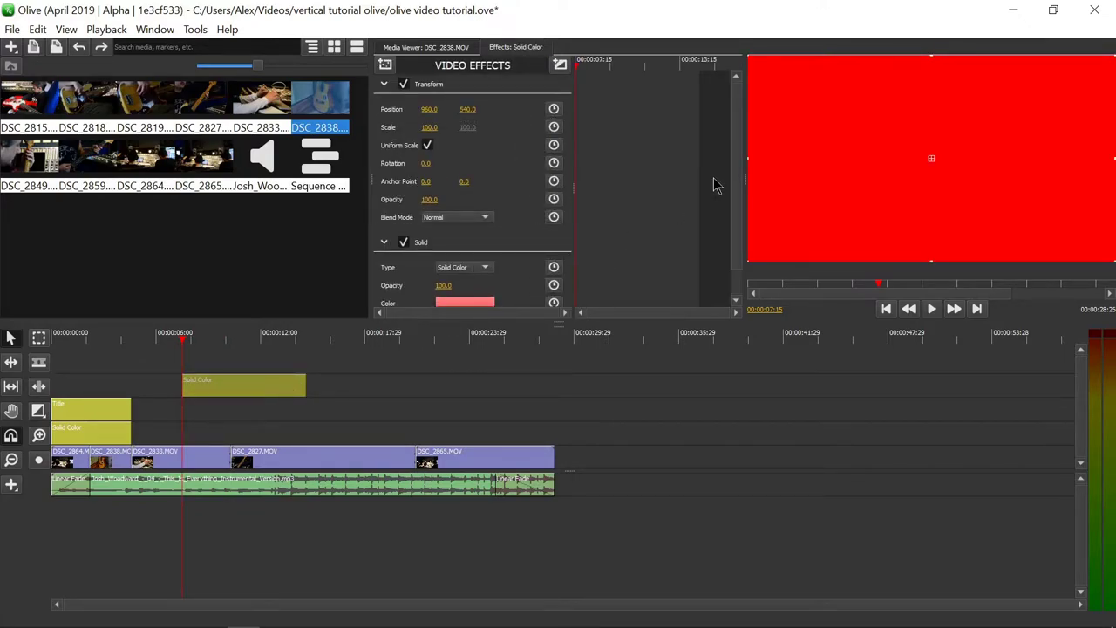
left_click(384, 84)
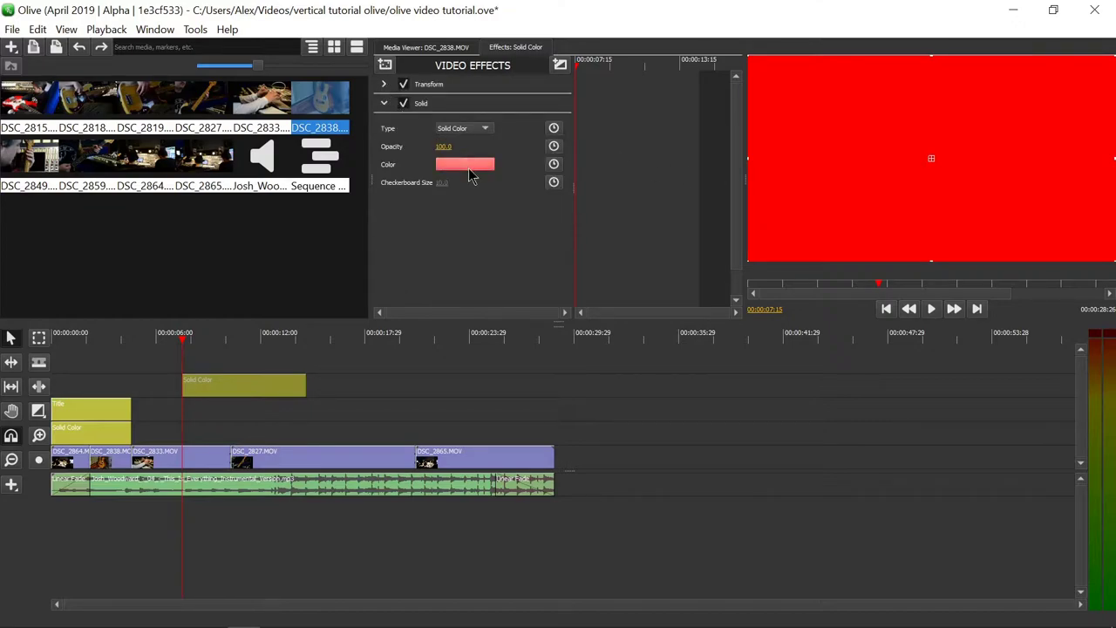
left_click(471, 165)
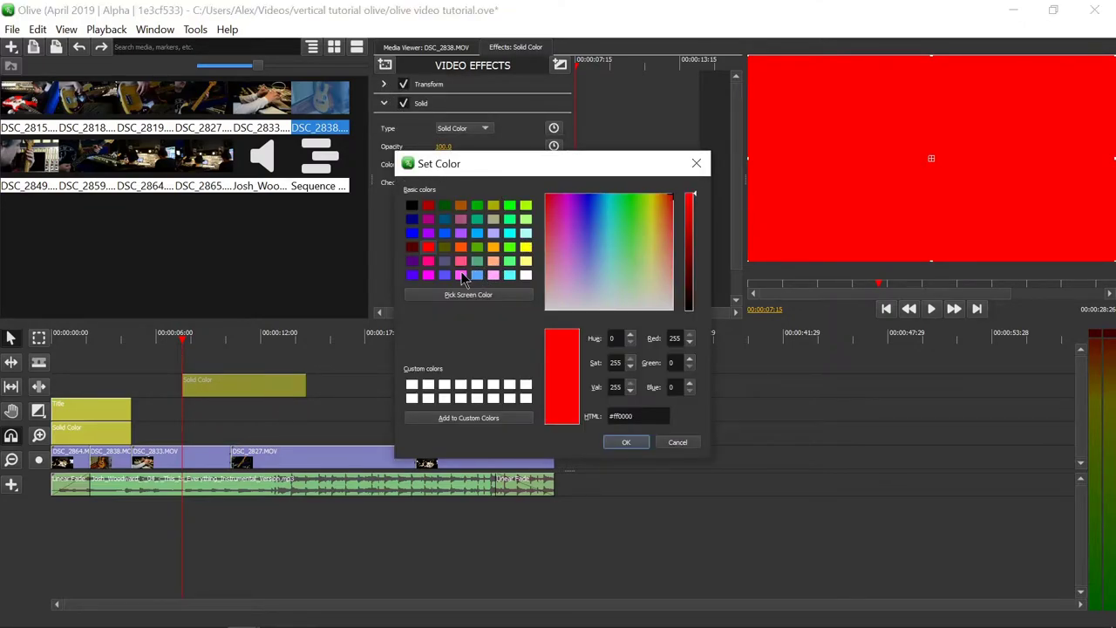
left_click(411, 233)
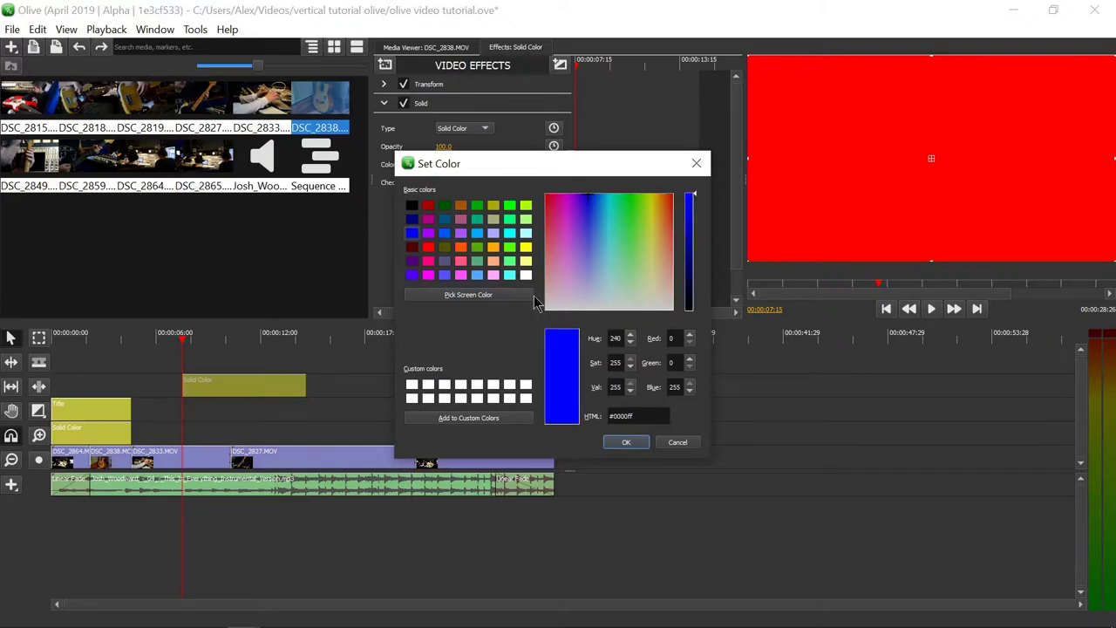
left_click(628, 443)
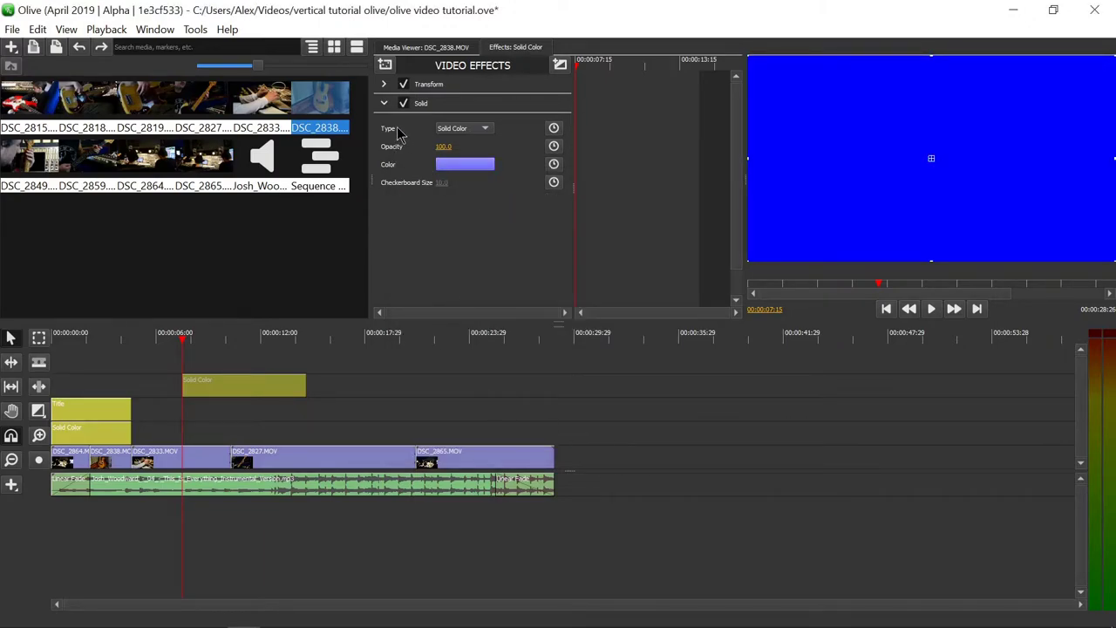
Step: Reduce the blue solid's Transform Scale to 42
left_click(383, 103)
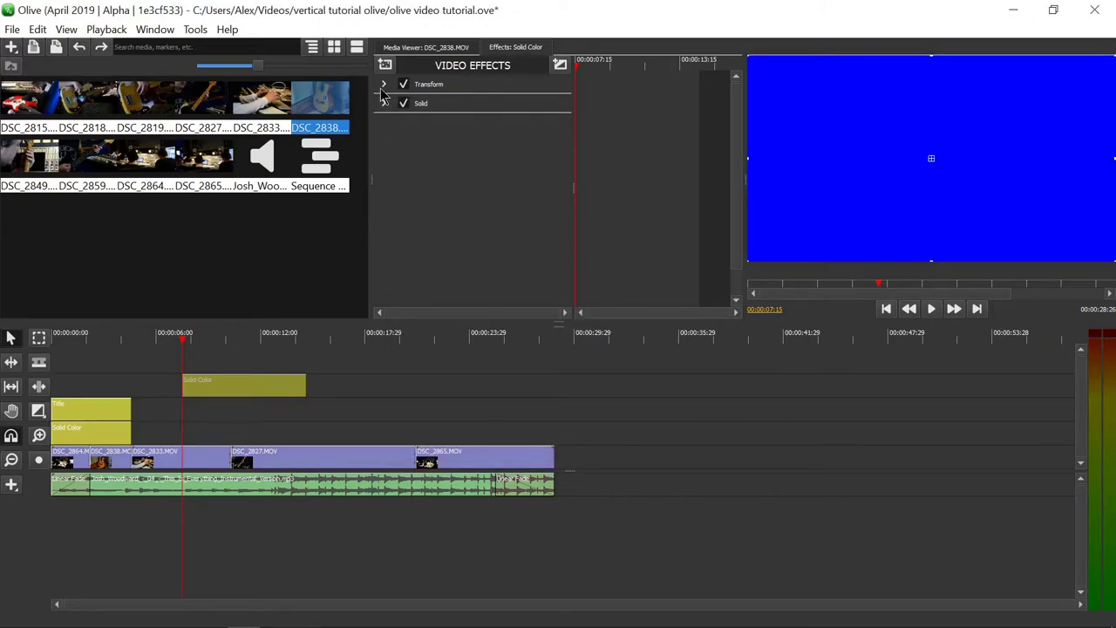
left_click(384, 85)
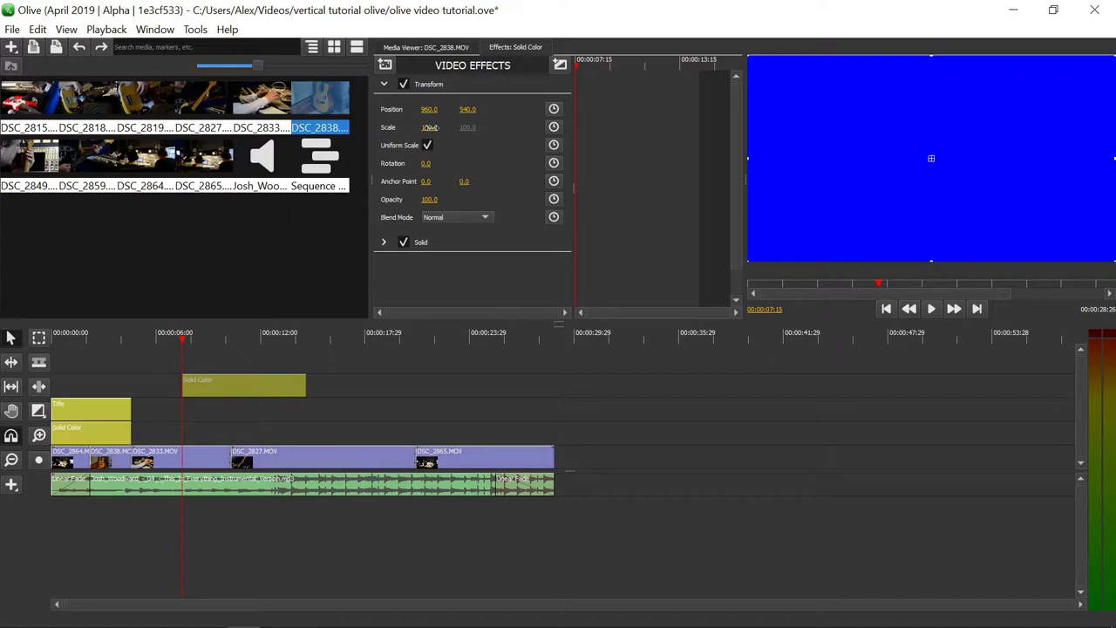
left_click_drag(429, 127, 377, 127)
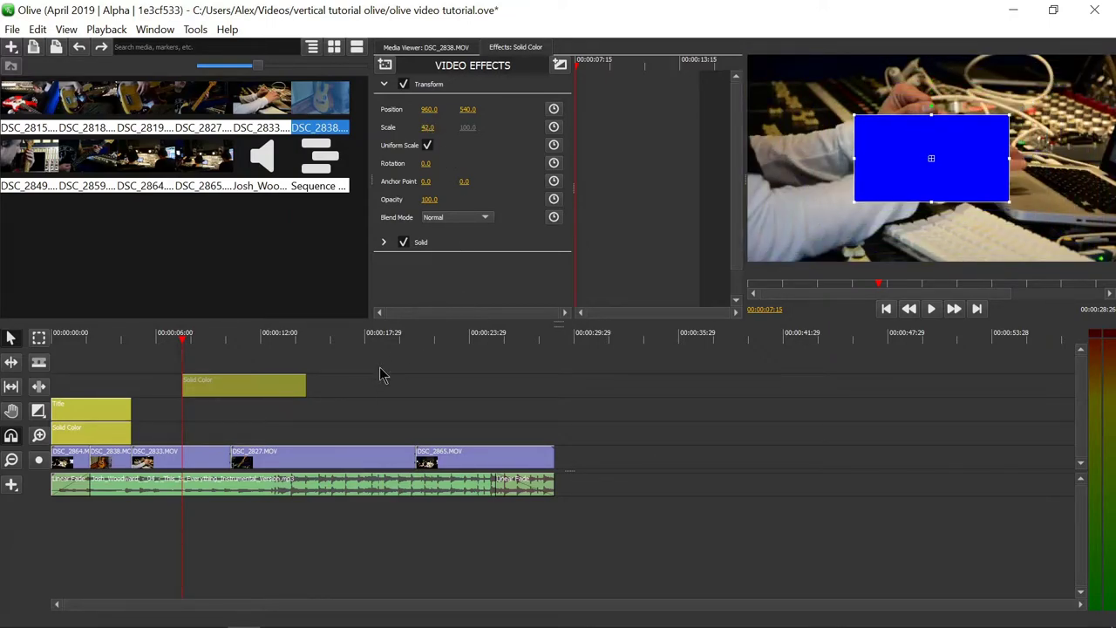
Step: Play the sequence from about 5:28 to preview the small blue box, then stop
left_click(272, 417)
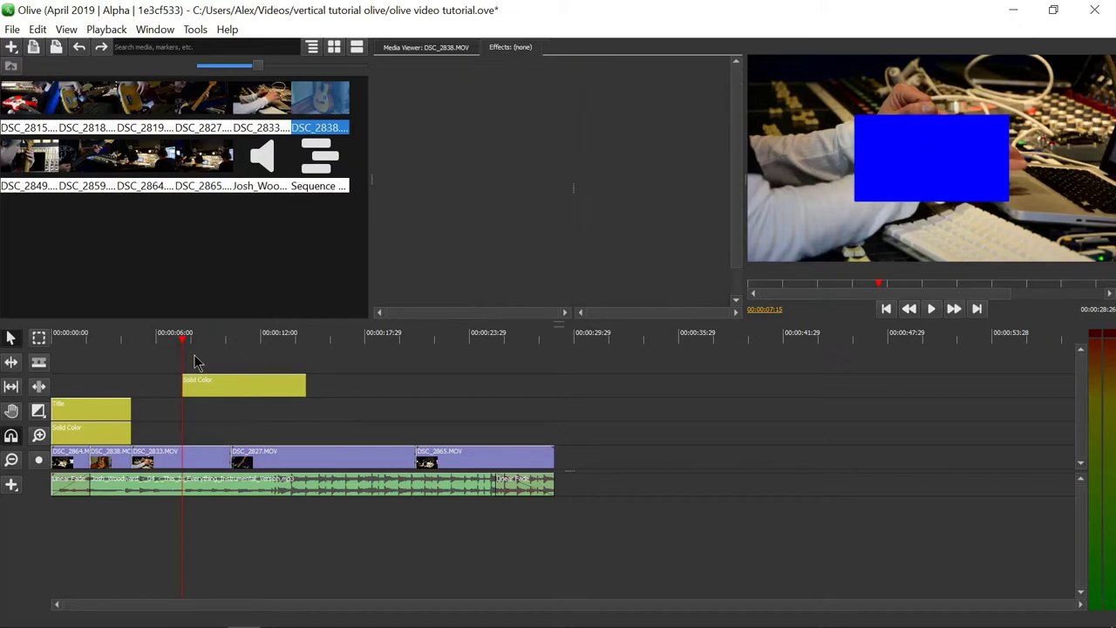
left_click(156, 340)
left_click(931, 309)
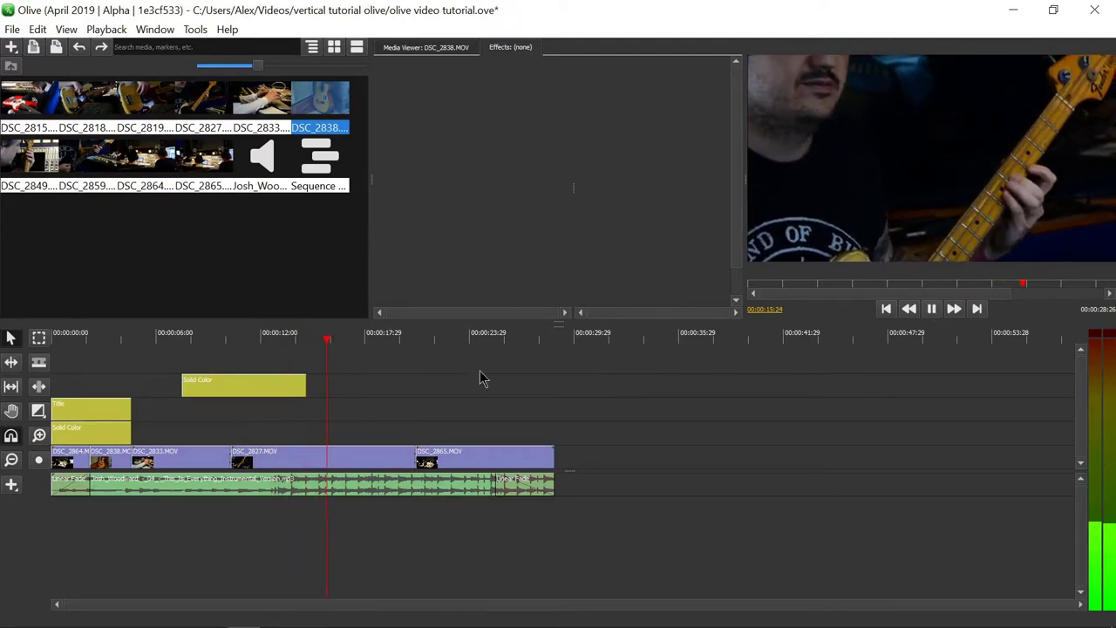
key("space")
Step: Check frames at 9:10 and 11:16, then select the Solid Color clip for its effects
left_click(214, 338)
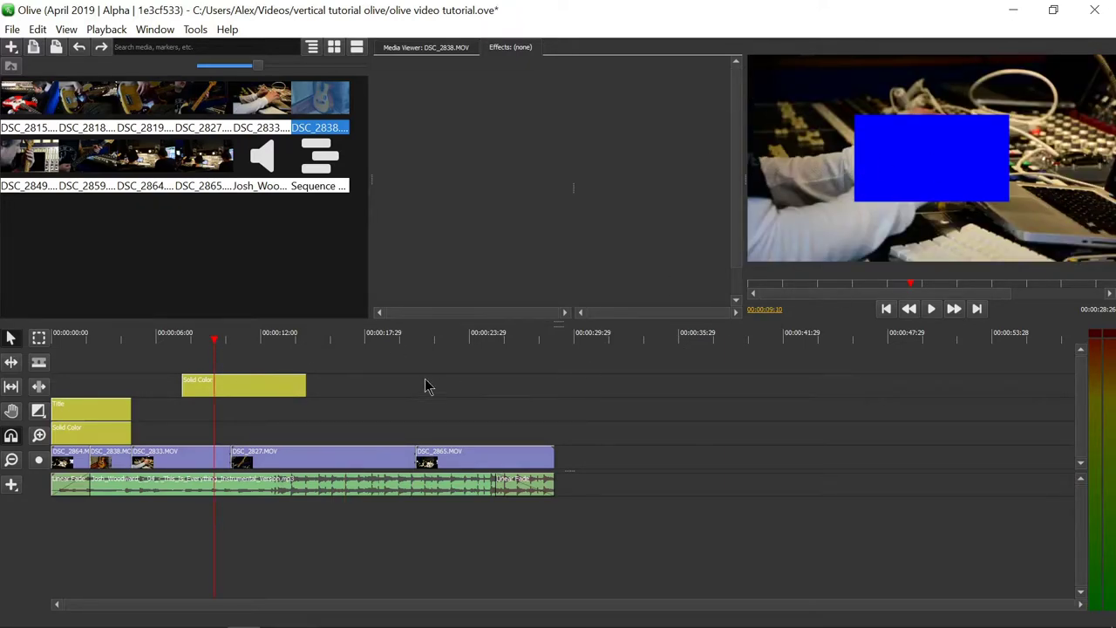
left_click(253, 342)
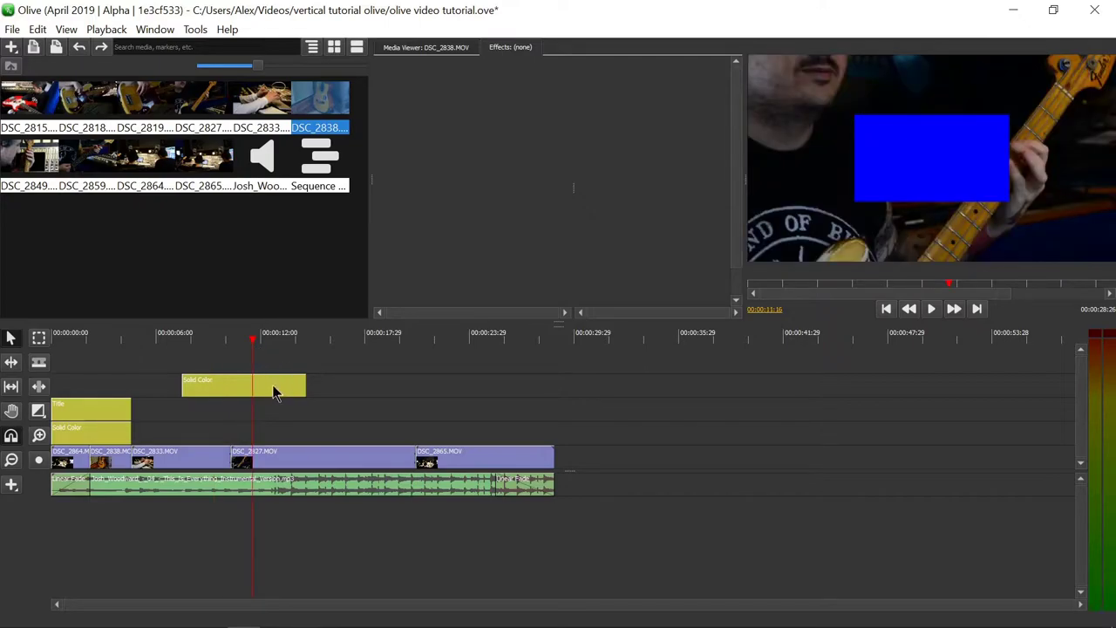
left_click(216, 379)
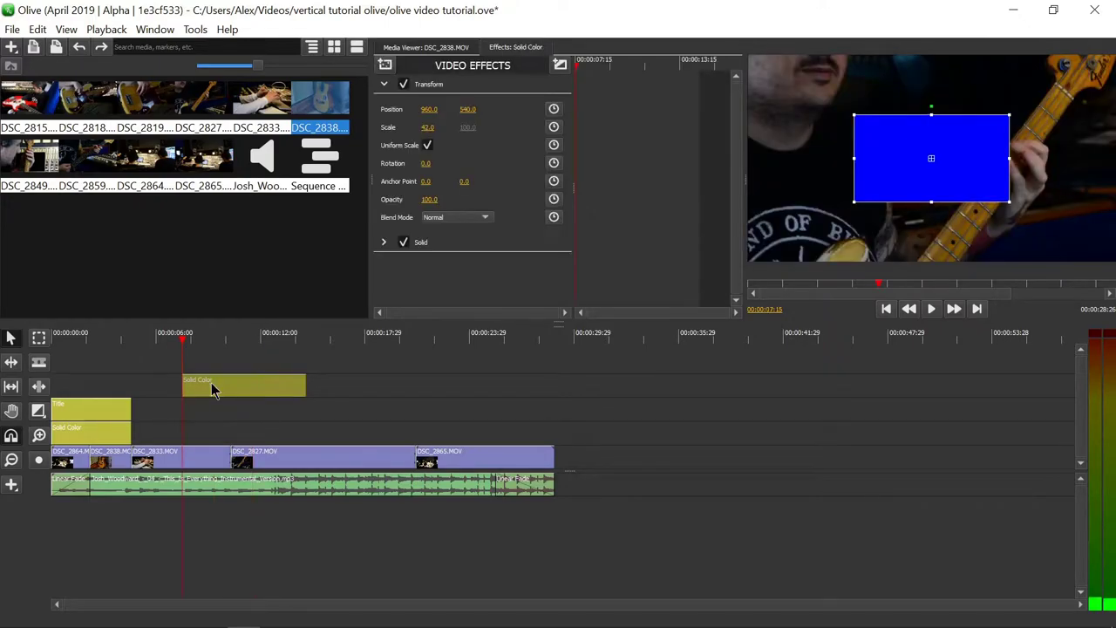
Step: At the clip's start, set the solid's Position to 439, 277 in the upper left
key("Up")
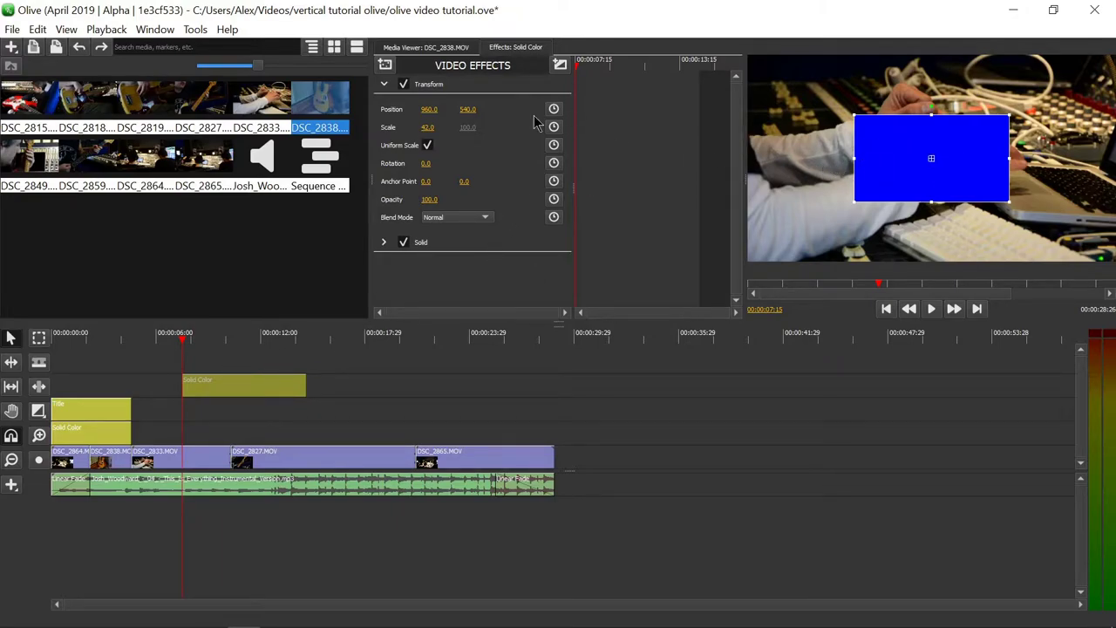
left_click_drag(432, 109, 190, 109)
left_click_drag(469, 111, 257, 111)
left_click_drag(468, 109, 250, 109)
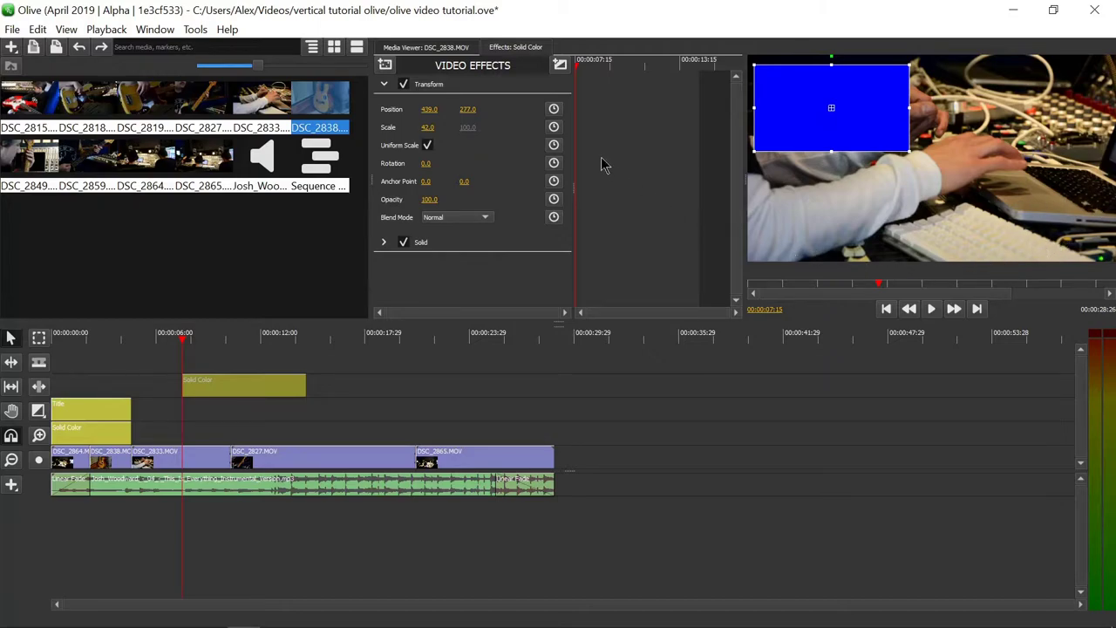
Step: Keyframe Position at 401, 223, scrub through to 14:16 to check, and return to 7:15
left_click(555, 109)
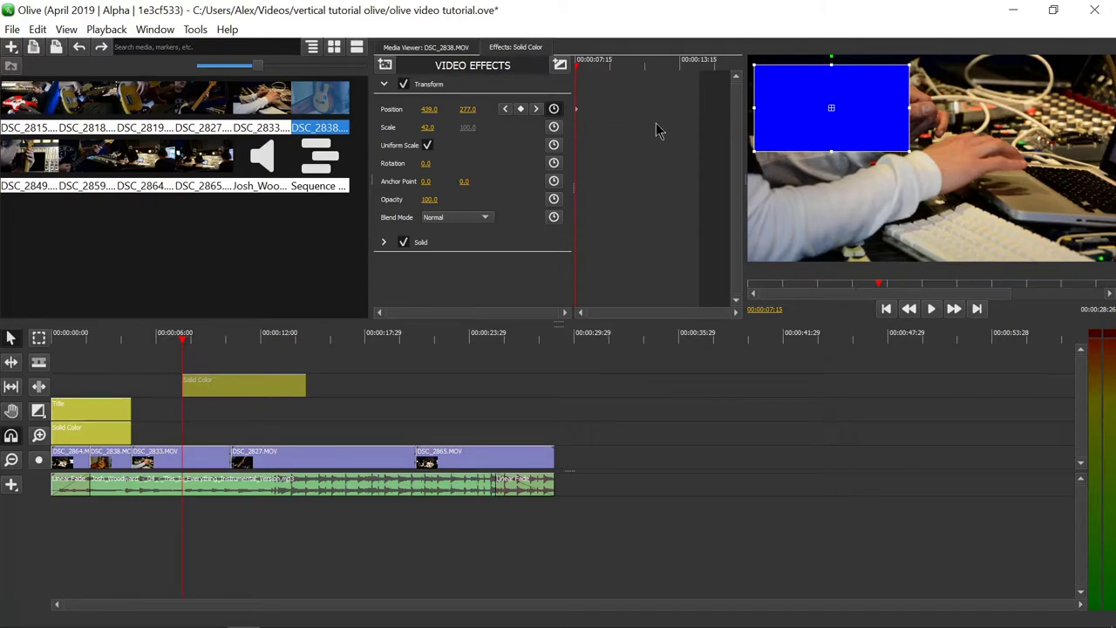
mouse_move(430, 109)
left_mouse_down()
mouse_move(460, 116)
mouse_move(441, 116)
left_mouse_up()
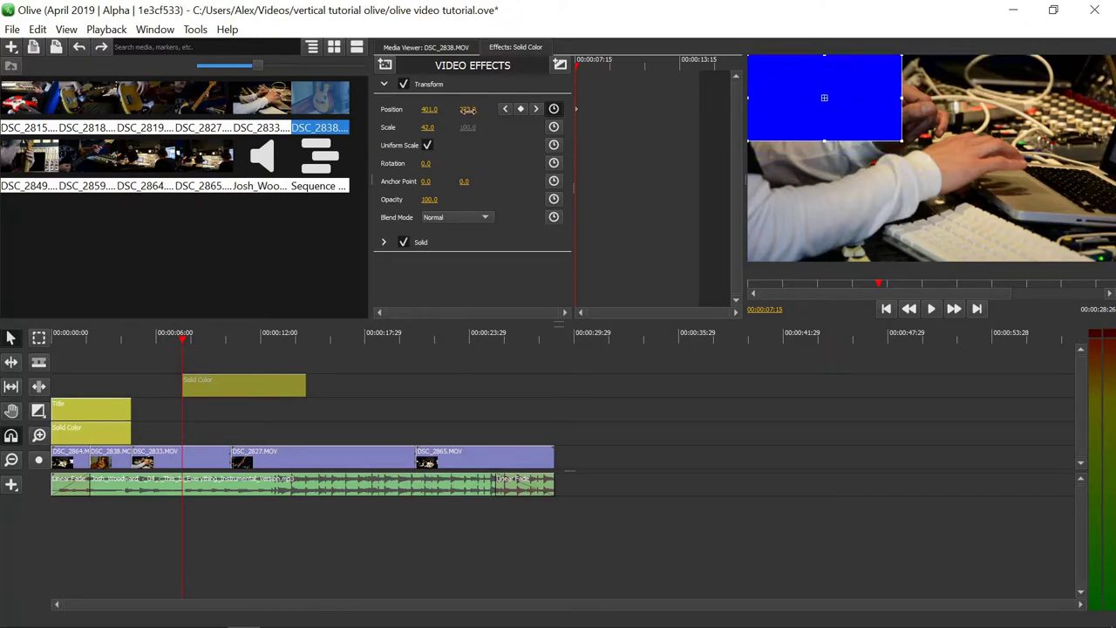
left_click_drag(580, 69, 588, 73)
left_click(595, 68)
left_click(629, 68)
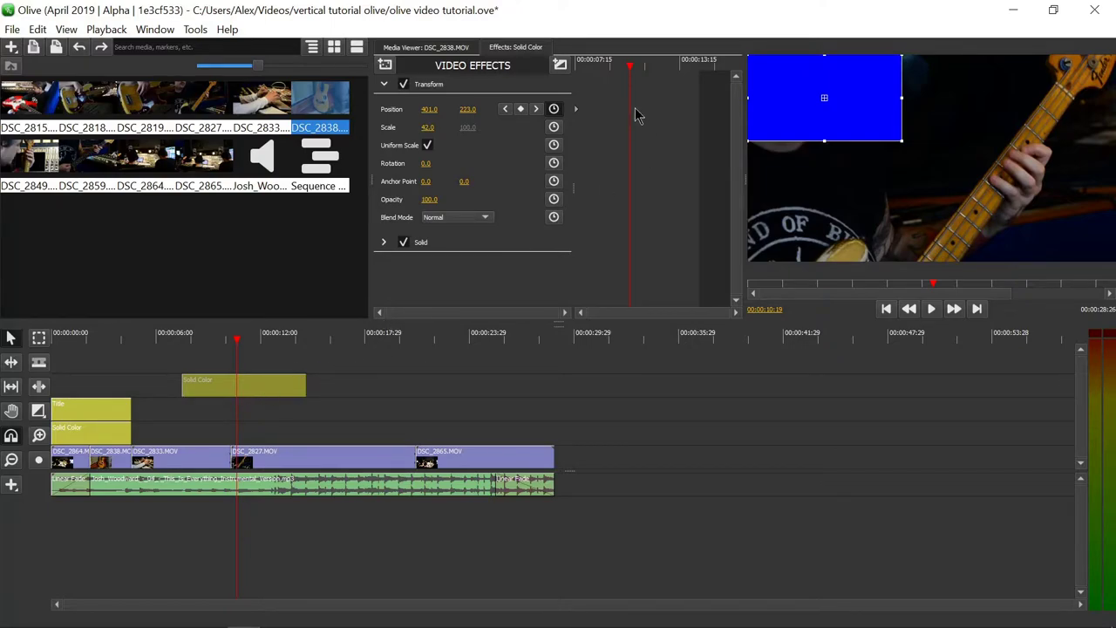
left_click_drag(637, 70, 698, 68)
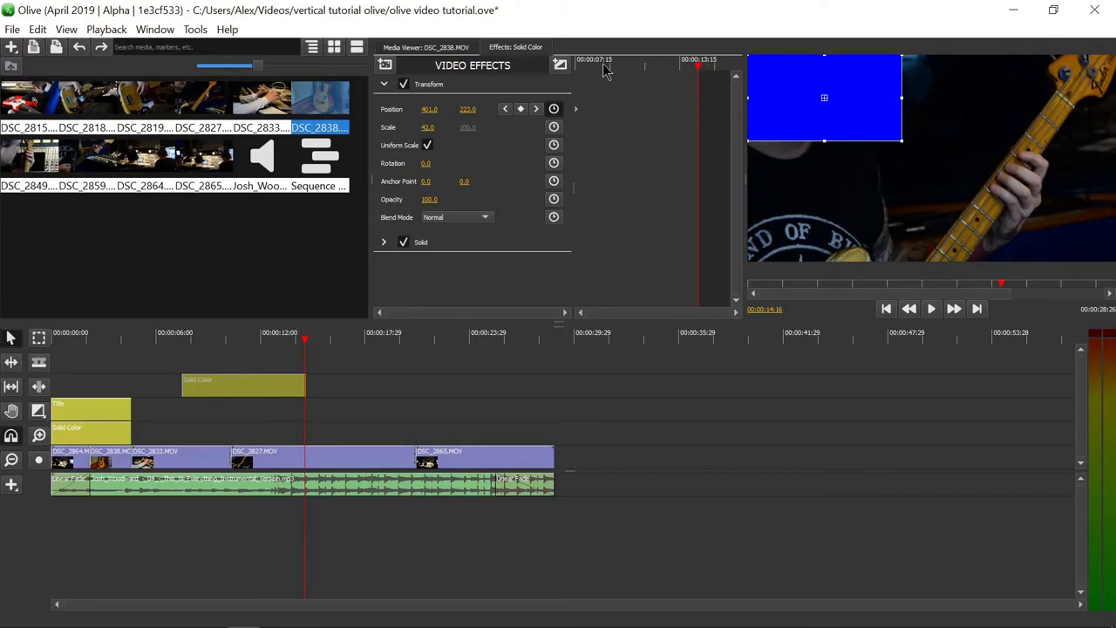
left_click_drag(608, 70, 575, 72)
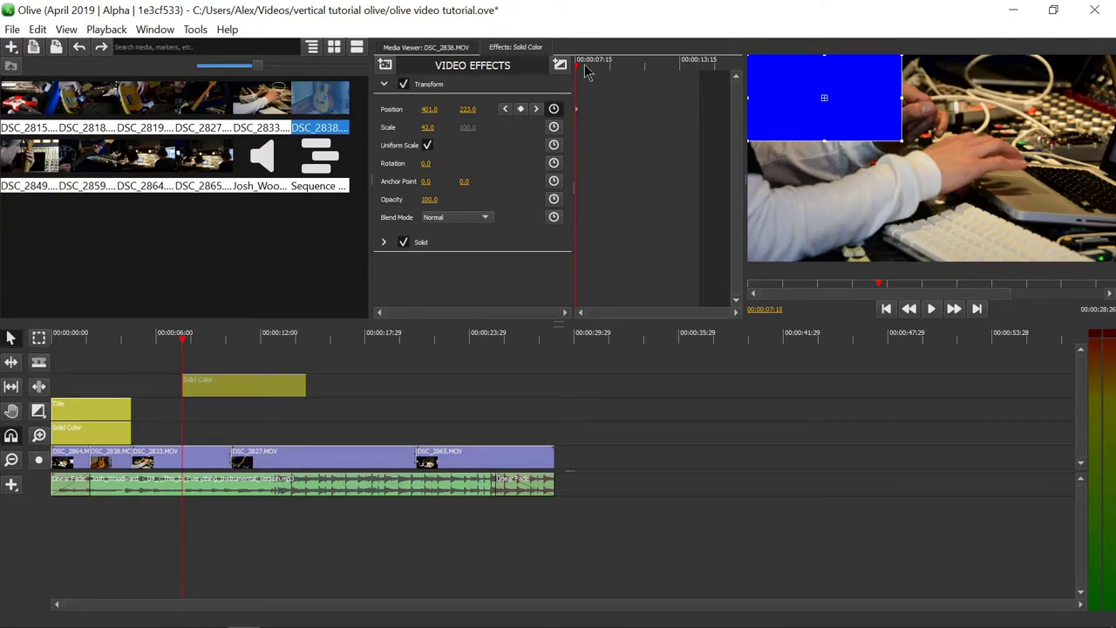
Step: At about 13:16, move the solid to roughly 1475, 816 in the lower right
left_click_drag(583, 67, 682, 70)
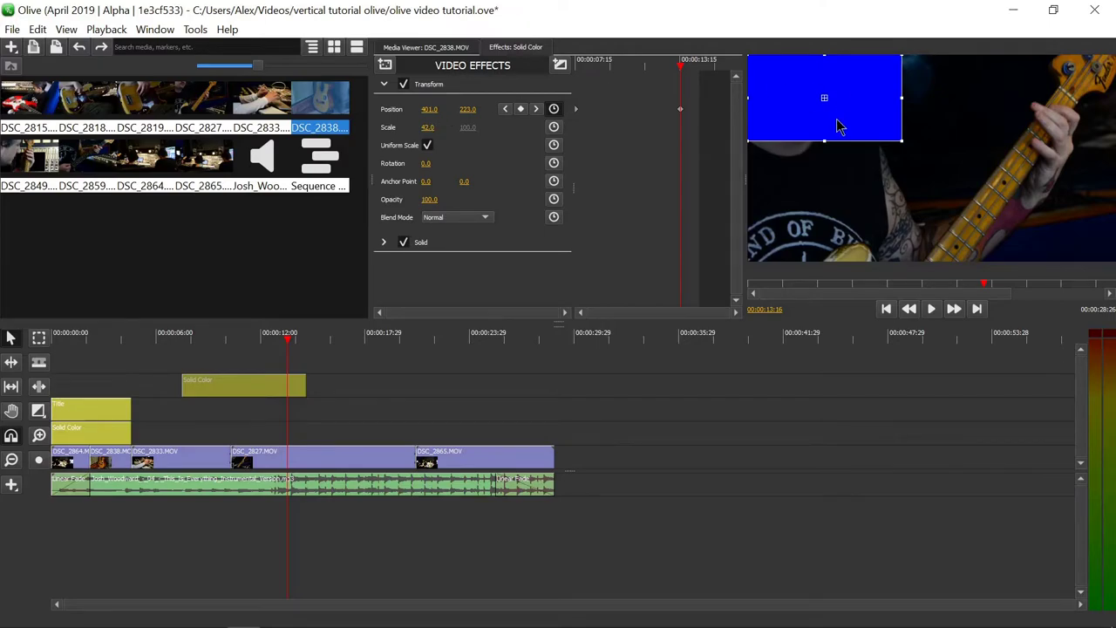
left_click_drag(430, 109, 536, 109)
left_click_drag(467, 109, 526, 109)
Step: Return to the clip start and play back the diagonal glide
left_click_drag(682, 63, 621, 63)
left_click_drag(548, 83, 502, 78)
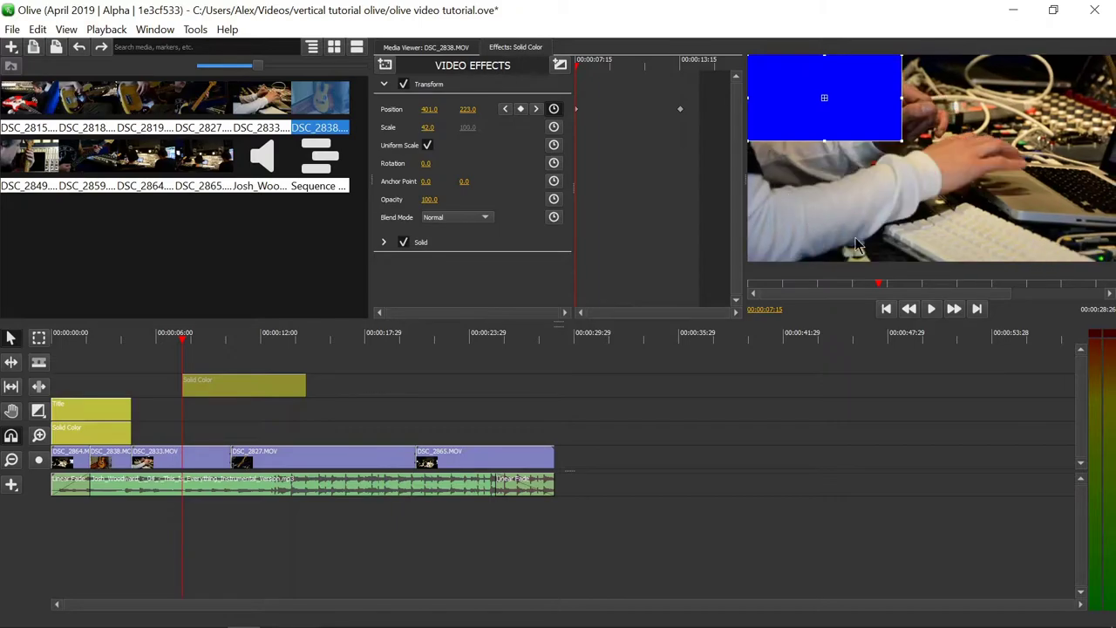
left_click(933, 309)
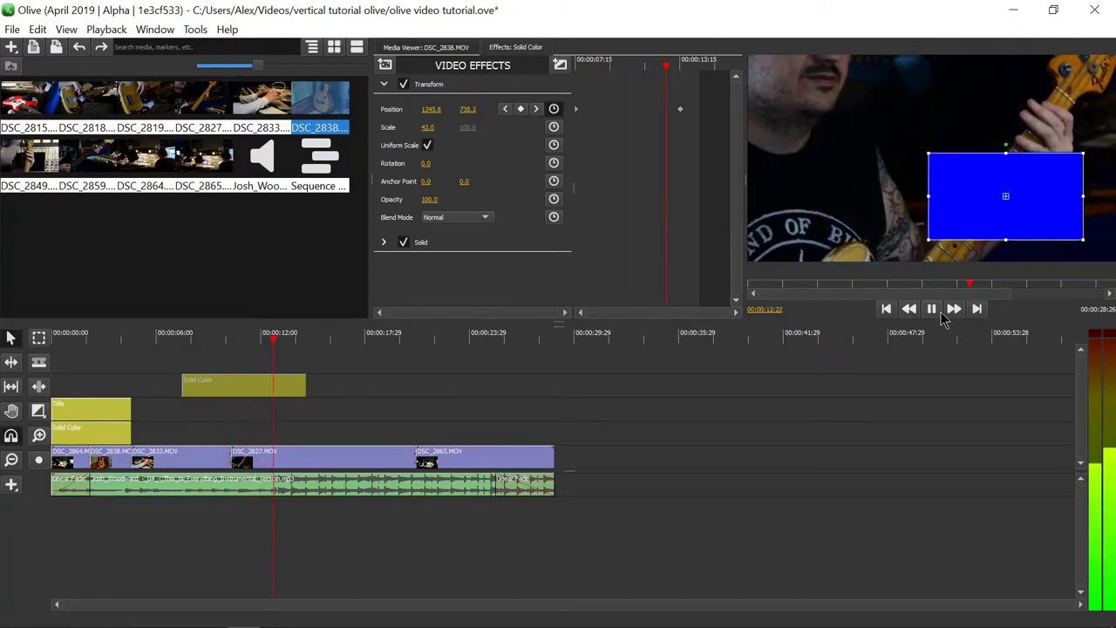
Step: Stop playback and scrub through the animation to inspect it
left_click(931, 308)
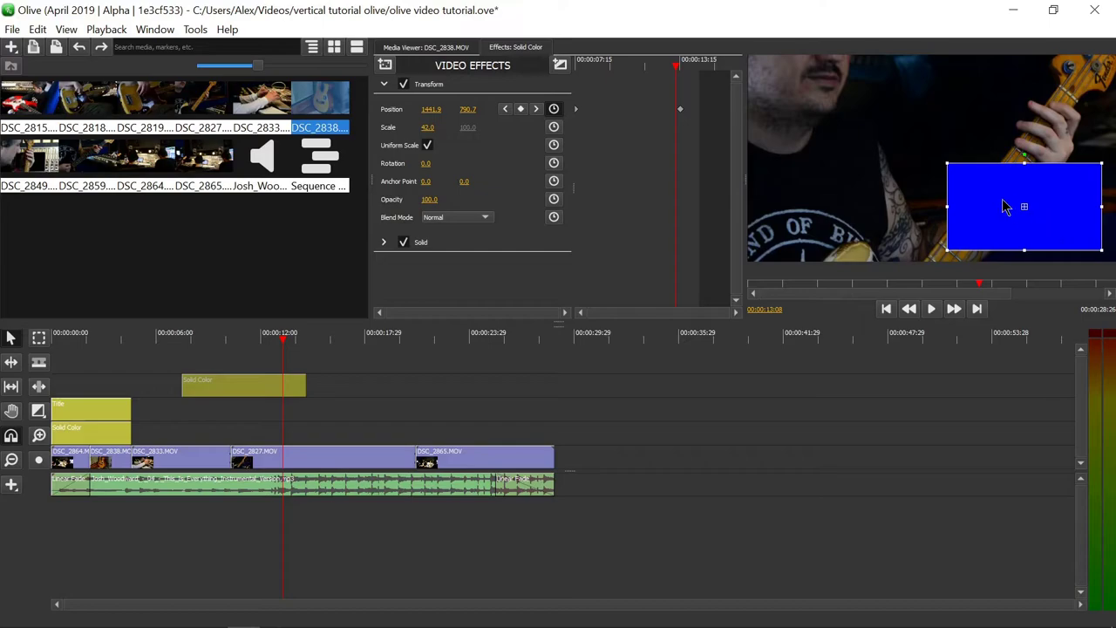
left_click_drag(238, 342, 266, 362)
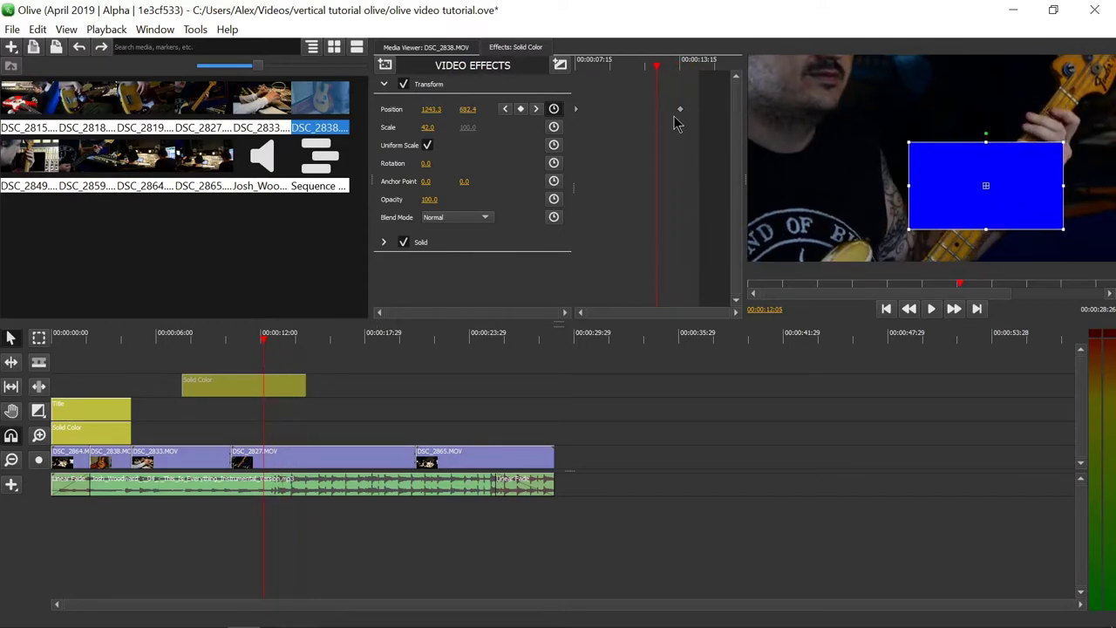
mouse_move(633, 69)
left_mouse_down()
mouse_move(567, 76)
mouse_move(636, 87)
left_mouse_up()
Step: Keyframe the solid at the left edge at 11:01, upper right at 12:25, near centre at 13:16
left_click(520, 108)
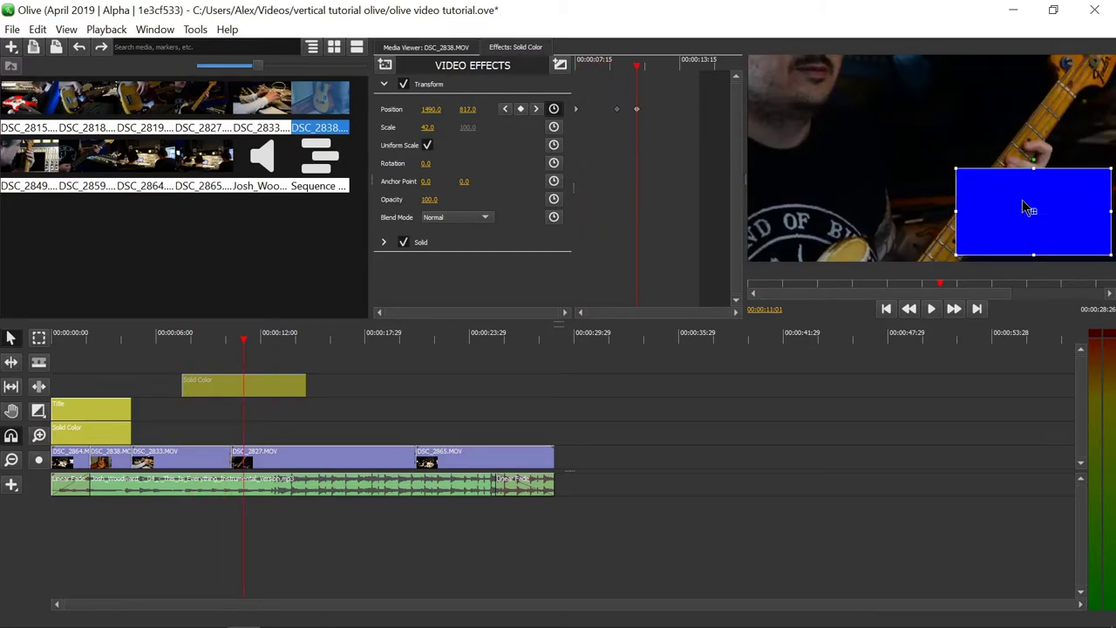
left_click_drag(1022, 206, 816, 208)
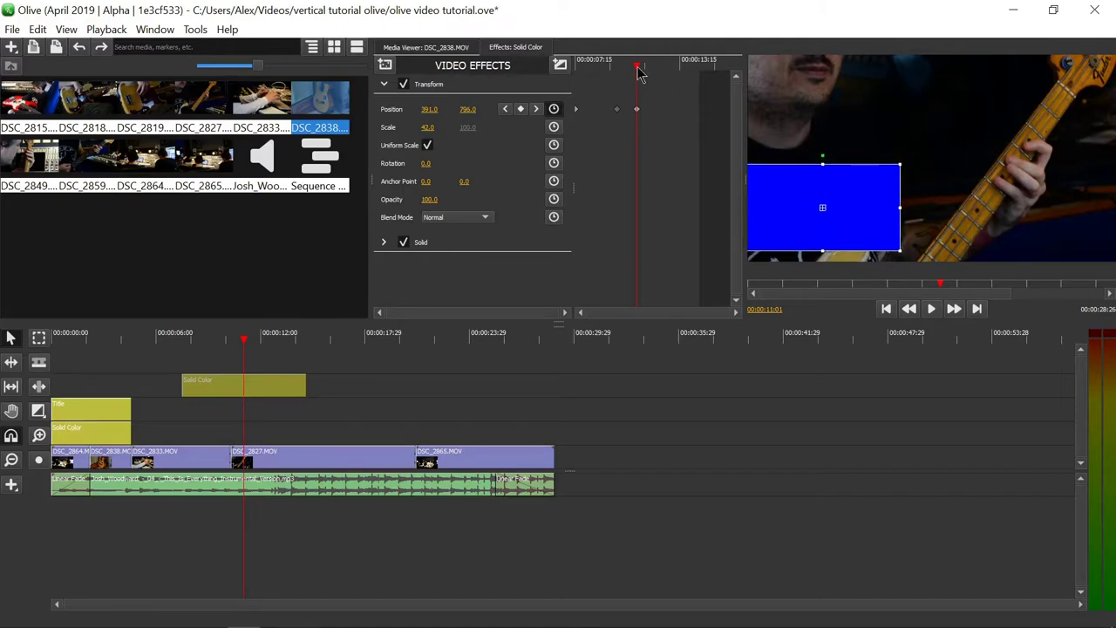
left_click_drag(637, 72, 670, 75)
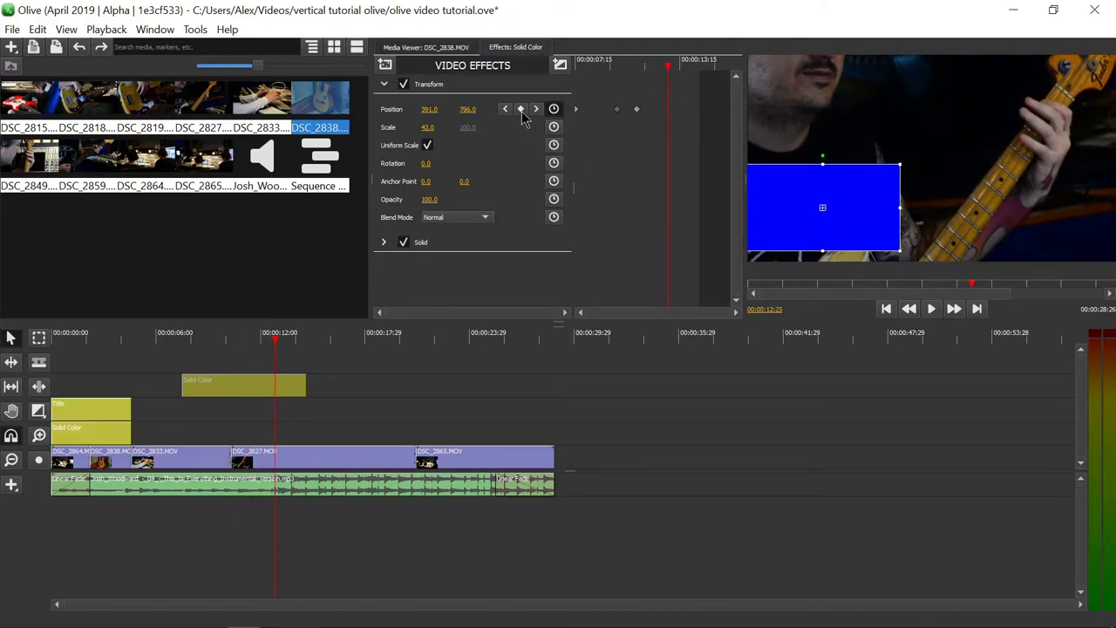
left_click_drag(788, 172, 1032, 91)
left_click_drag(671, 76, 681, 77)
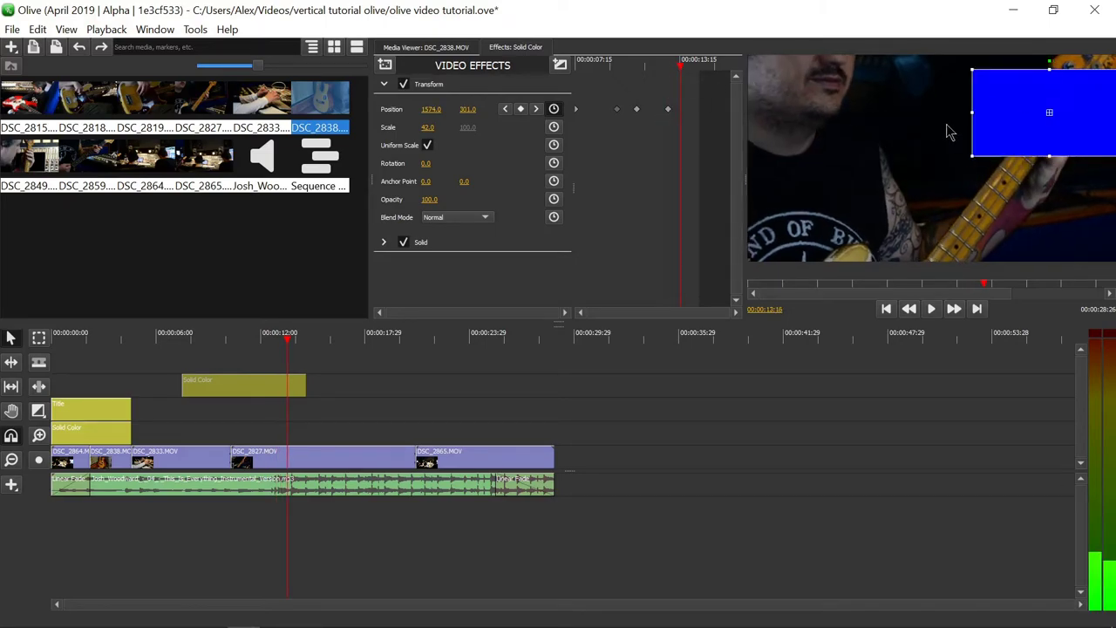
left_click_drag(1015, 111, 914, 167)
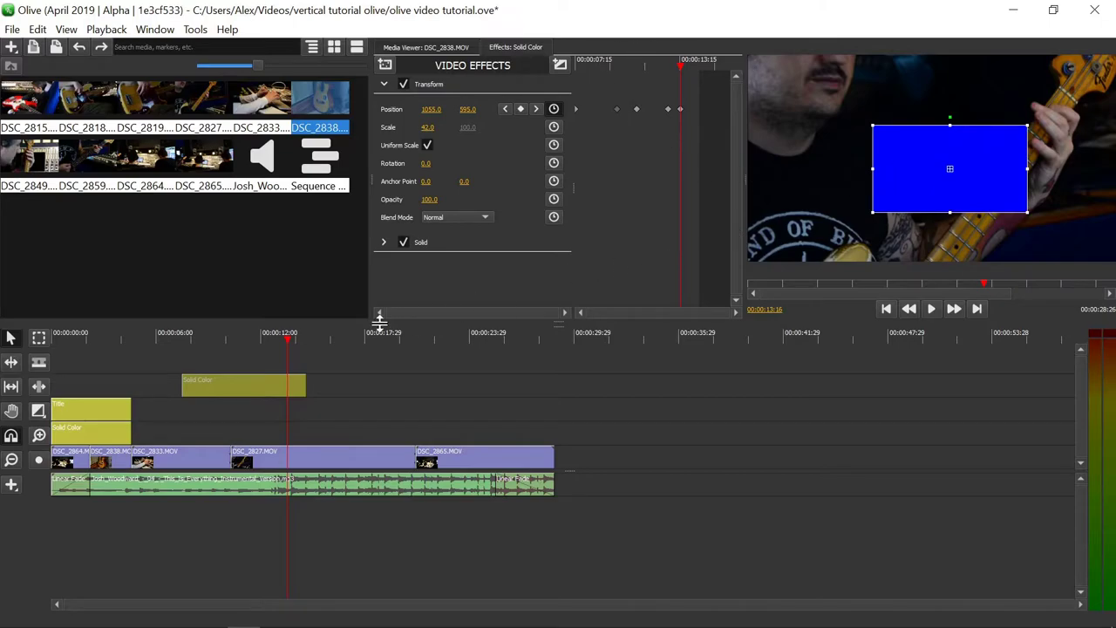
Step: Play the zigzag from six seconds, then inspect the box at 11:10 (588.2, 713.5)
left_click(186, 349)
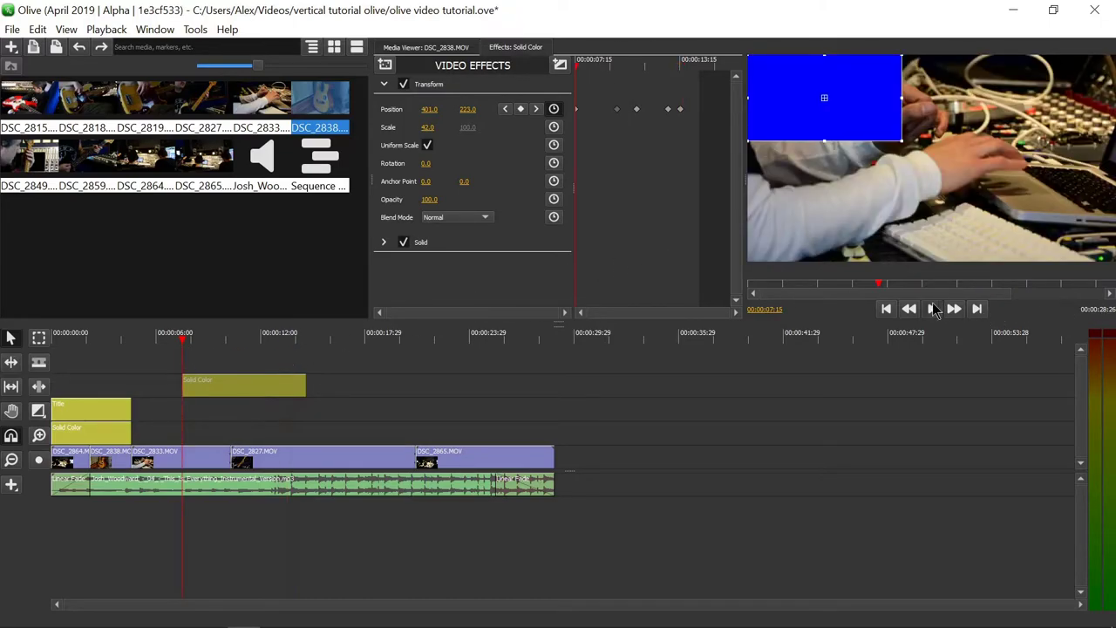
left_click(930, 309)
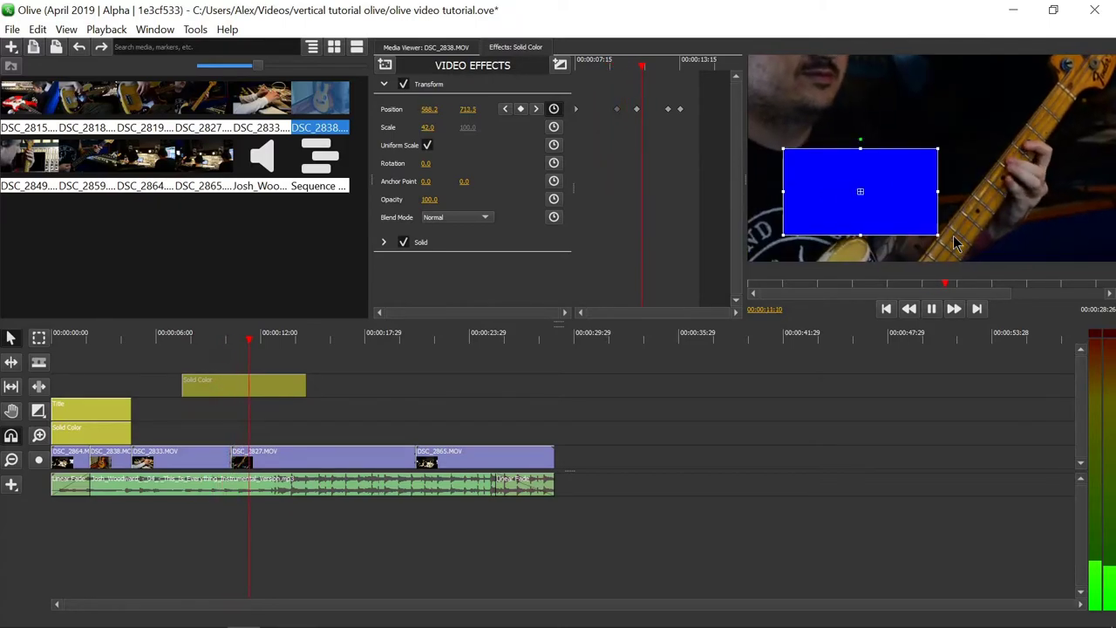
left_click(933, 310)
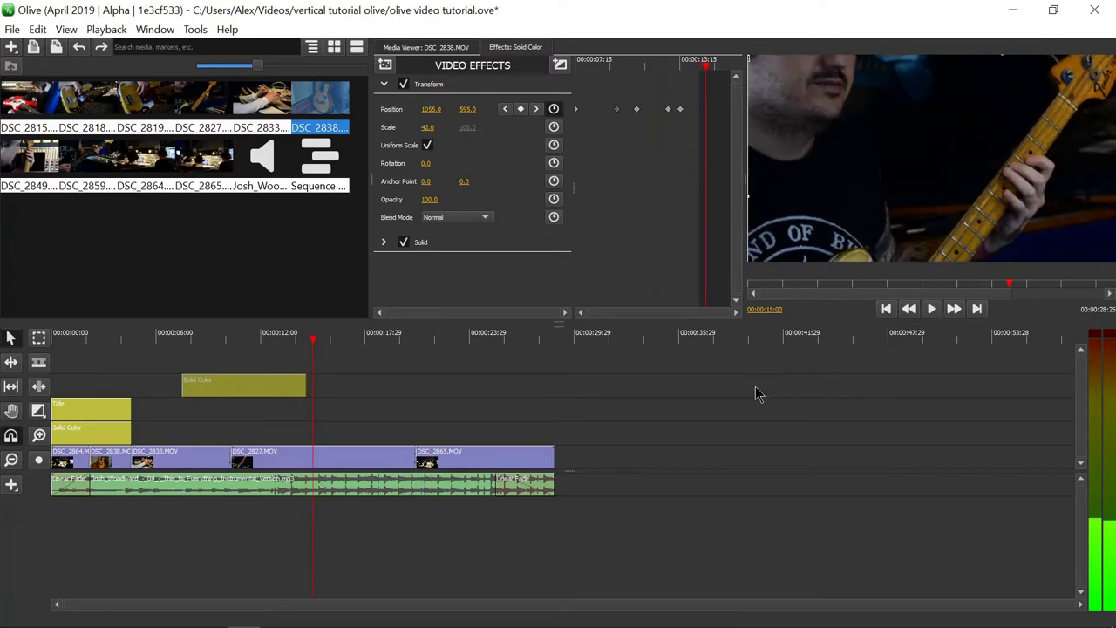
left_click_drag(614, 66, 643, 73)
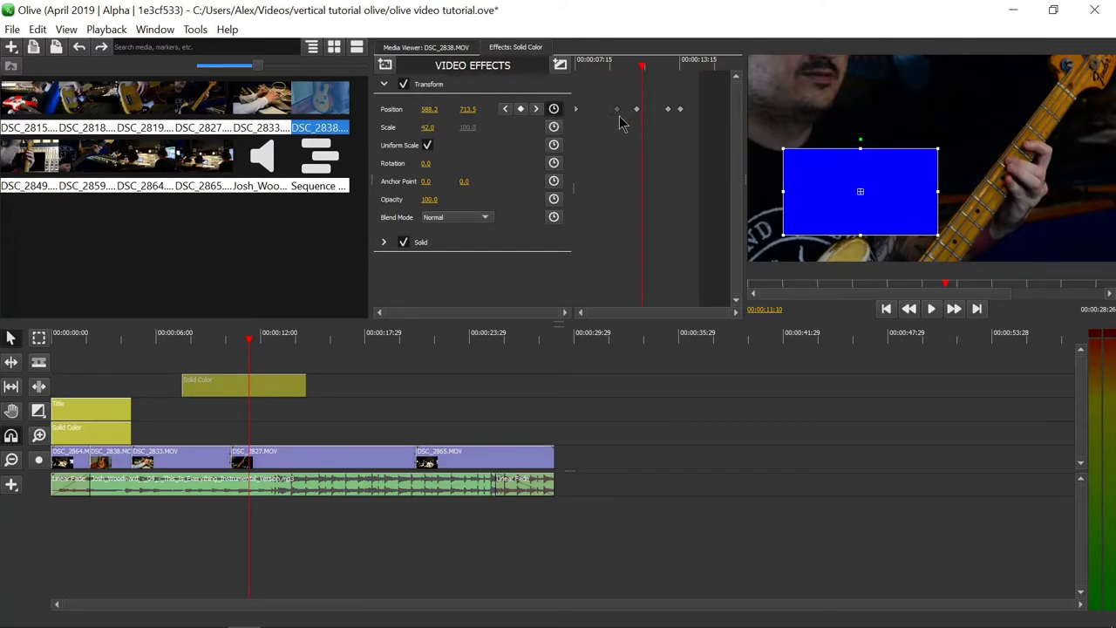
Step: Try enabling scale keyframing, undo it, and return to the clip start
left_click(554, 127)
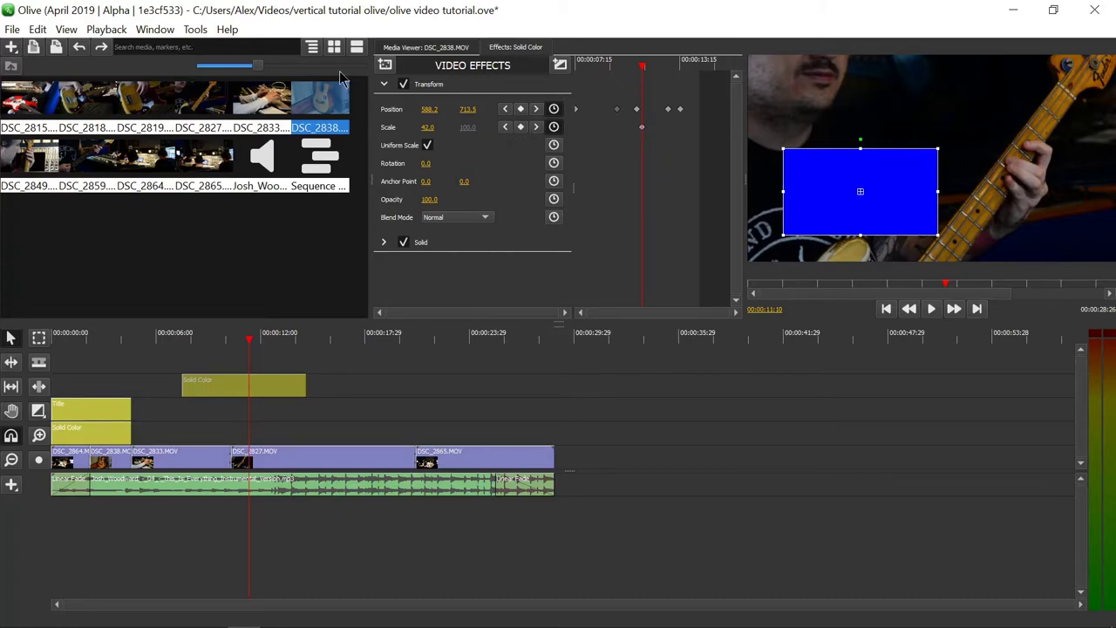
left_click(79, 48)
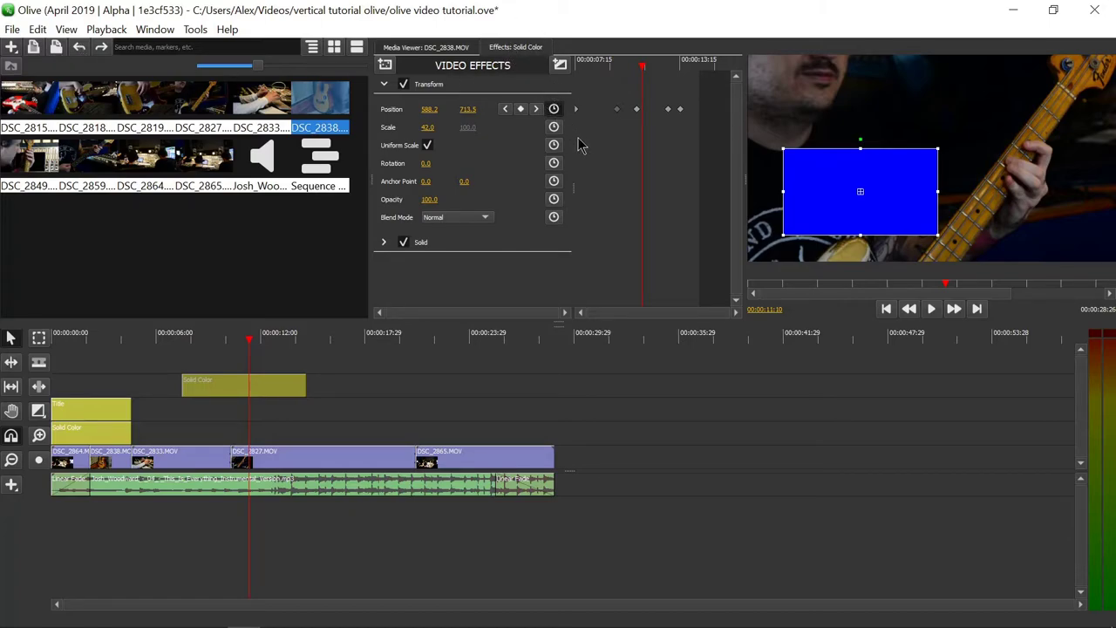
left_click_drag(611, 66, 569, 70)
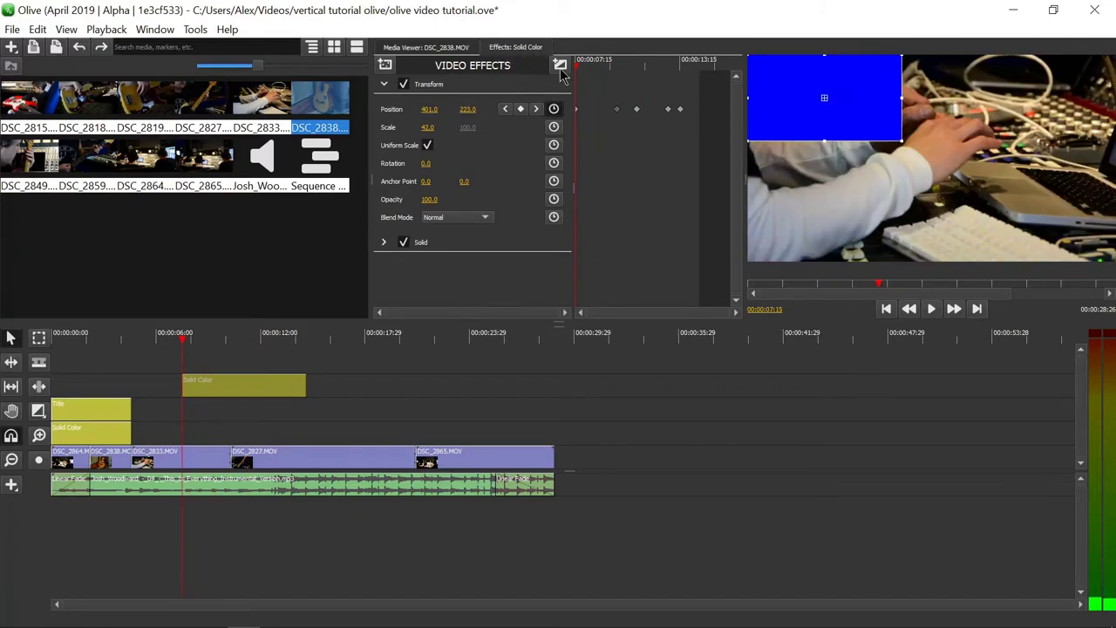
Step: Keyframe Scale at 9 at the clip start and 85 at about 14 seconds
left_click(554, 128)
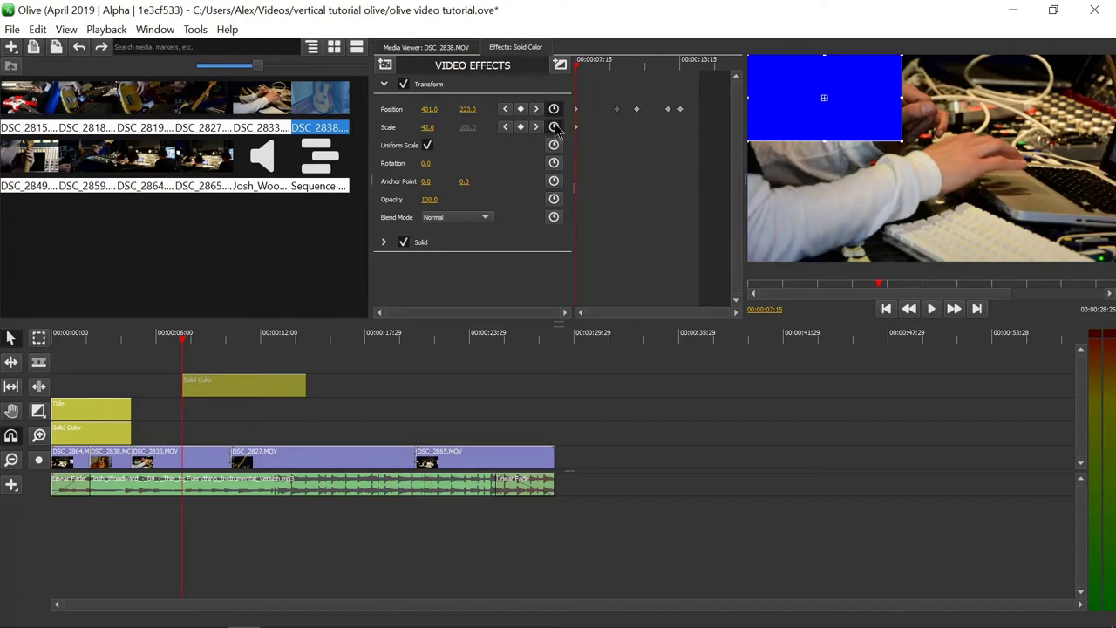
left_click_drag(428, 127, 402, 127)
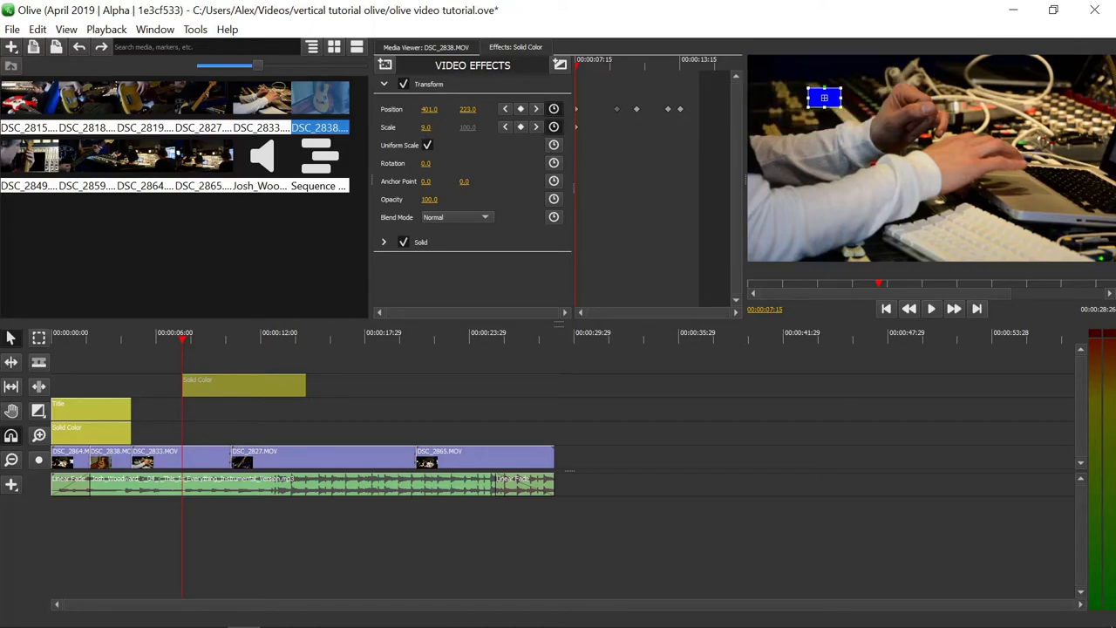
left_click(689, 68)
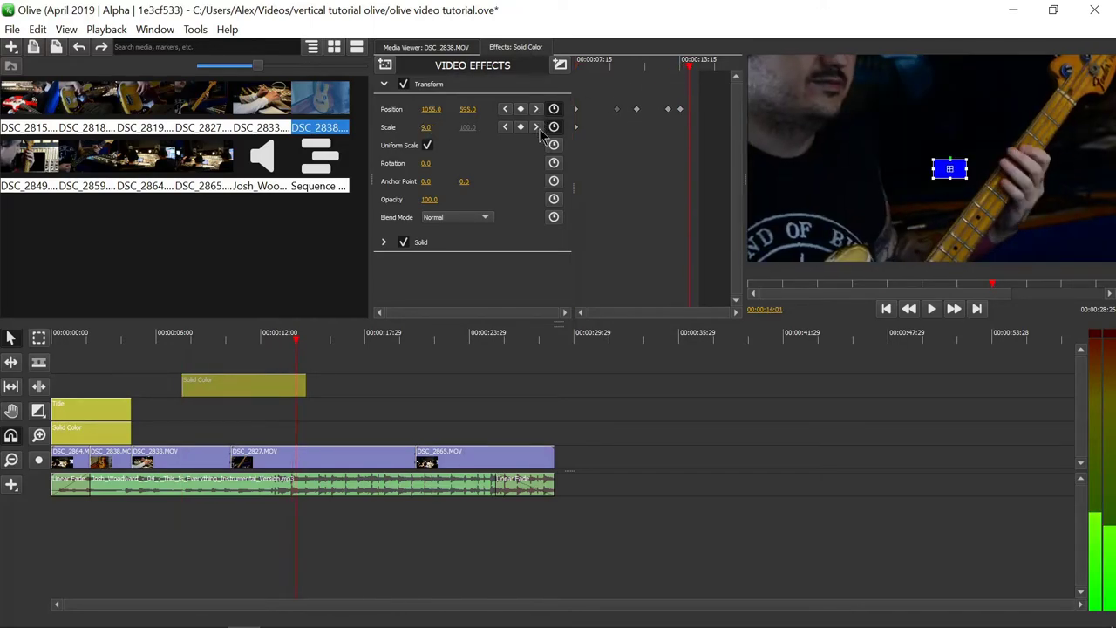
left_click(520, 127)
left_click_drag(427, 128, 467, 127)
left_click_drag(603, 68, 610, 96)
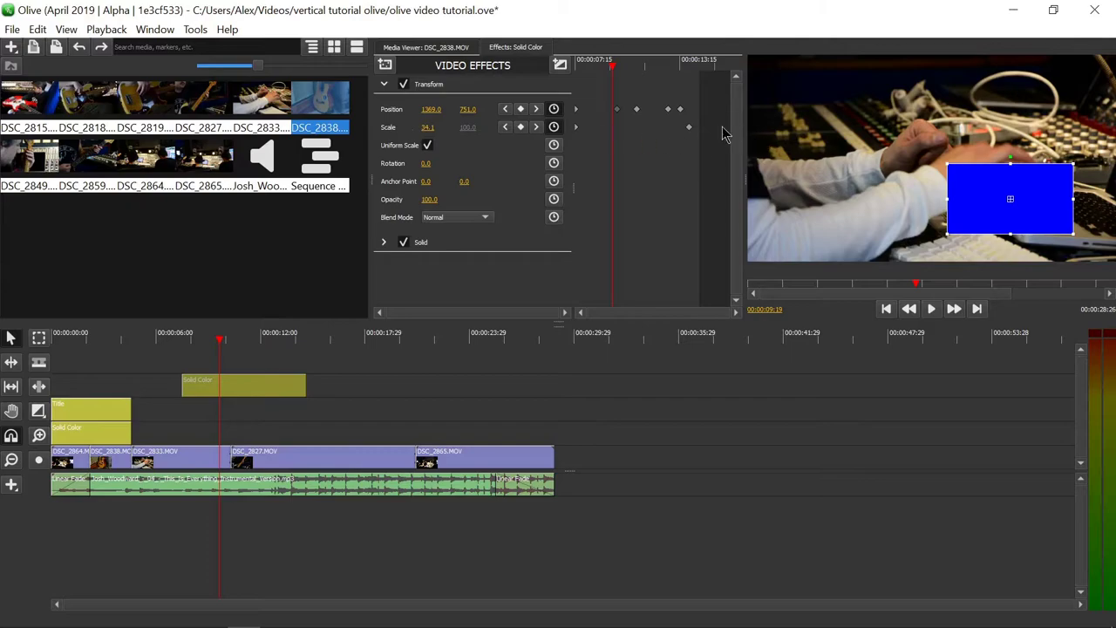
Step: Add a Scale keyframe of 23 at 13:15, scrub to preview the shrink, and reselect the clip
left_click(606, 67)
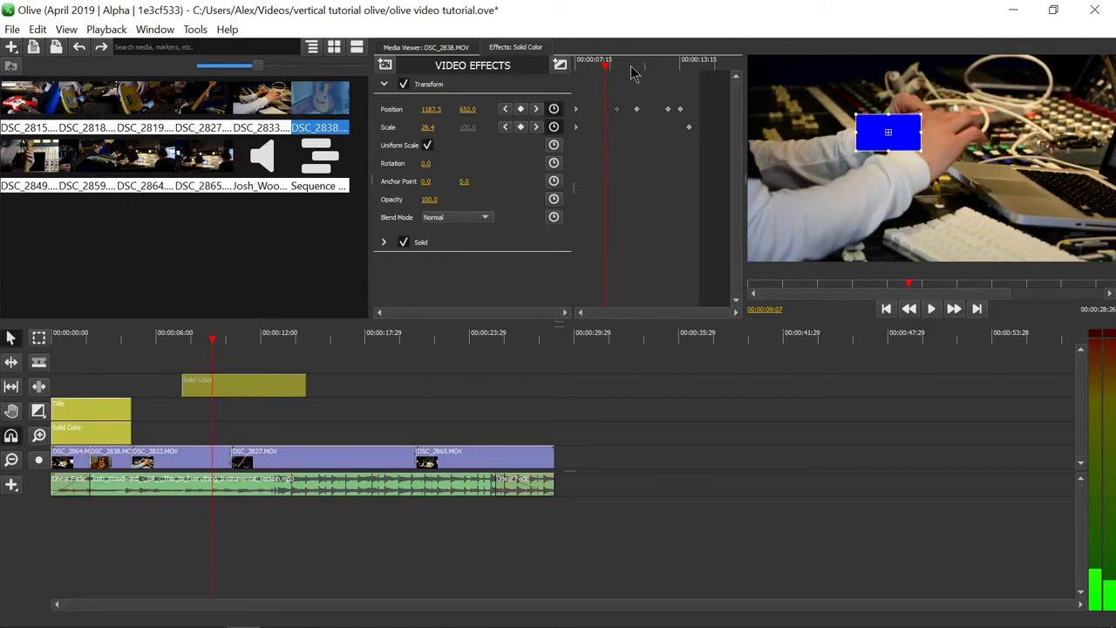
mouse_move(634, 73)
left_mouse_down()
mouse_move(700, 76)
mouse_move(619, 76)
left_mouse_up()
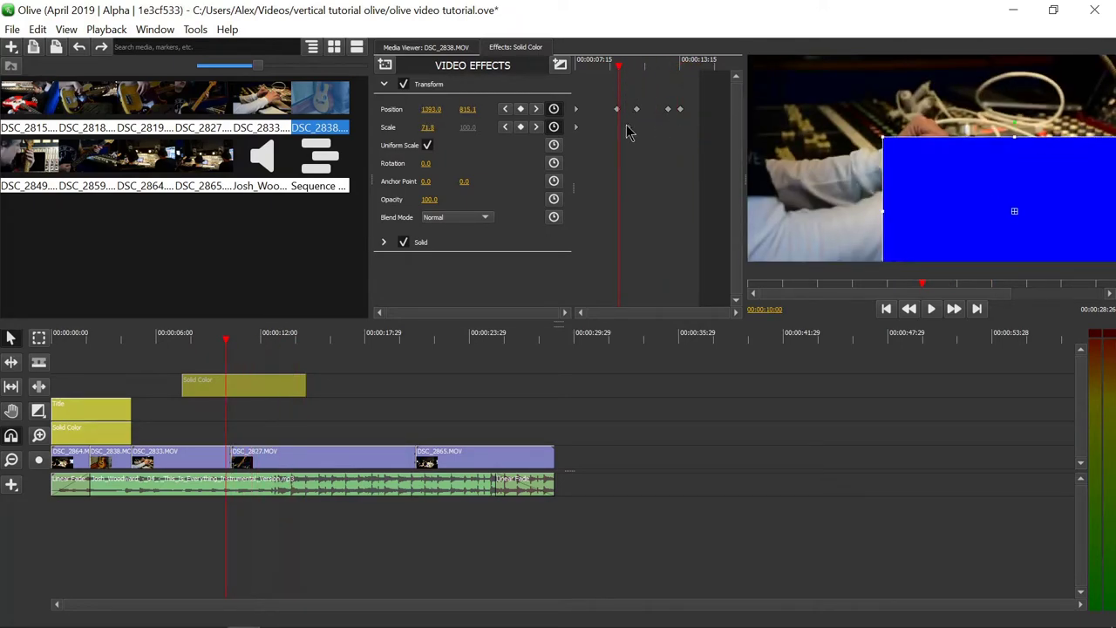
left_click(681, 76)
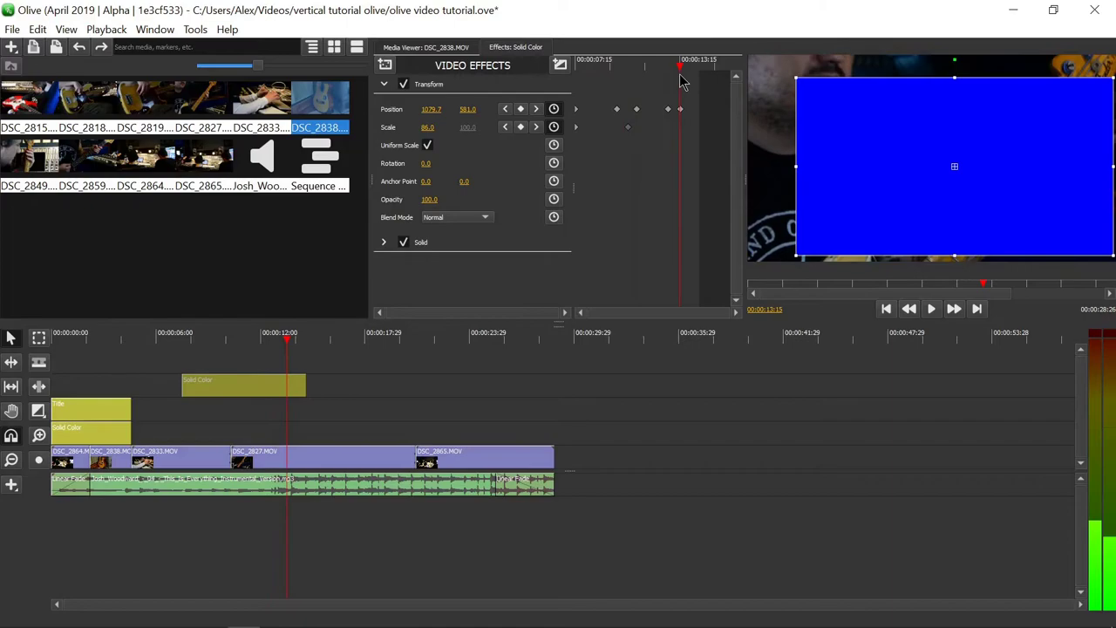
left_click(520, 126)
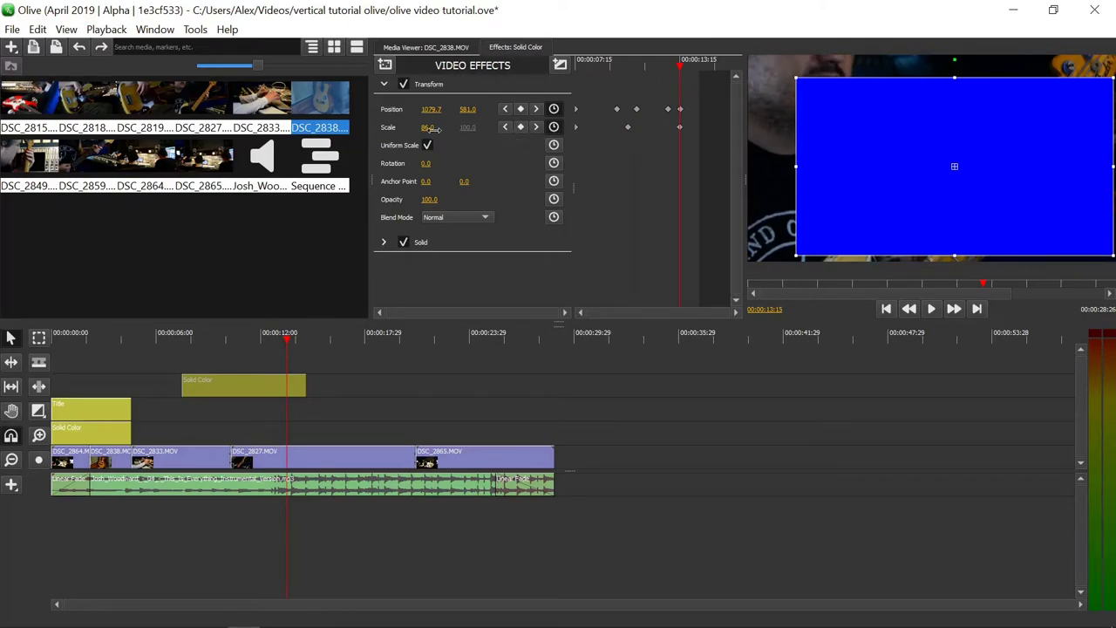
left_click_drag(433, 128, 393, 129)
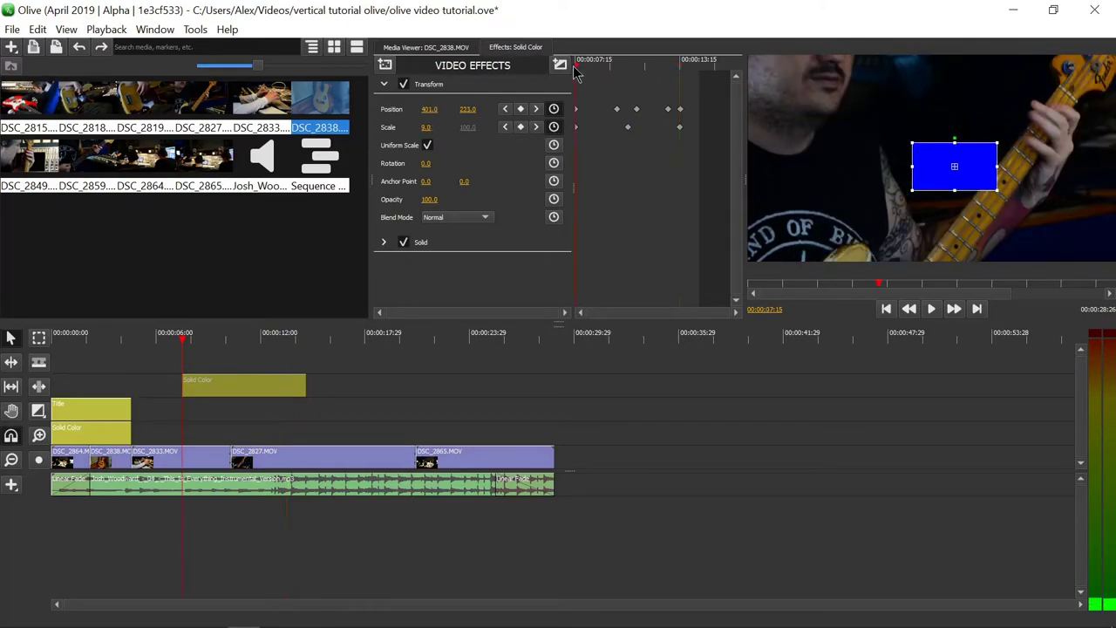
left_click_drag(583, 74, 698, 93)
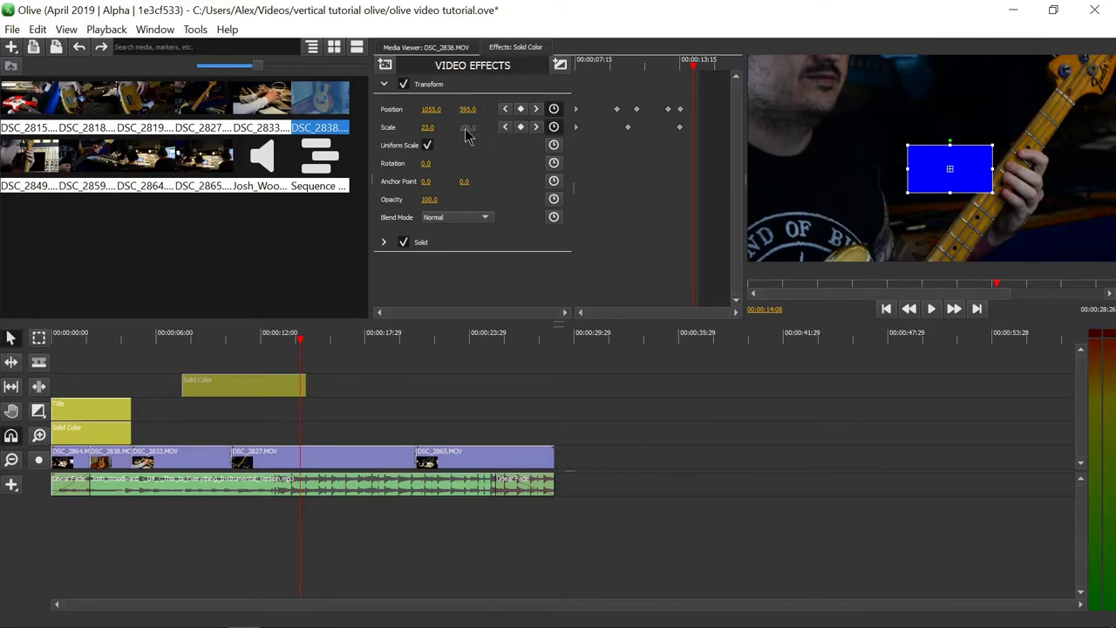
left_click_drag(356, 417, 253, 340)
Step: At 11:19, keyframe Rotation at 30 degrees and shift that keyframe earlier
left_click(255, 341)
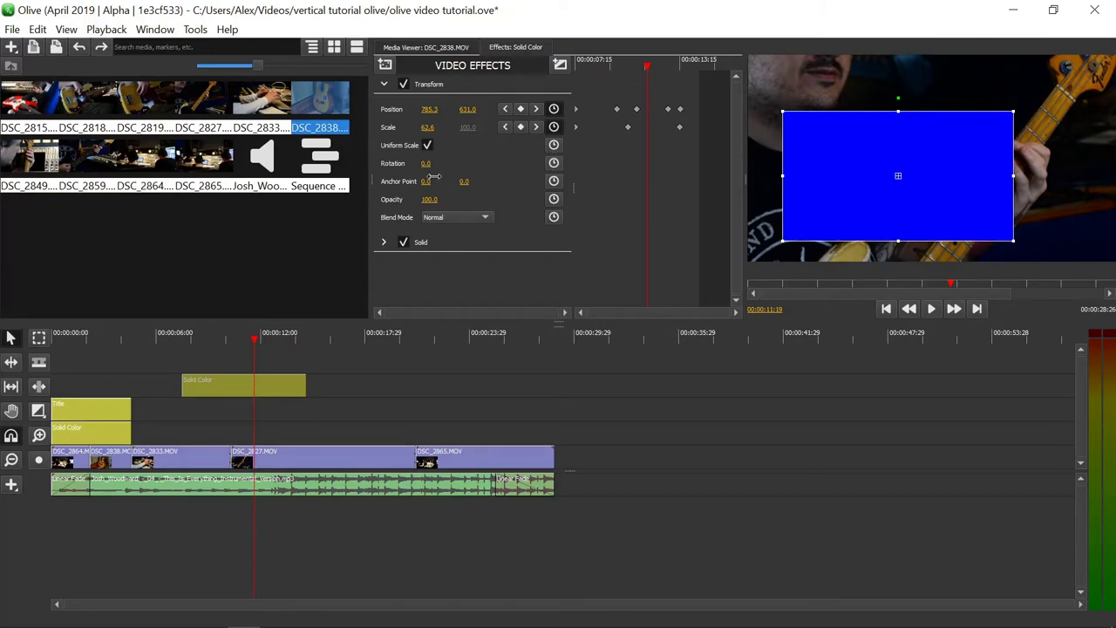
left_click(553, 163)
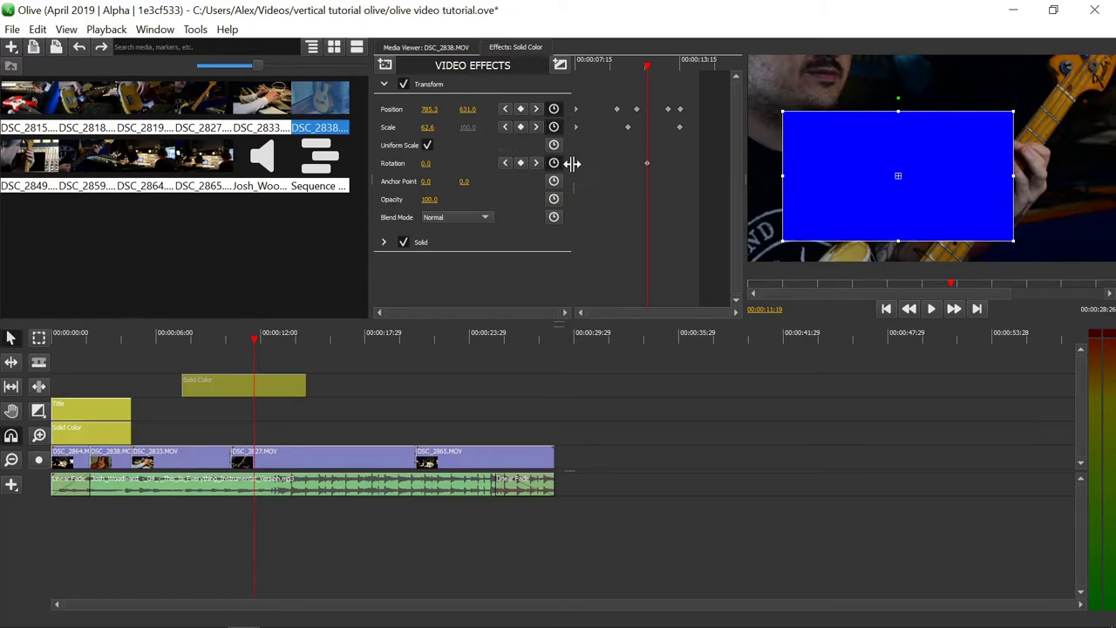
left_click_drag(425, 163, 461, 162)
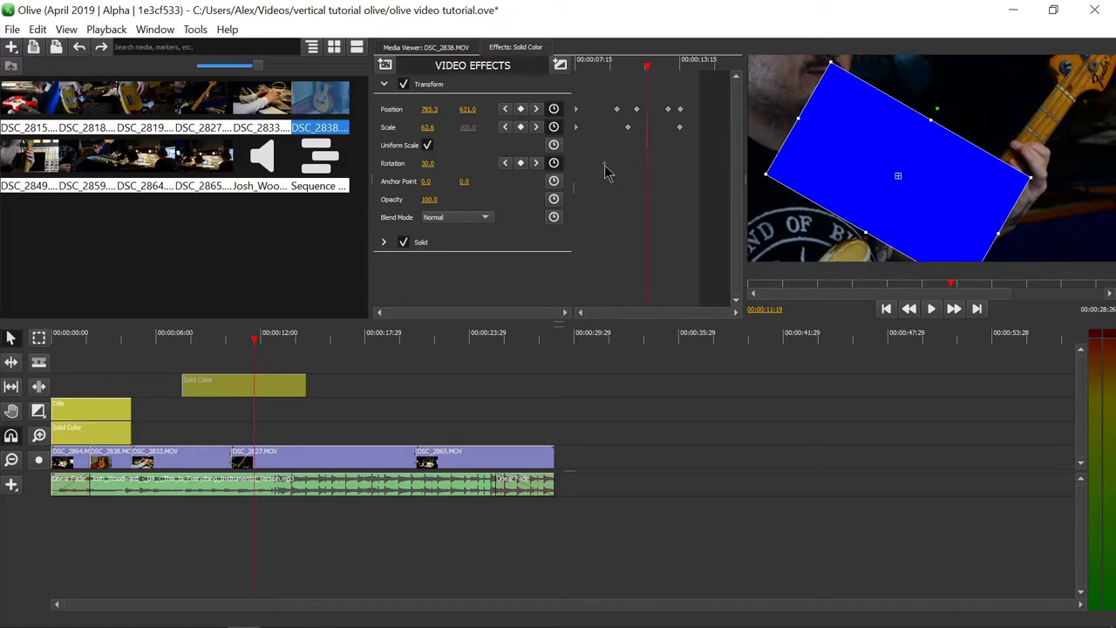
left_click_drag(628, 175, 683, 174)
Step: Add a second Rotation keyframe at -38 degrees and shift it later
left_click(522, 164)
left_click_drag(427, 163, 392, 163)
left_click_drag(646, 163, 691, 164)
Step: Play the rotation animation from the first keyframe to preview it
left_click_drag(648, 68, 581, 70)
key("space")
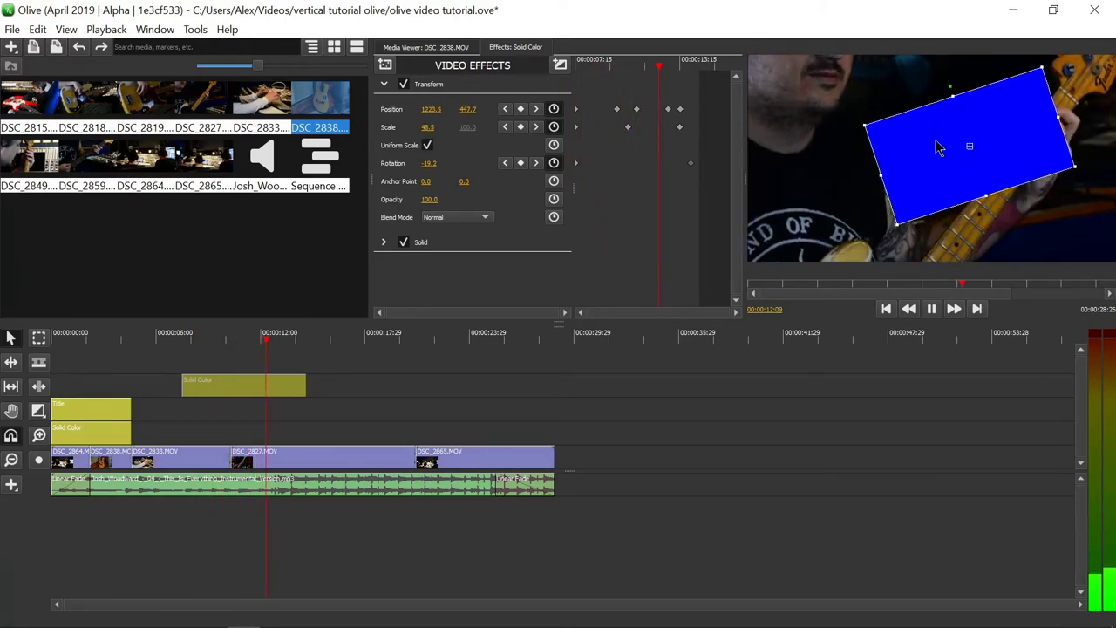
key("space")
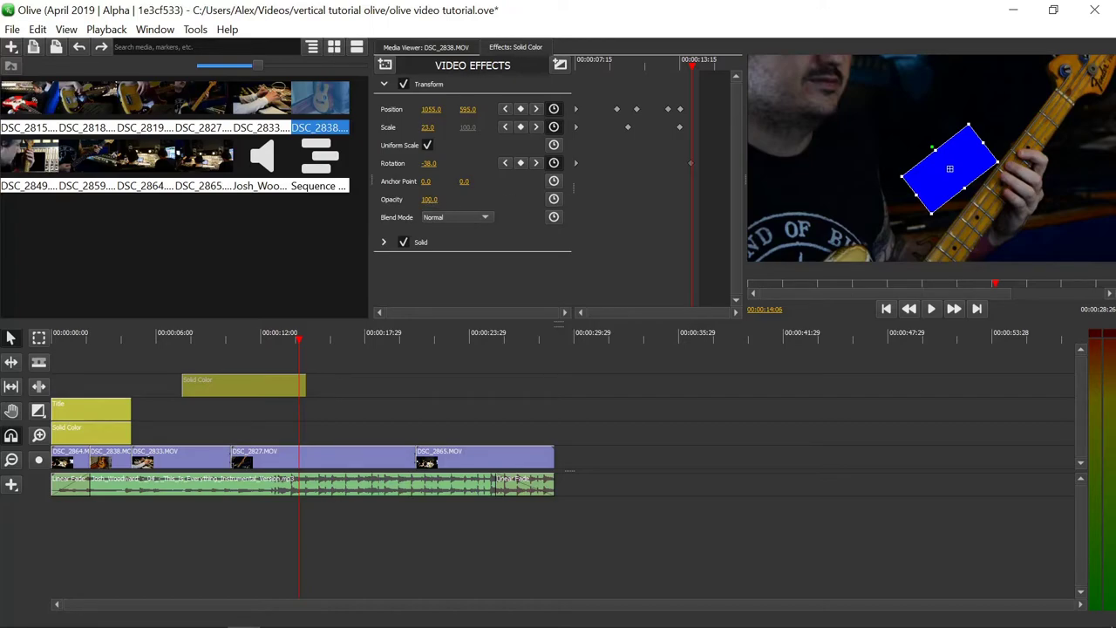
Step: Lower the blue solid's opacity to 31 and enable opacity keyframing at the clip's first keyframe
left_click_drag(428, 199, 385, 199)
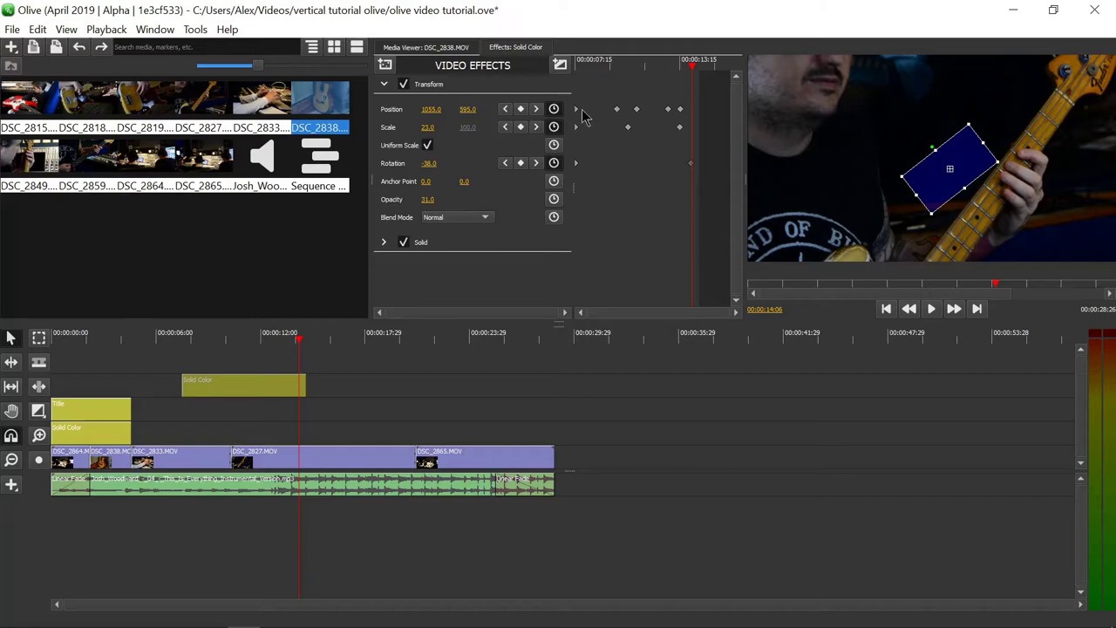
left_click(594, 64)
left_click(569, 70)
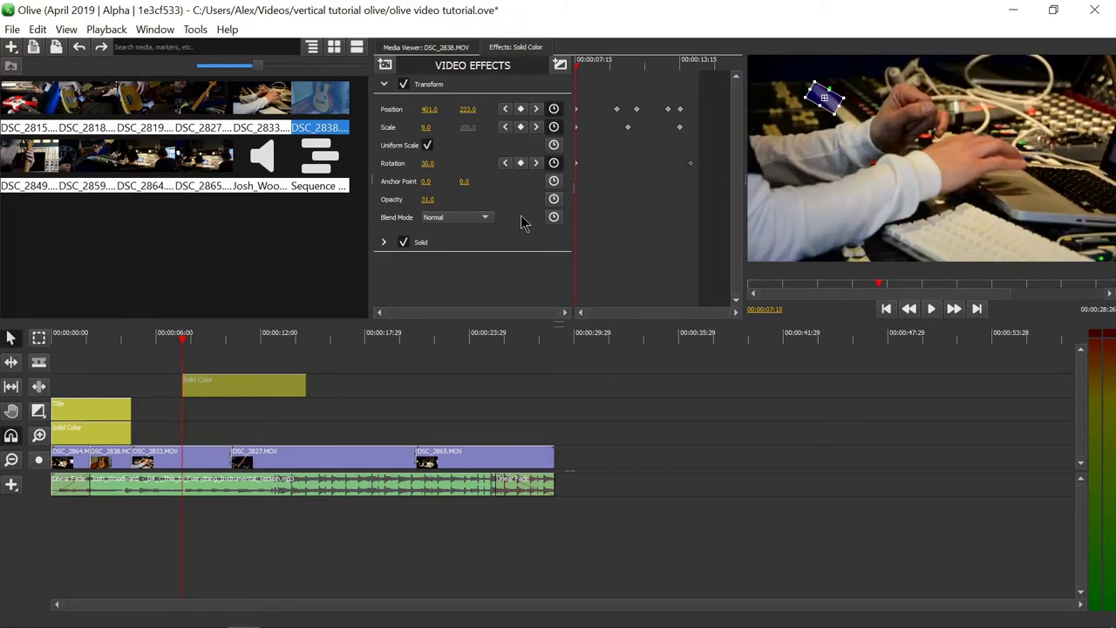
left_click(554, 199)
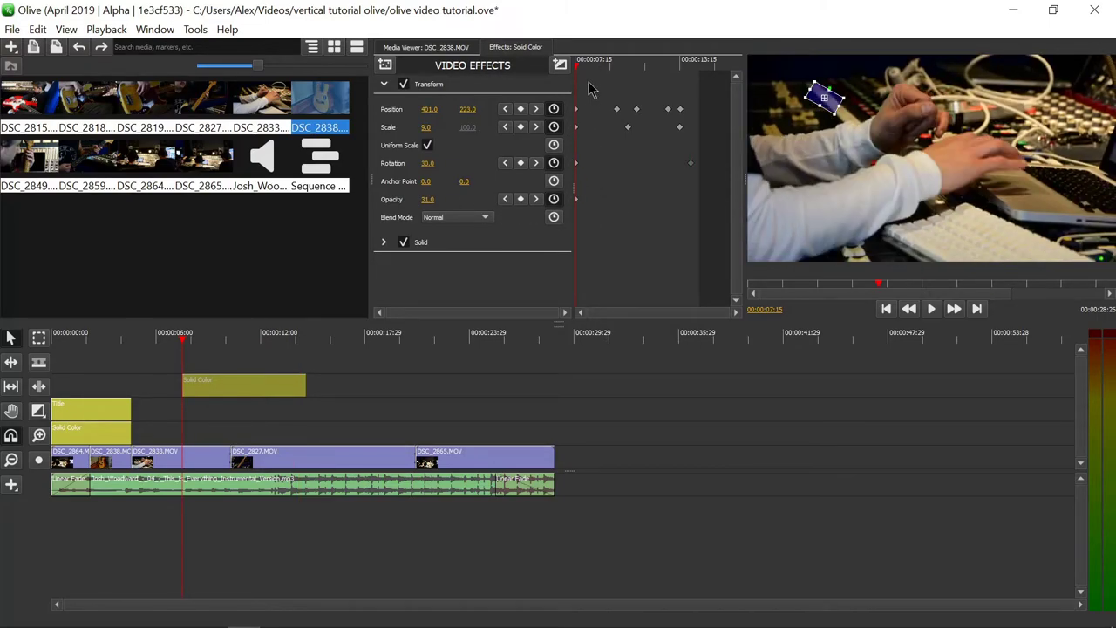
Step: Add an opacity keyframe of 100 at 00:00:13:07, preview the fade, and select the solid clip
left_click(647, 69)
left_click(675, 70)
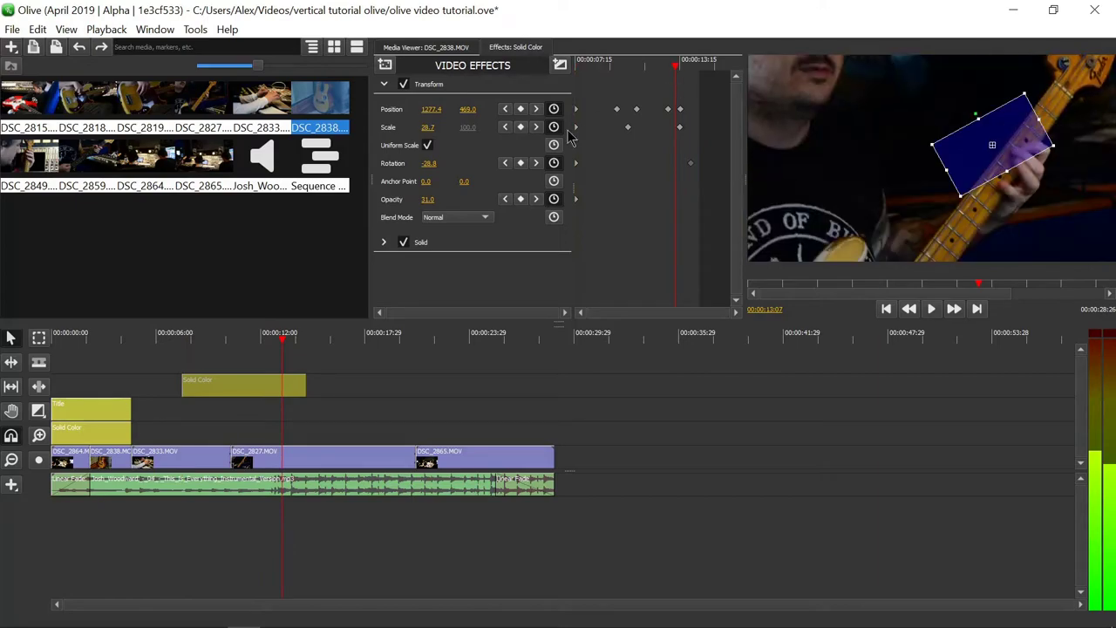
left_click(521, 199)
left_click(426, 199)
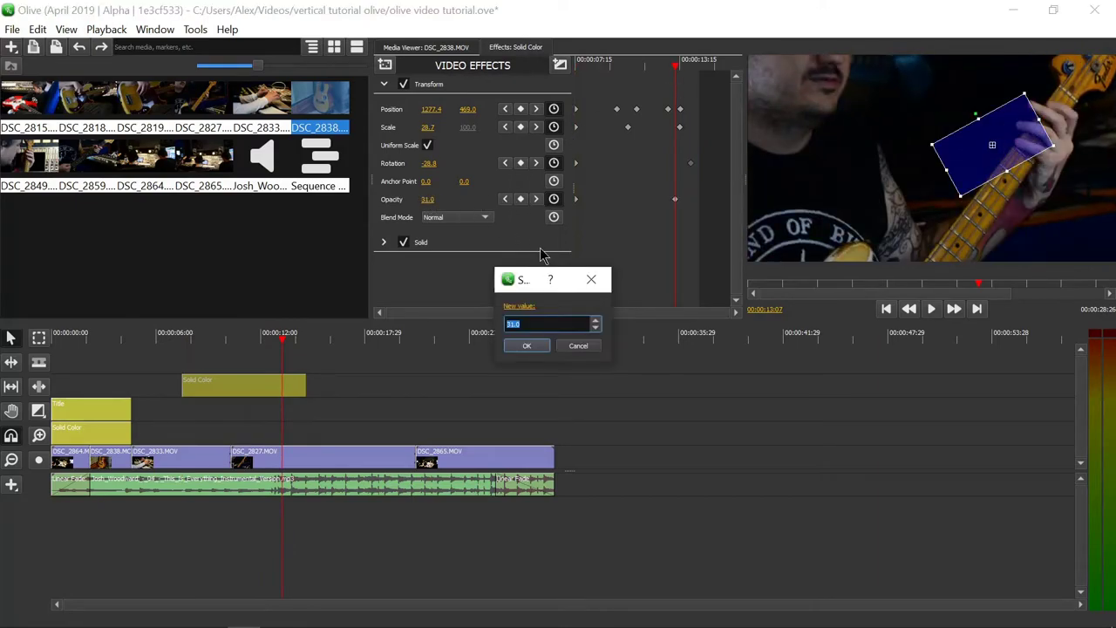
type("100")
key("Return")
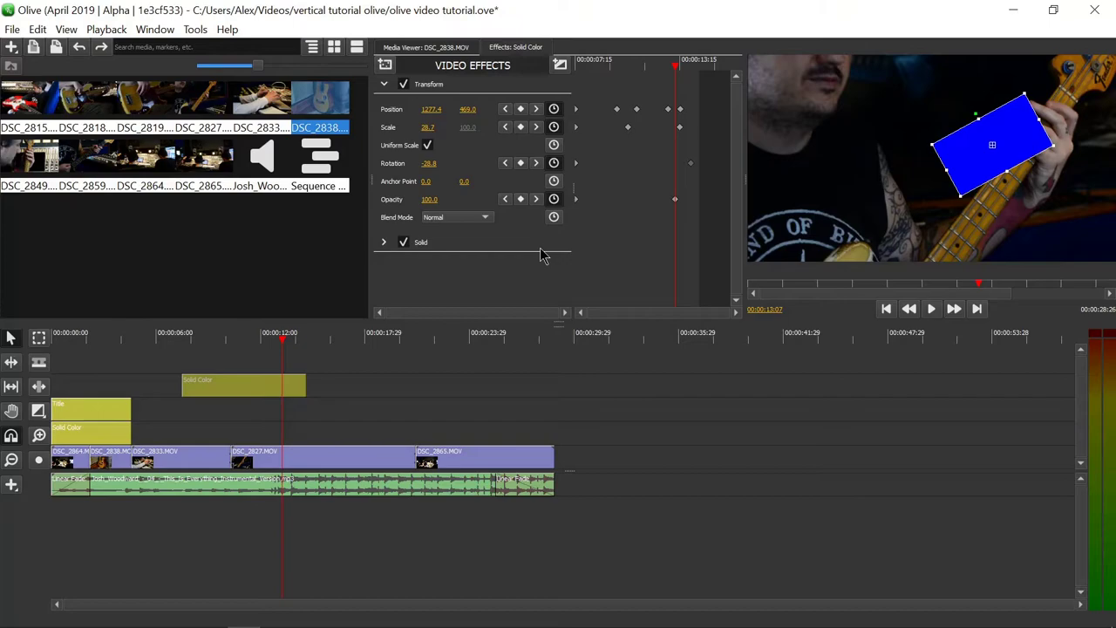
left_click_drag(587, 67, 656, 100)
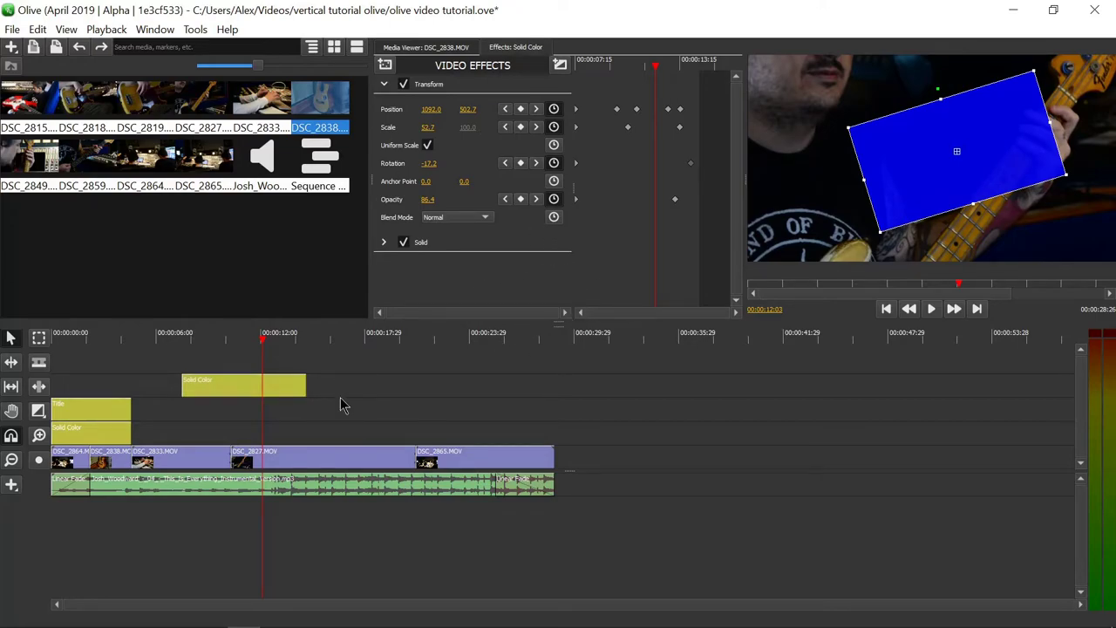
left_click_drag(345, 418, 290, 377)
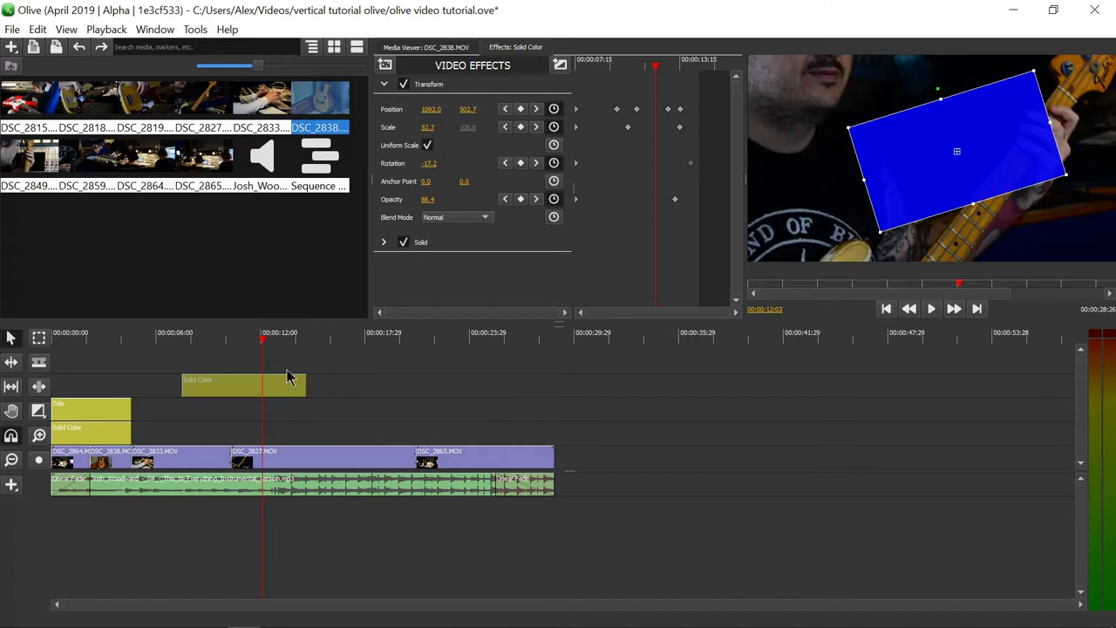
Step: Delete the blue Solid Color clip and move the playhead to where the title appears
key("Delete")
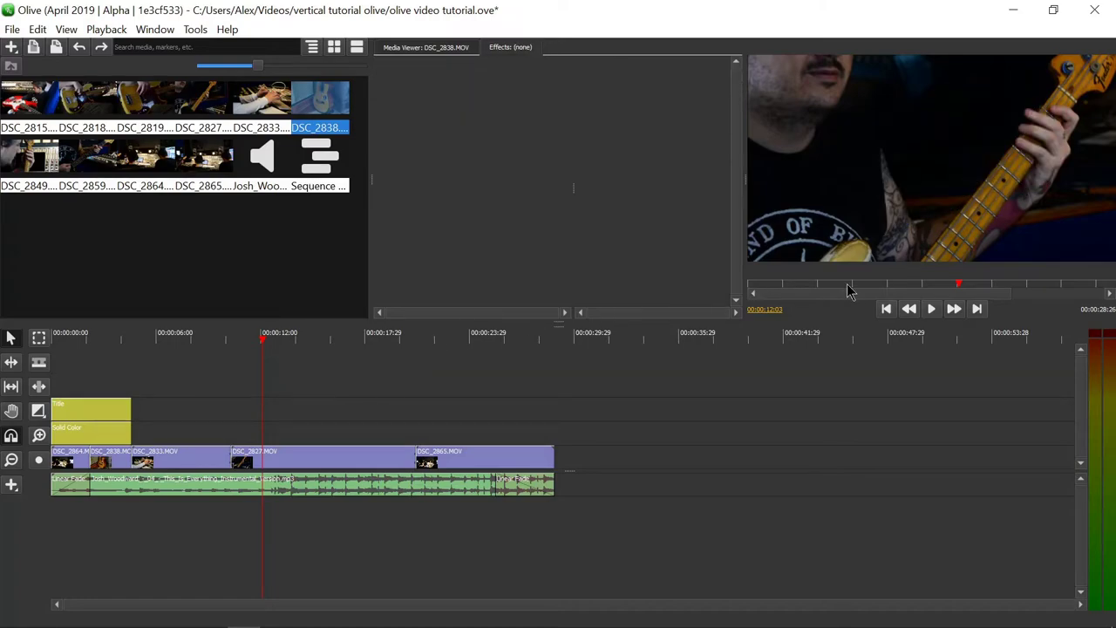
left_click(92, 336)
left_click(59, 342)
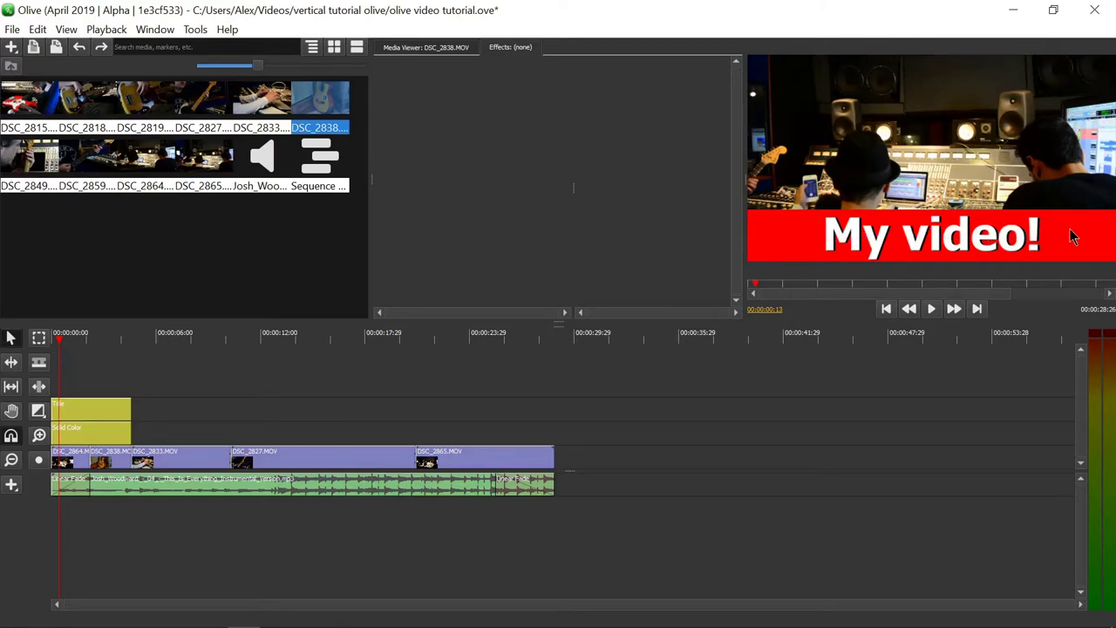
Step: Shift the Title clip's position off-screen left to about -645, keeping Y at 927
left_click(84, 417)
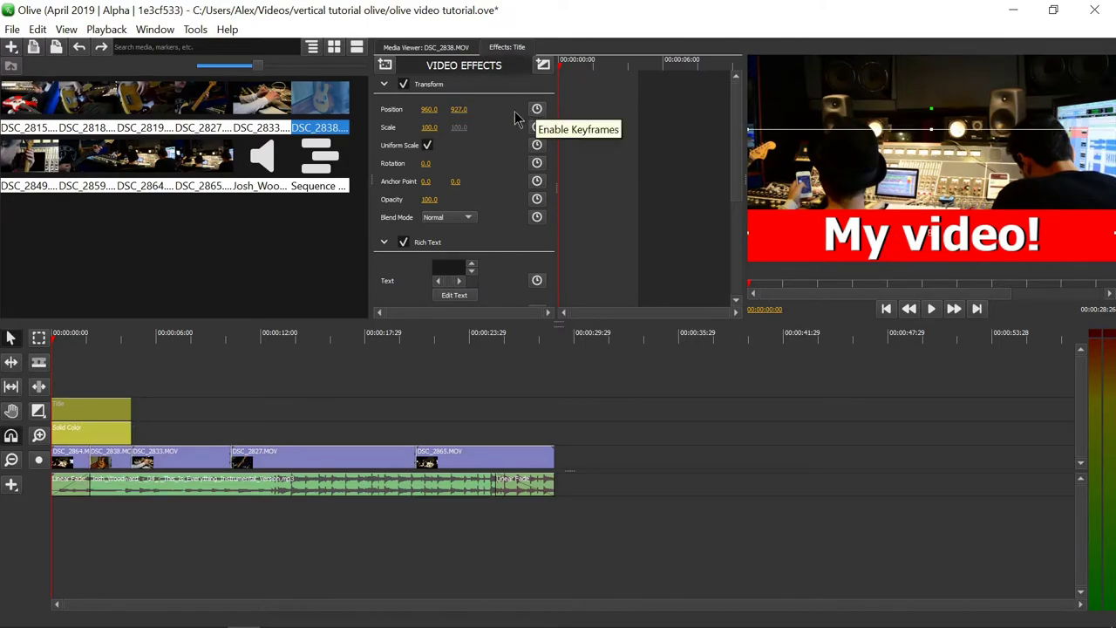
left_click_drag(459, 109, 488, 109)
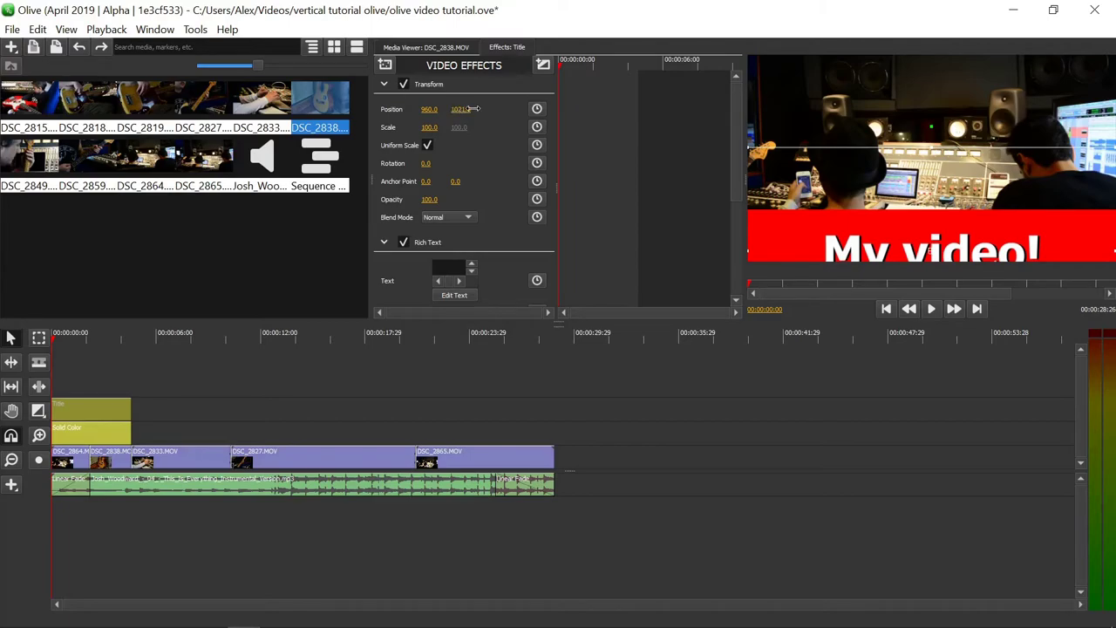
left_click(79, 47)
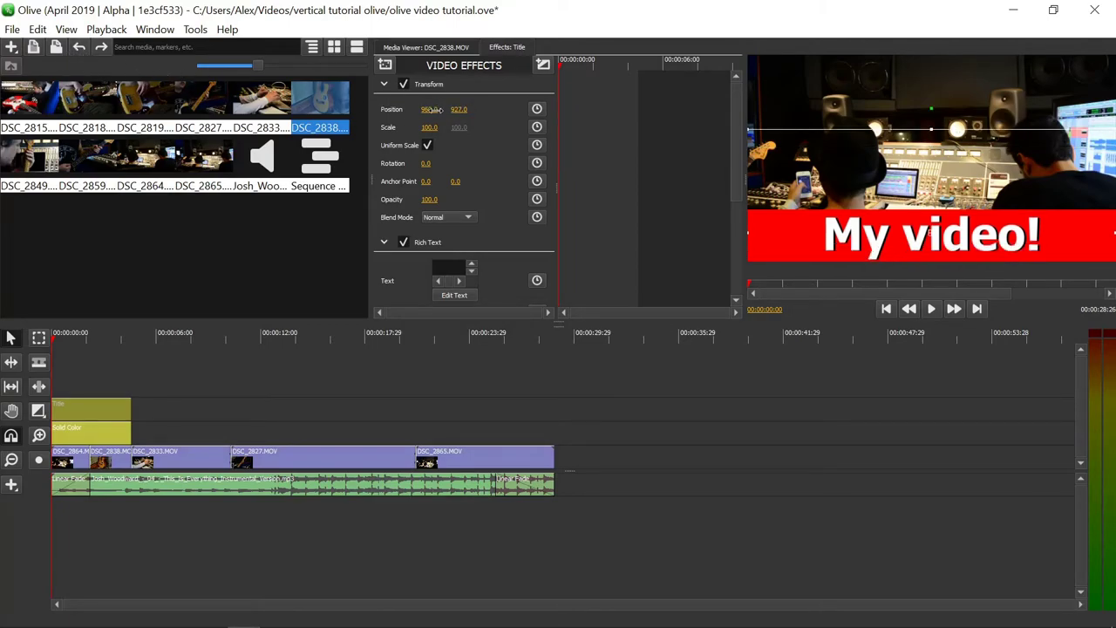
left_click_drag(433, 109, 328, 109)
Step: Keyframe the title's position at 0:00, then at about 00:00:03:19 slide it on-screen to X 1737.1
left_click(536, 109)
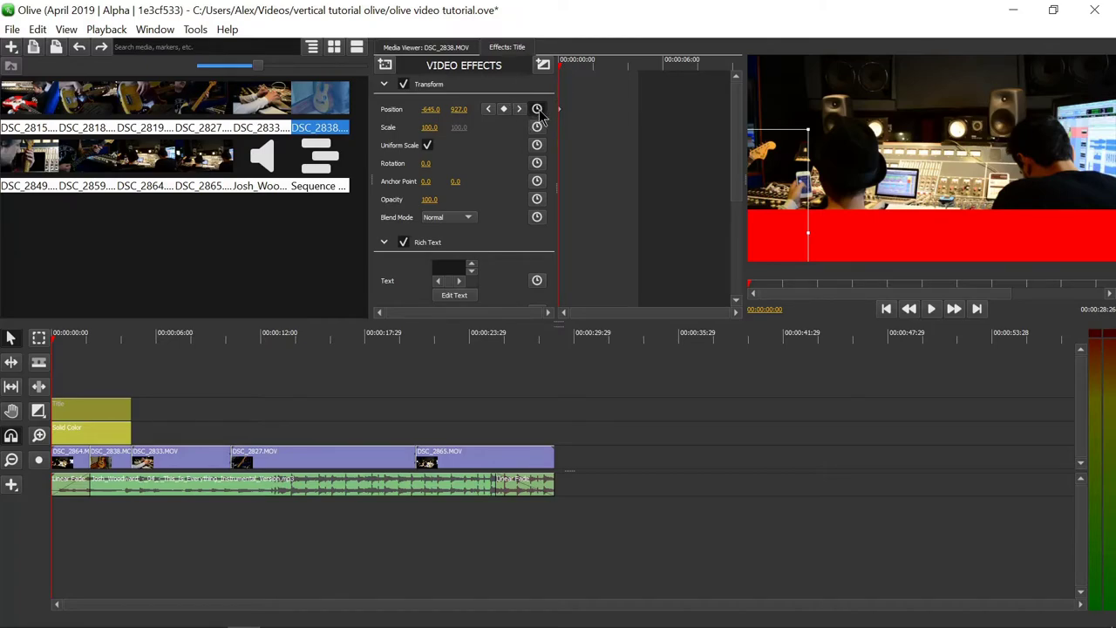
left_click_drag(564, 70, 623, 71)
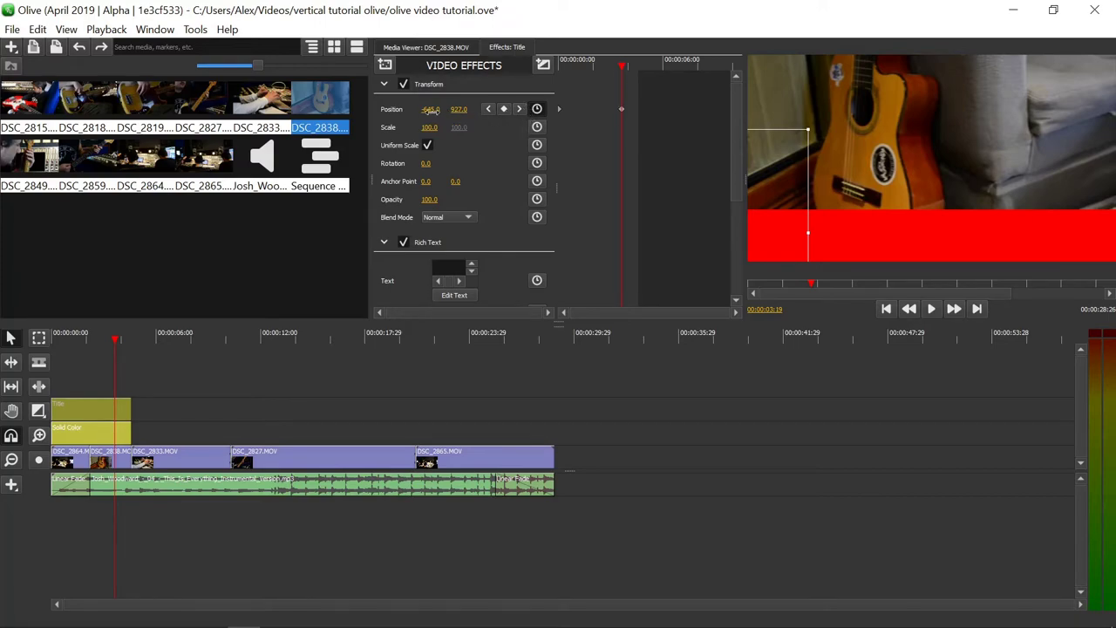
left_click_drag(431, 110, 641, 108)
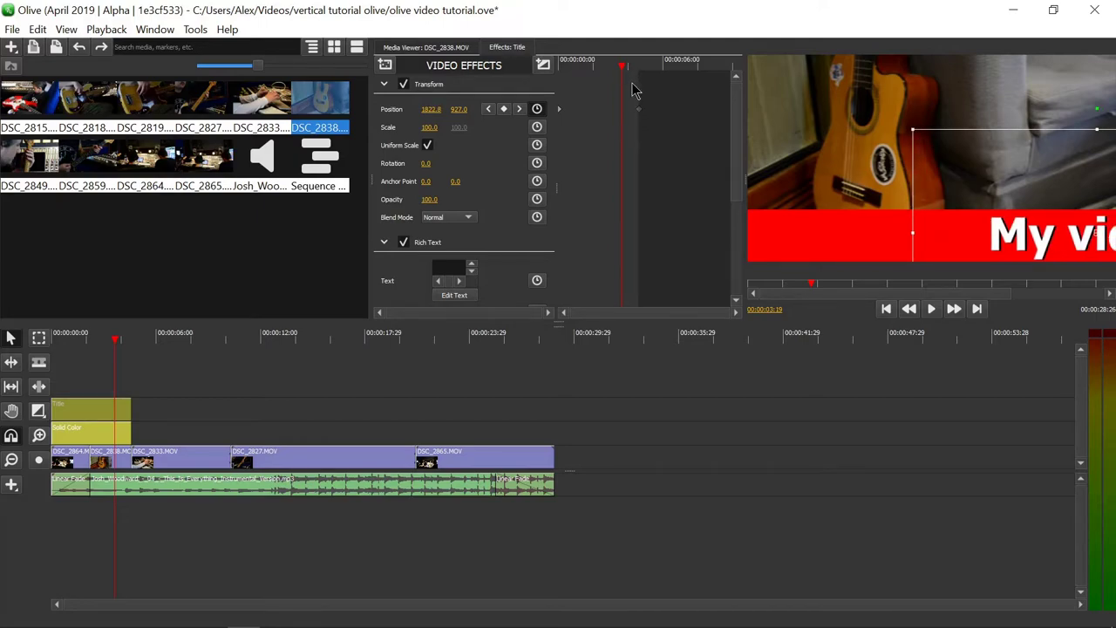
left_click_drag(642, 115, 645, 113)
Step: Play the title slide-in animation from the sequence start to review it
left_click_drag(68, 338, 30, 342)
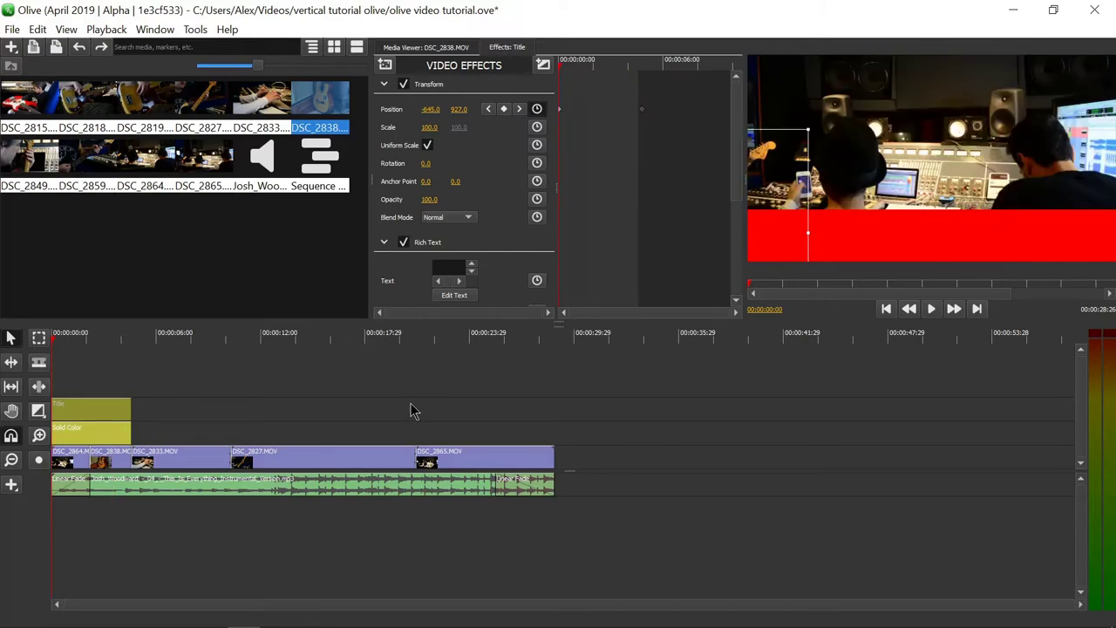
key("space")
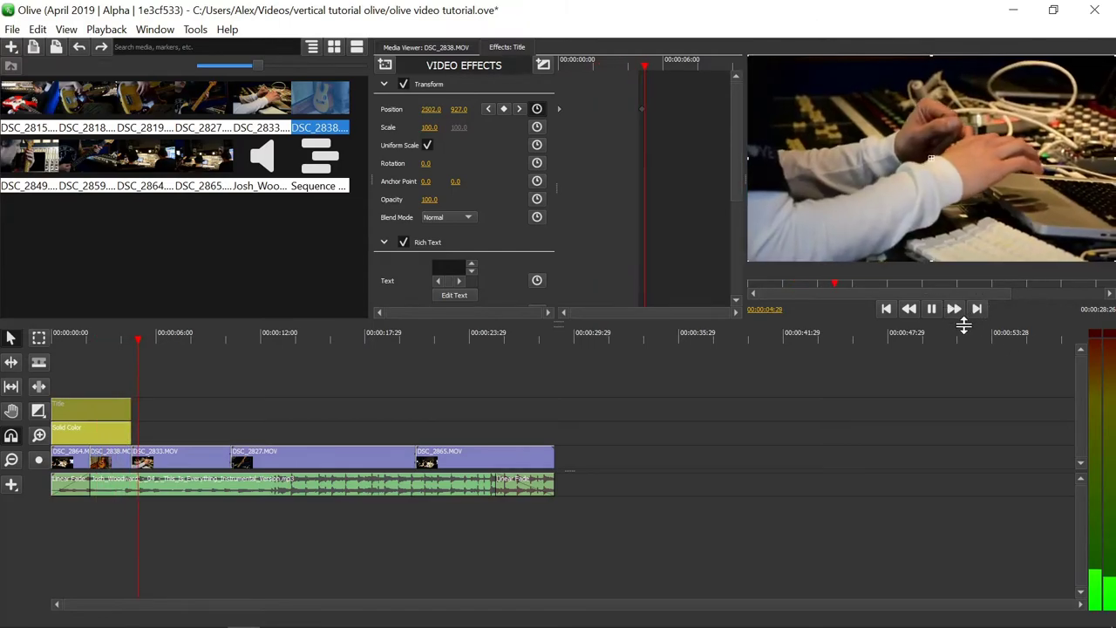
key("space")
left_click(197, 389)
left_click_drag(64, 341, 9, 345)
key("space")
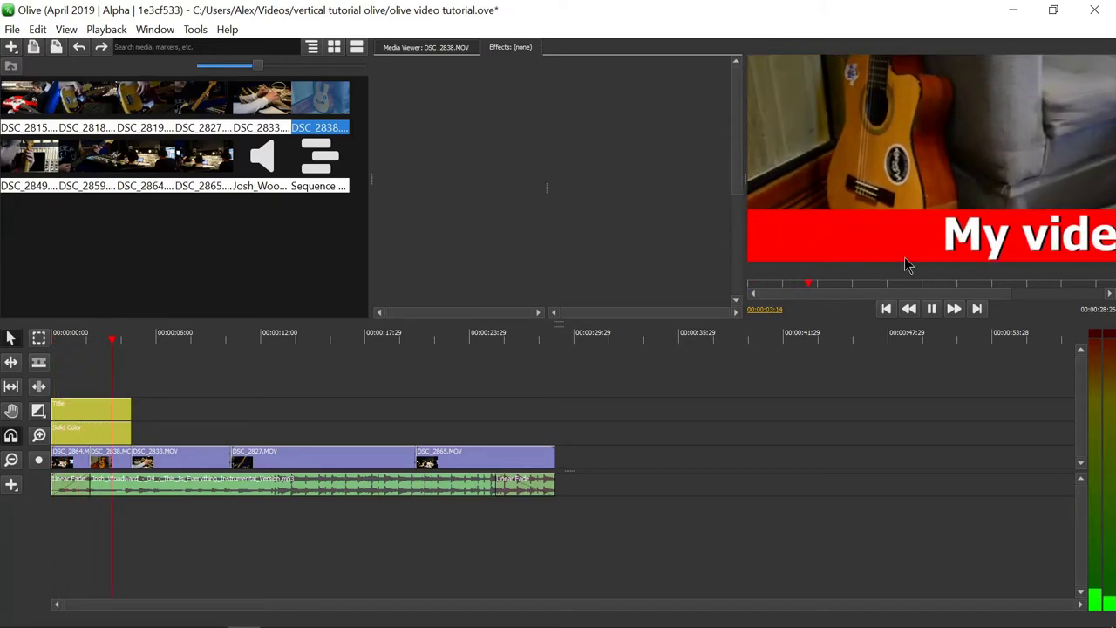
key("space")
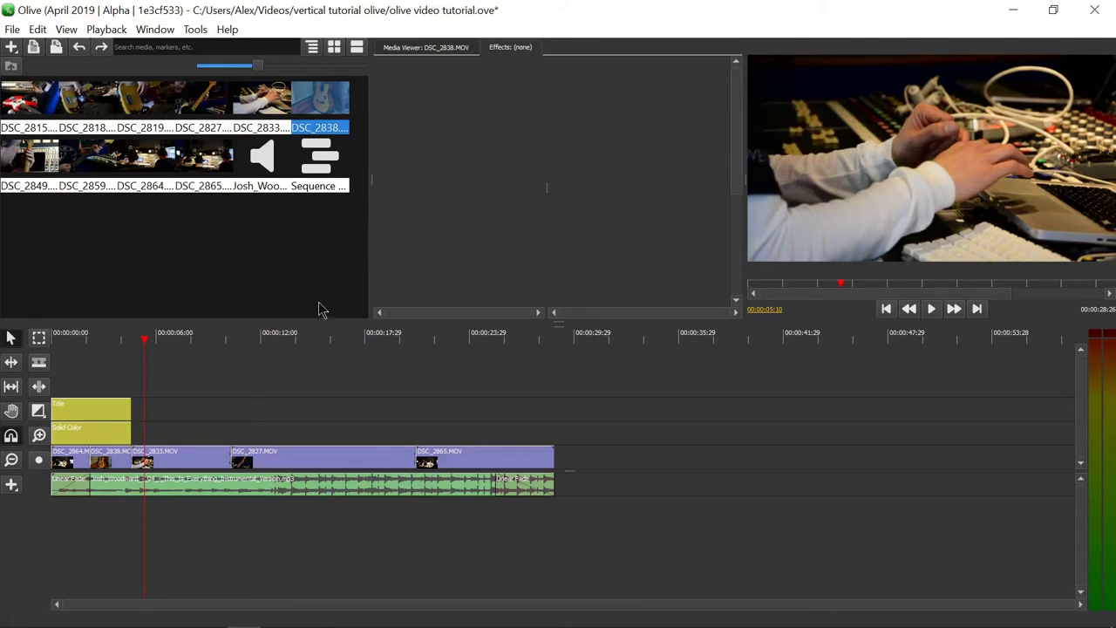
left_click(109, 340)
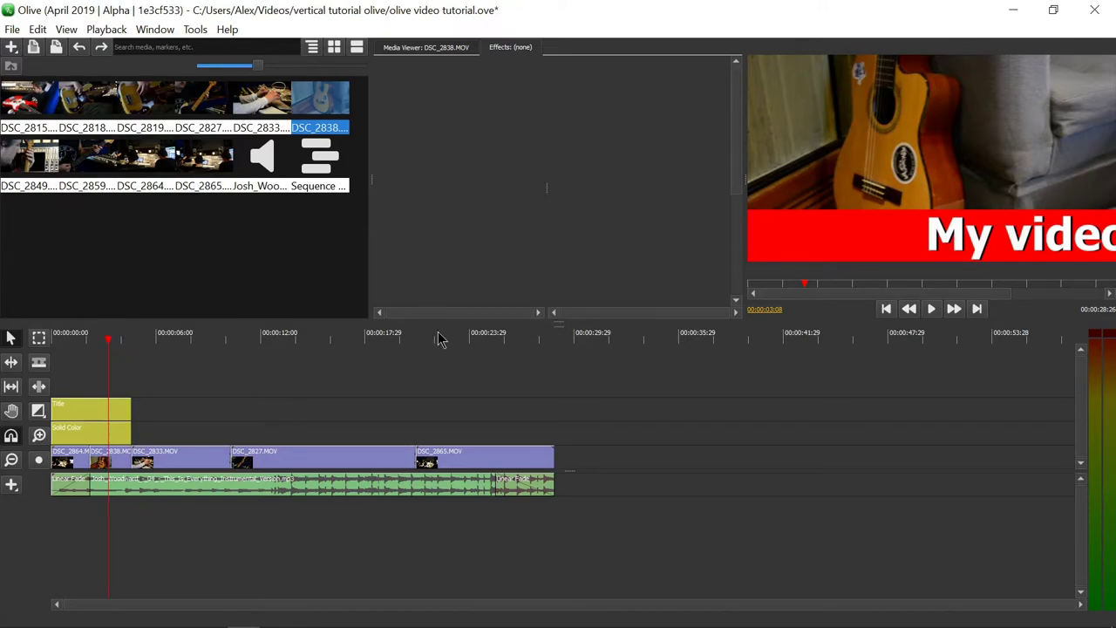
Step: Remove the title's position keyframes, restoring Position to 960, 927, then deselect the clip
left_click(85, 411)
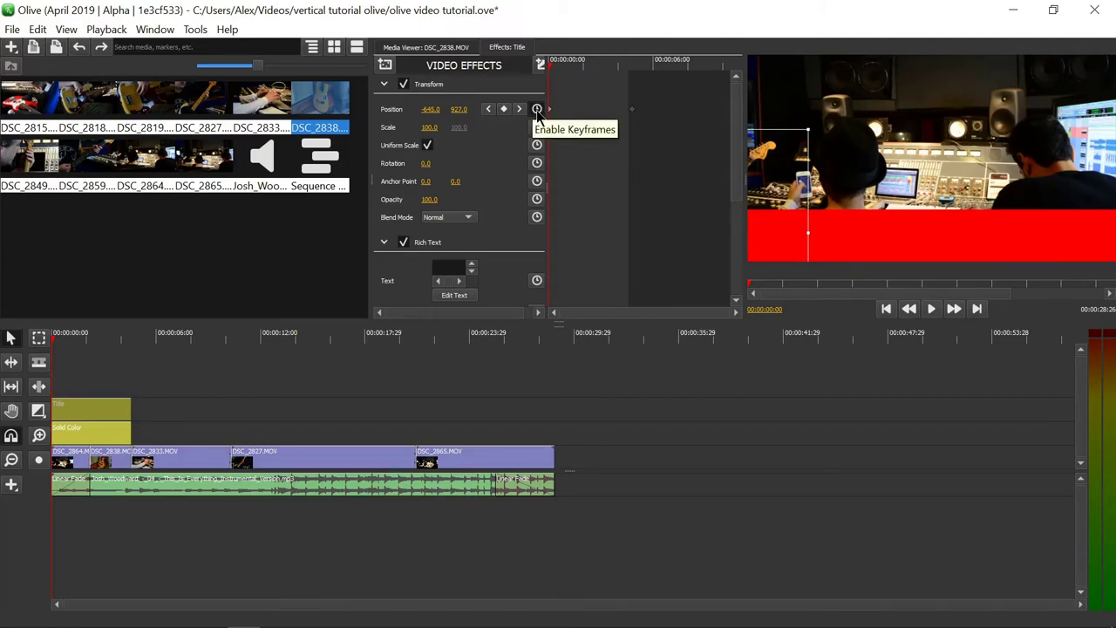
left_click(538, 111)
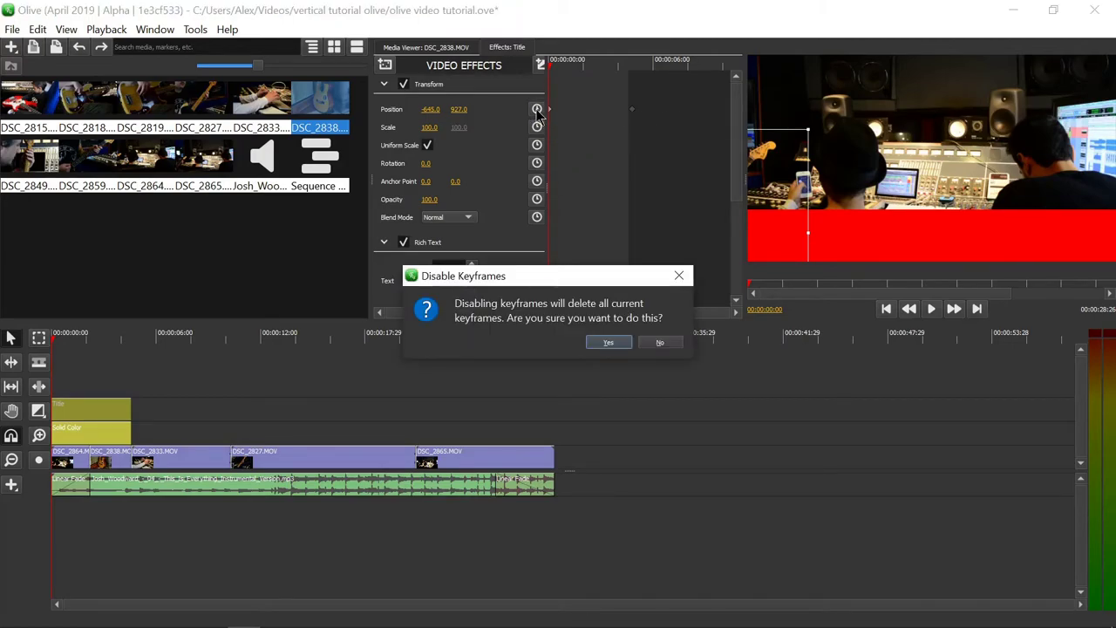
left_click(616, 343)
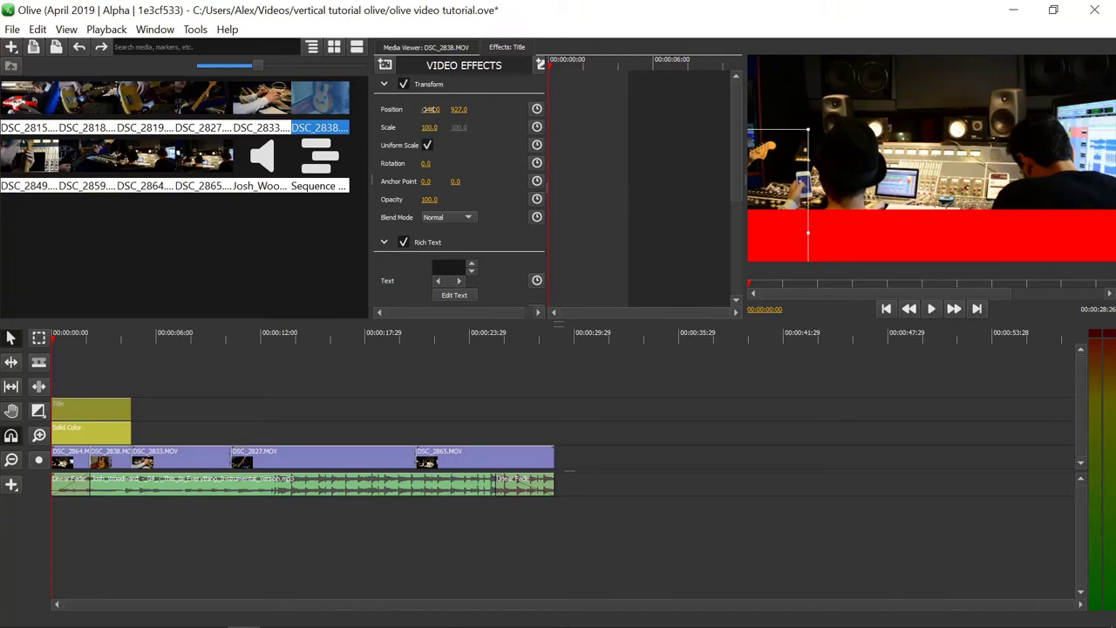
left_click_drag(430, 110, 458, 109)
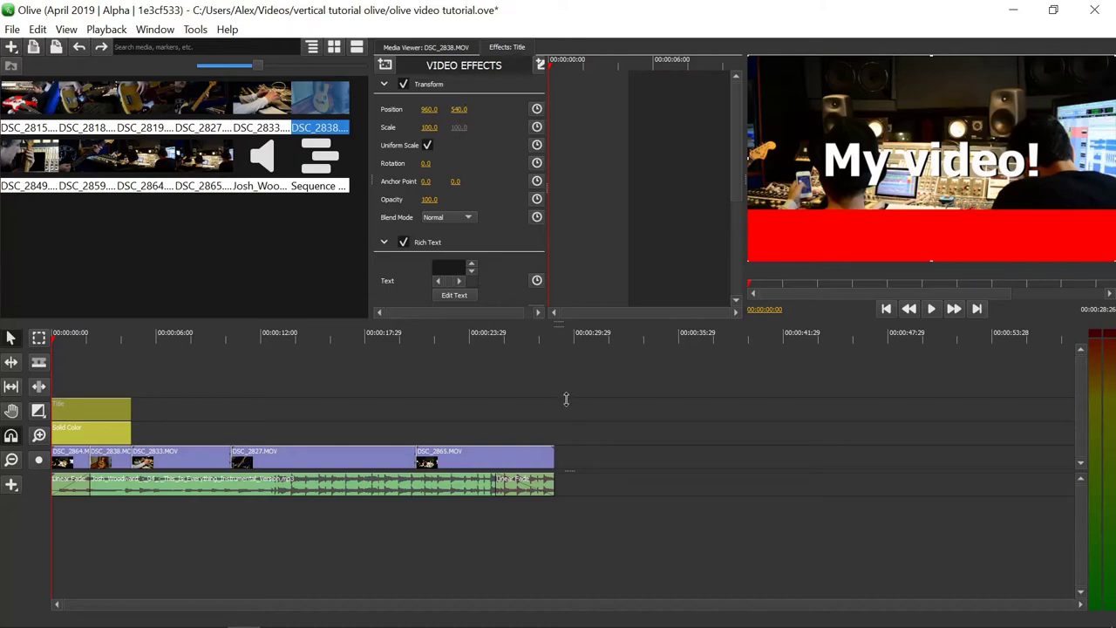
left_click(79, 49)
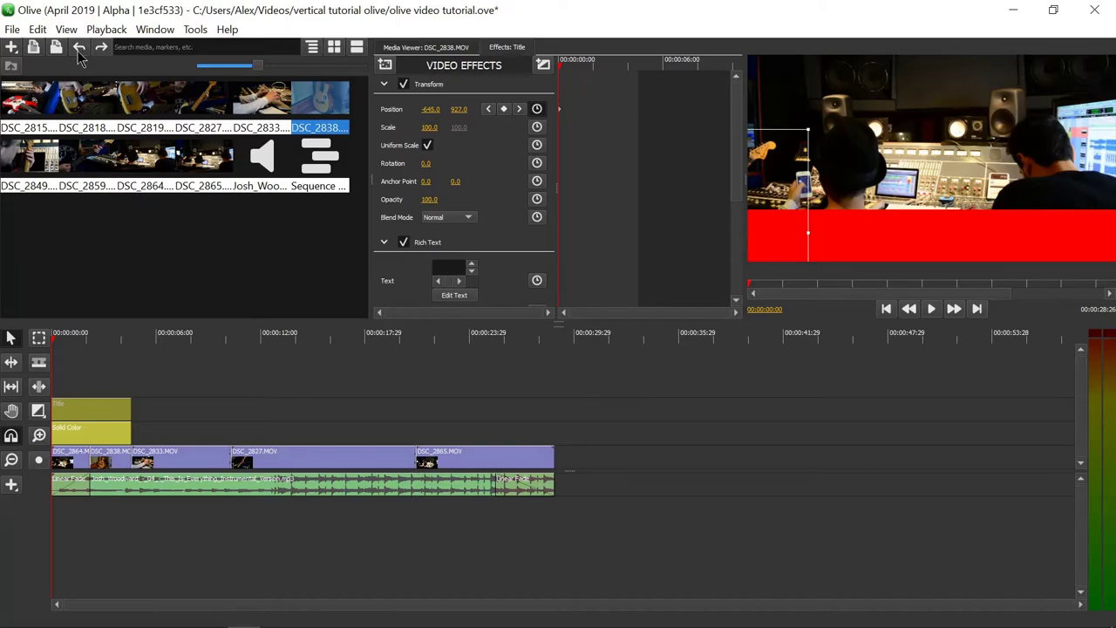
left_click(78, 51)
left_click(78, 51)
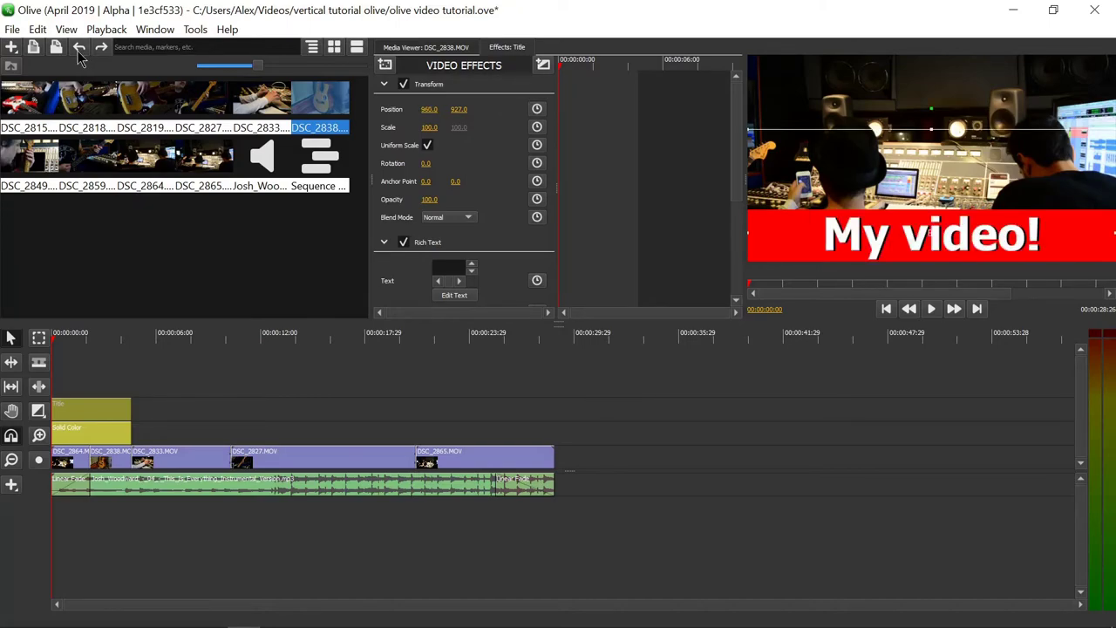
left_click(791, 397)
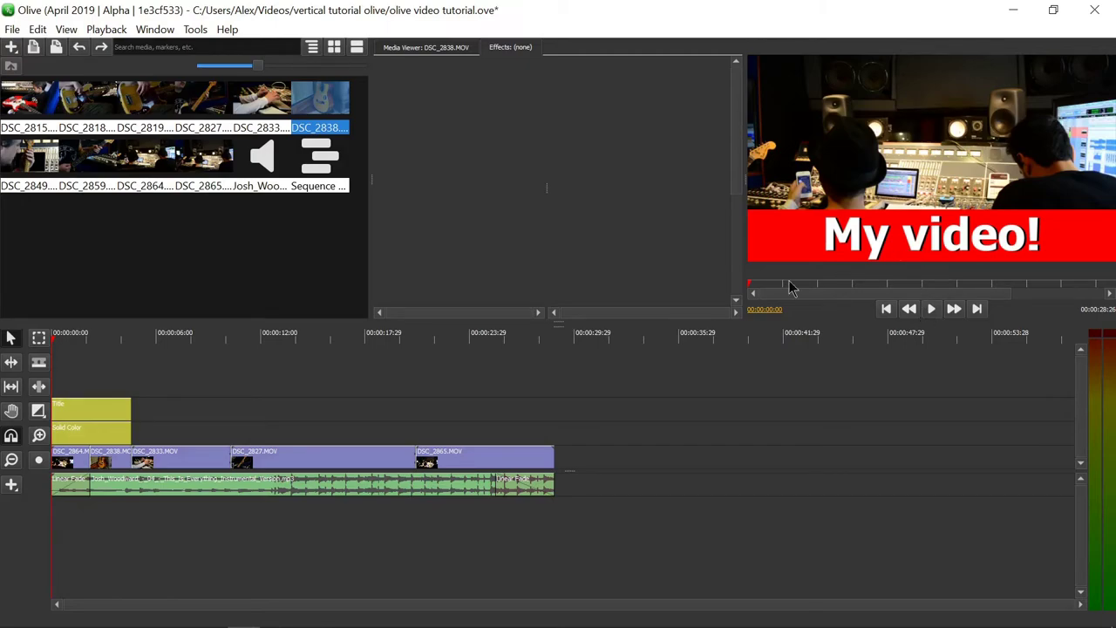
left_click(90, 346)
left_click(102, 407)
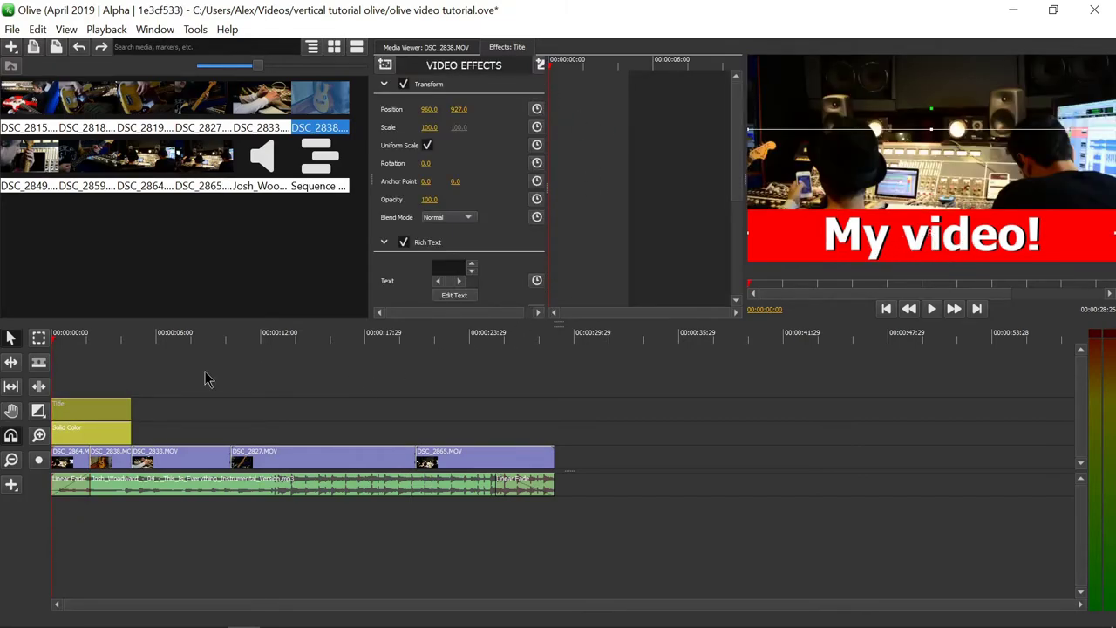
left_click(92, 436)
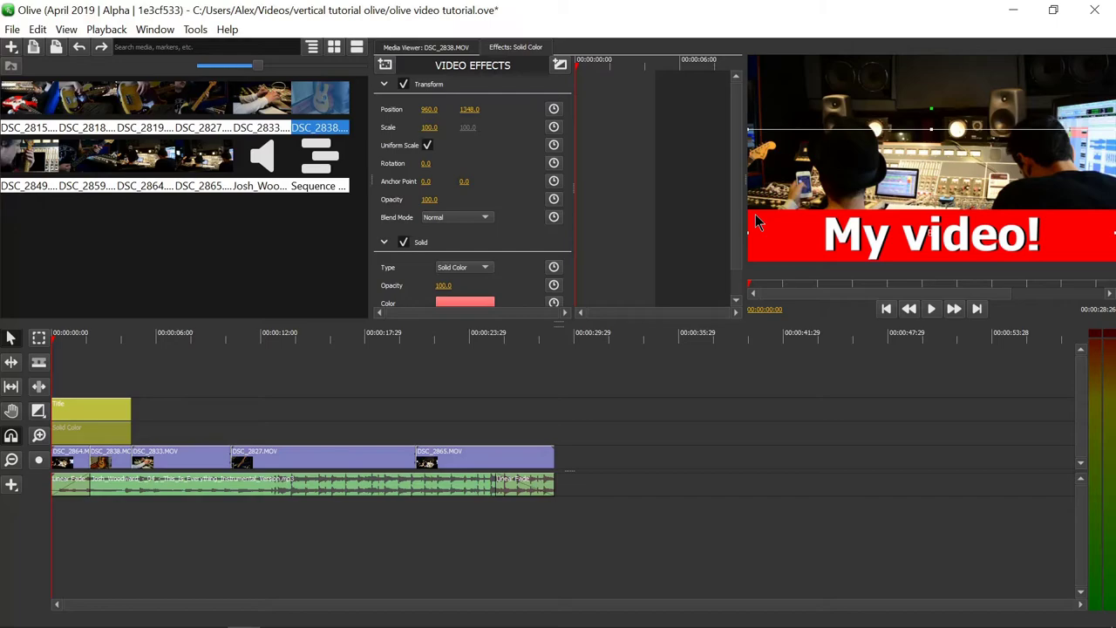
left_click(199, 415)
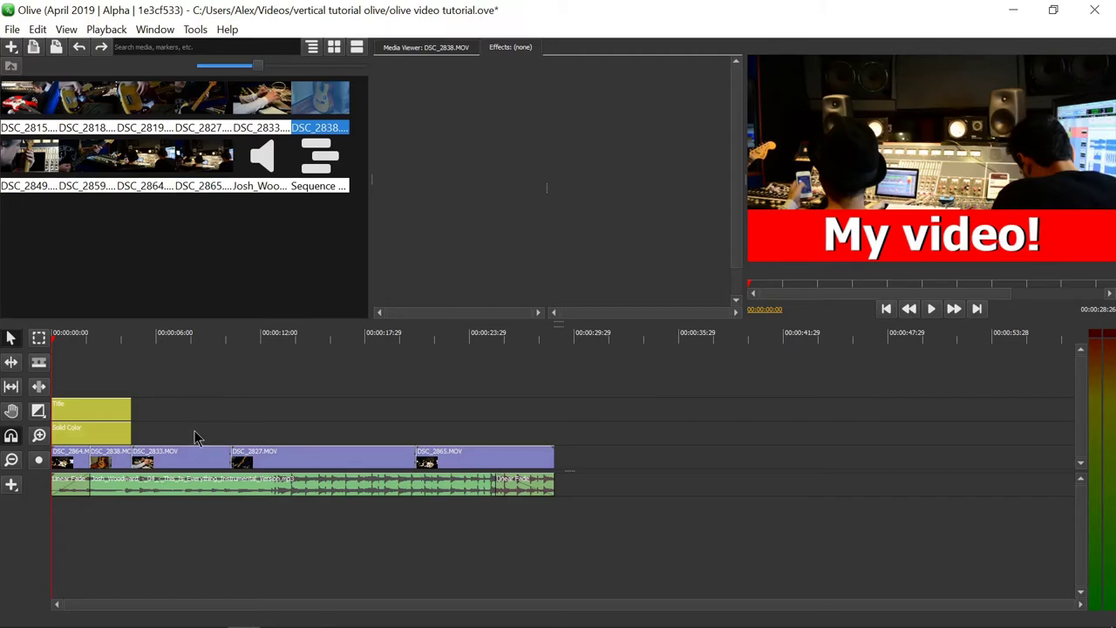
Step: Nest the selected Title and Solid Color clips into Nested Sequence 01
left_click_drag(196, 429, 96, 393)
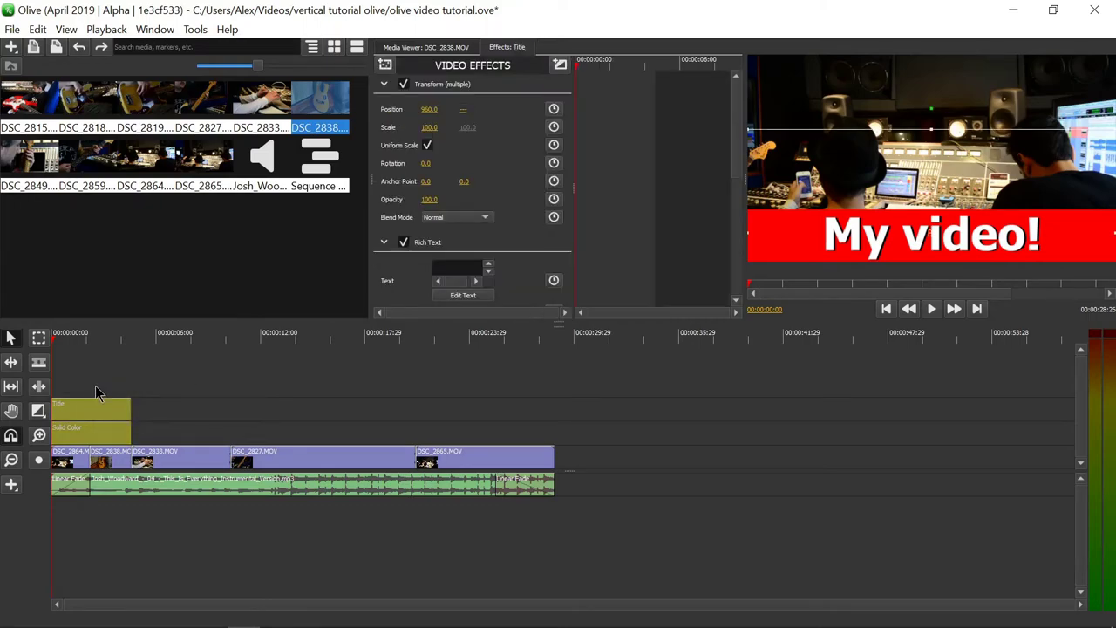
right_click(97, 411)
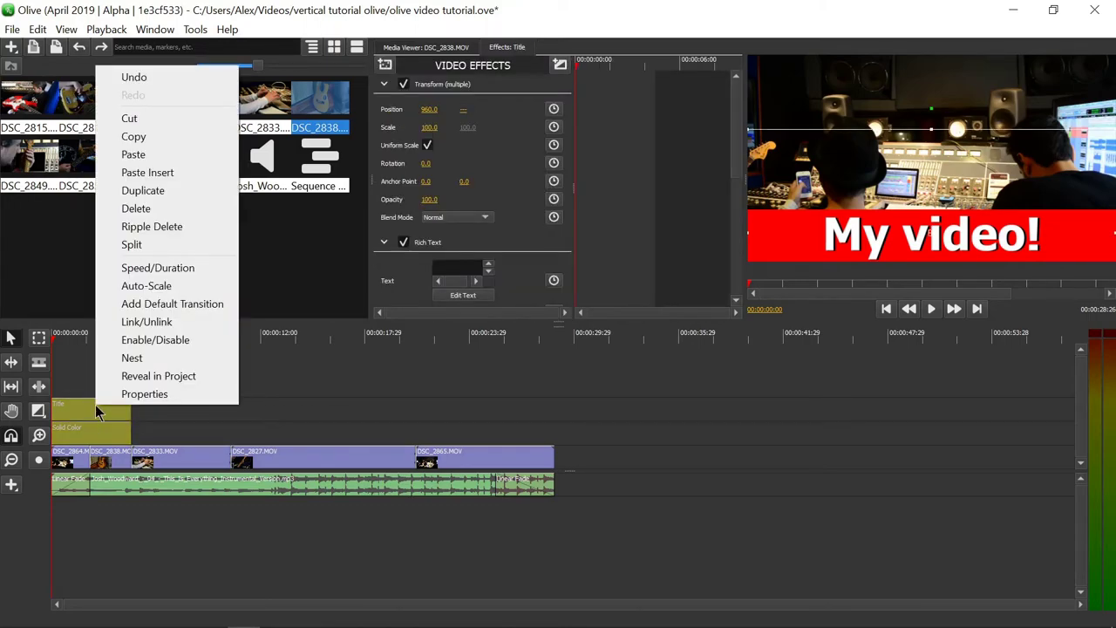
left_click(166, 358)
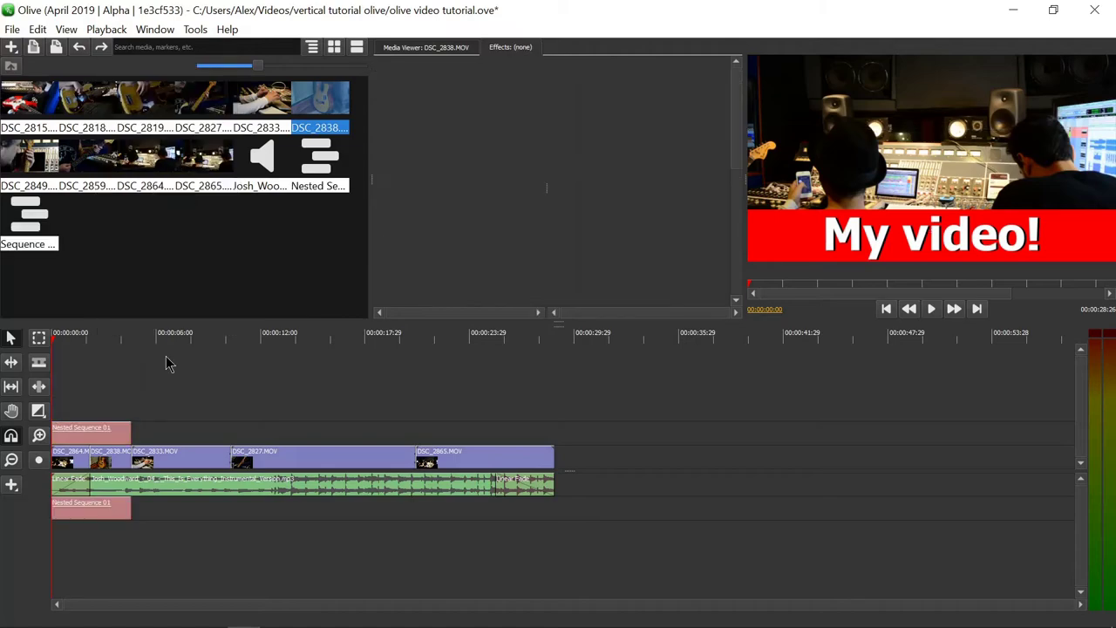
left_click(78, 47)
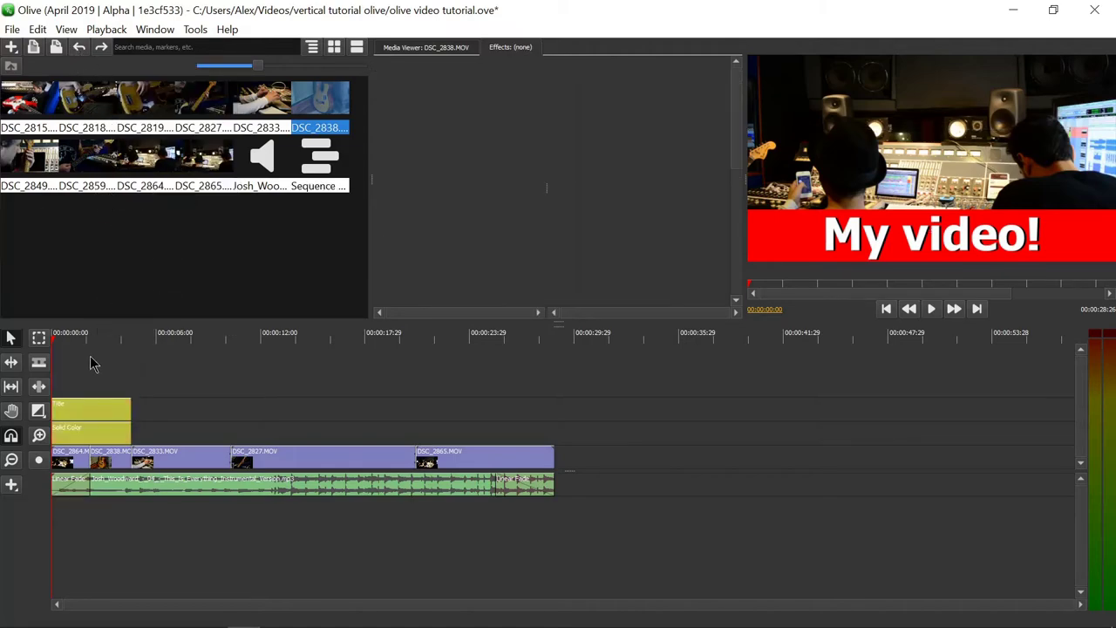
left_click(101, 47)
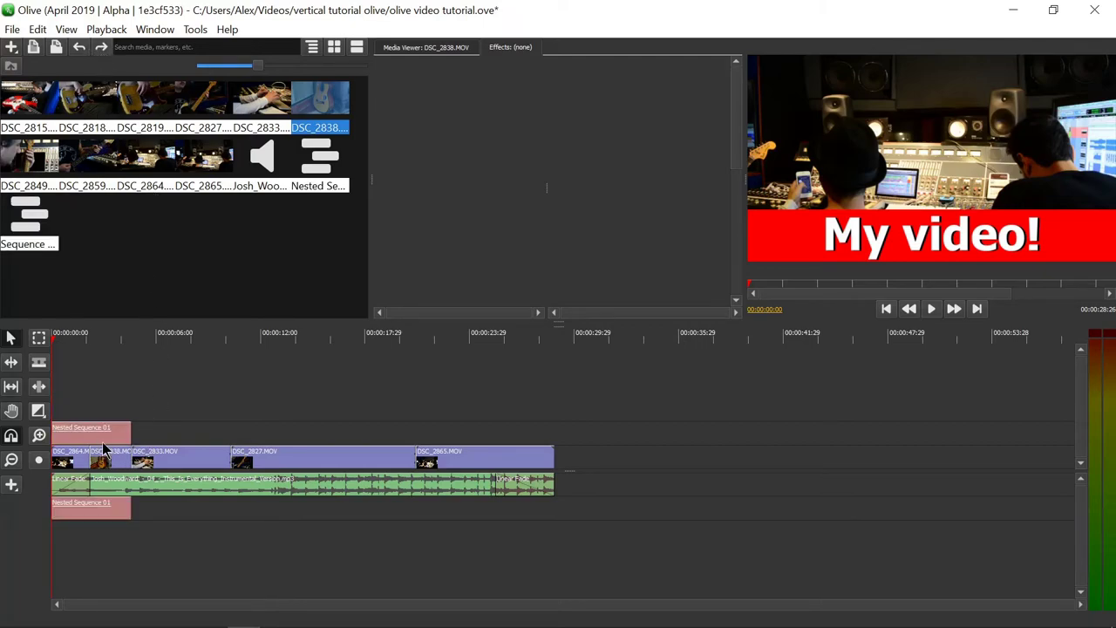
Step: Preview the banner, inspect the nested sequence's contents, and return to Sequence 01
left_click(61, 339)
left_click_drag(61, 343, 89, 345)
double_click(98, 441)
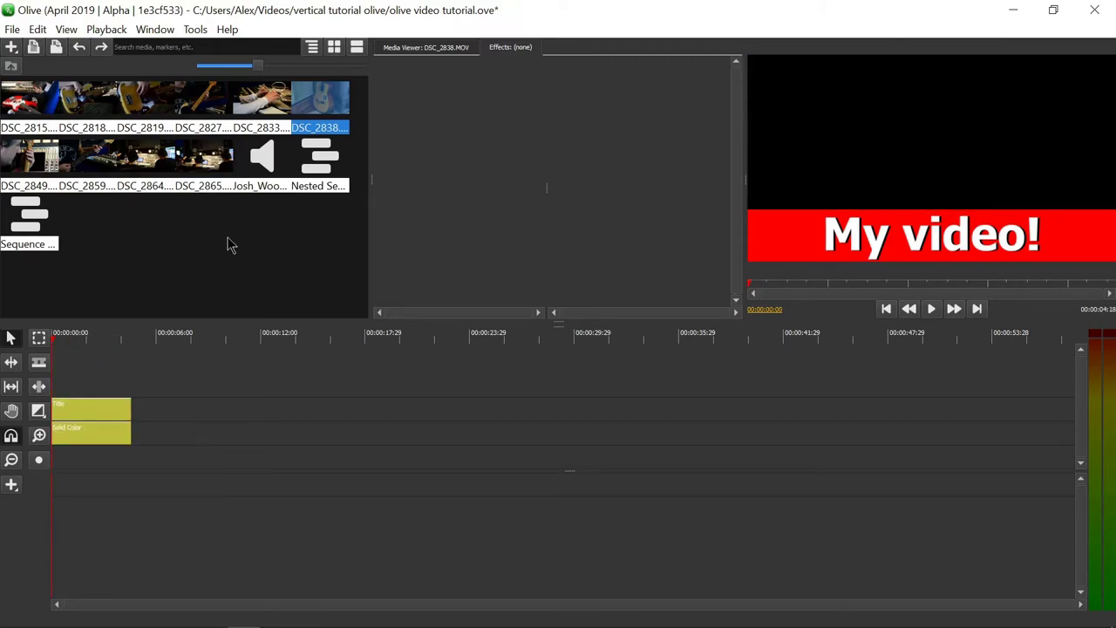
left_click(268, 179)
double_click(24, 225)
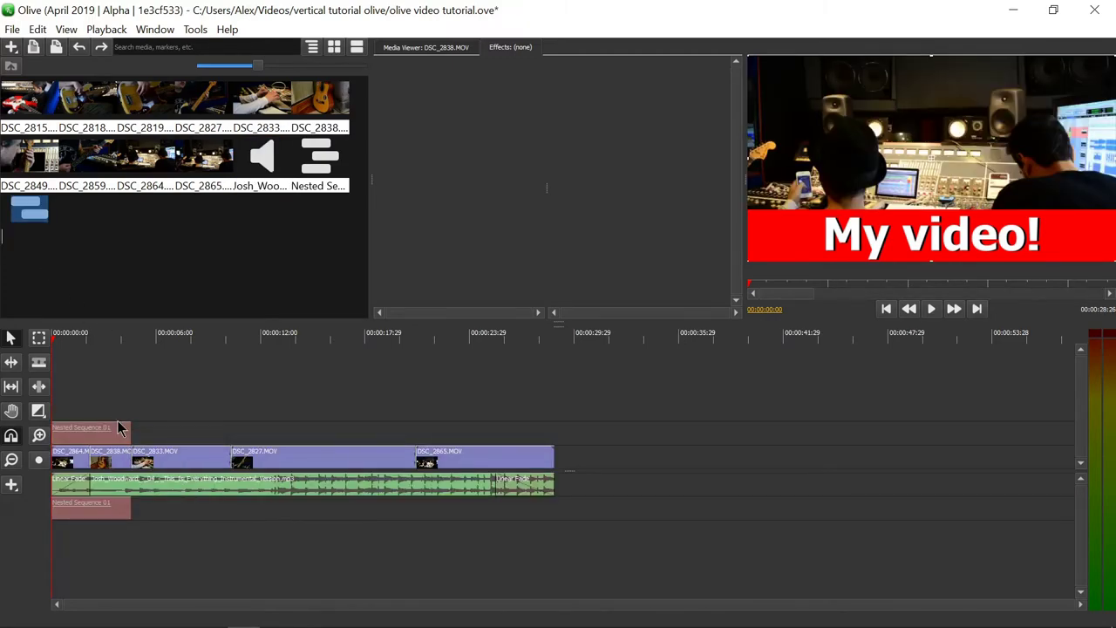
left_click(122, 433)
key("Delete")
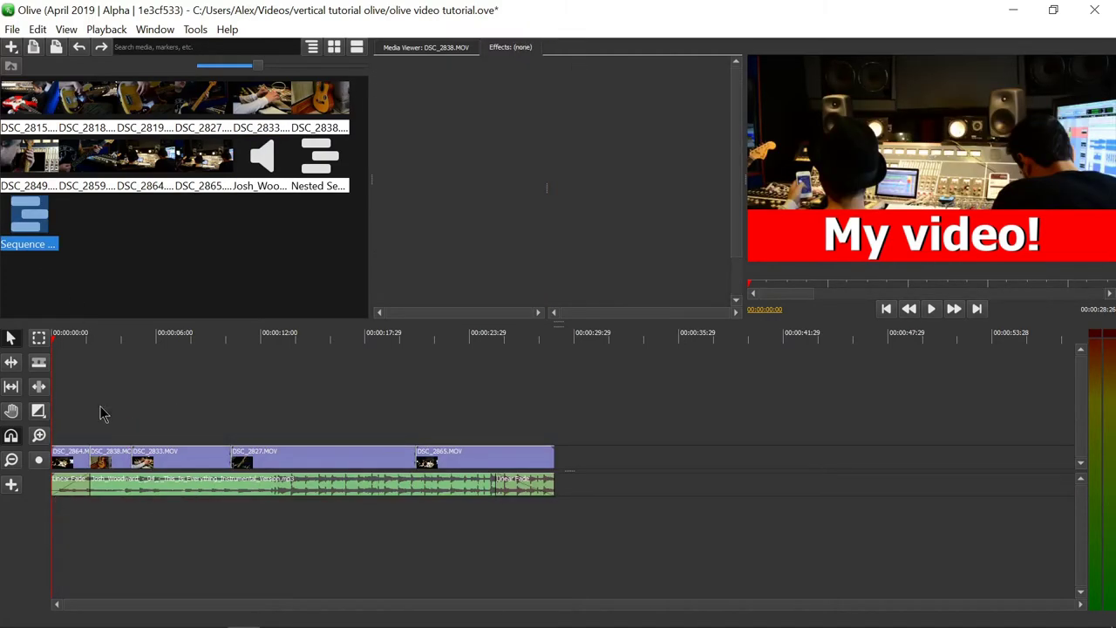
left_click(78, 48)
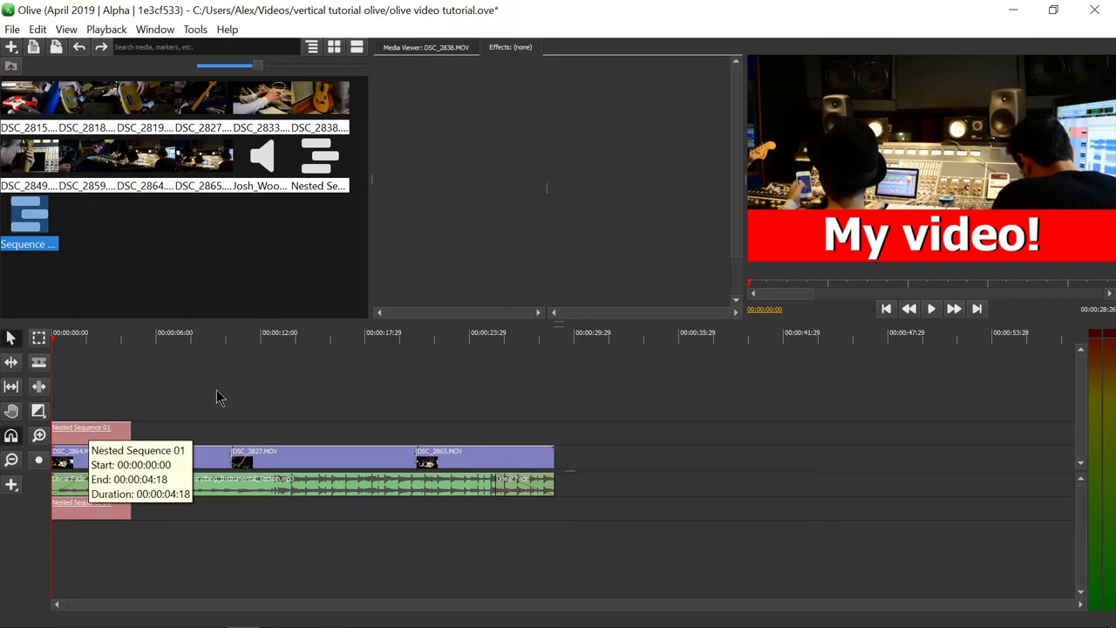
Step: Show the project media in List View with a widened Name column
left_click(318, 179)
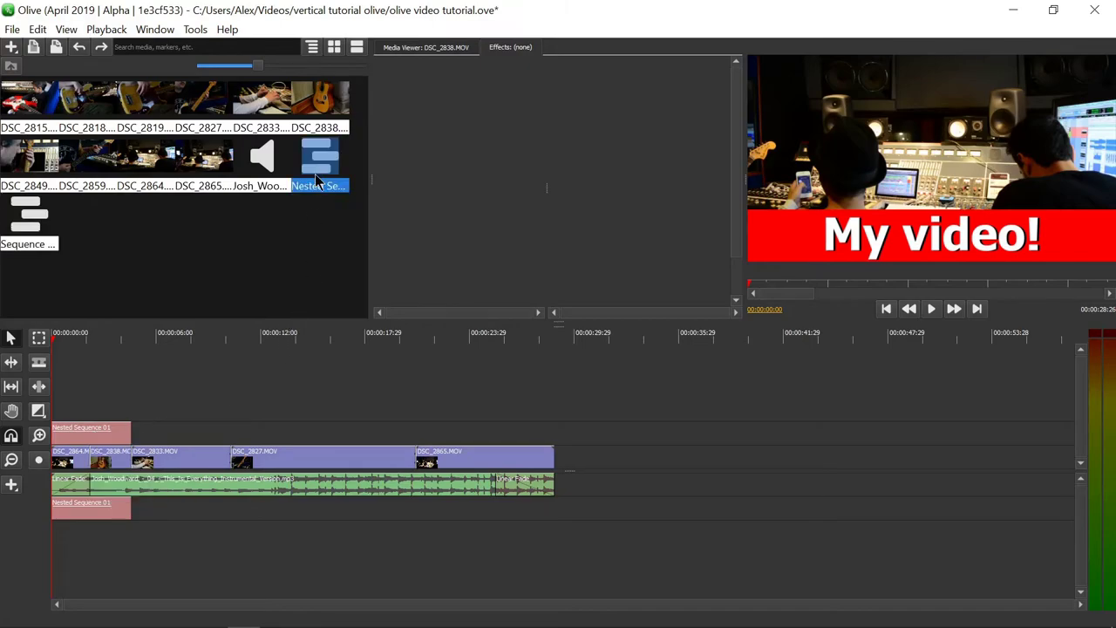
left_click(312, 49)
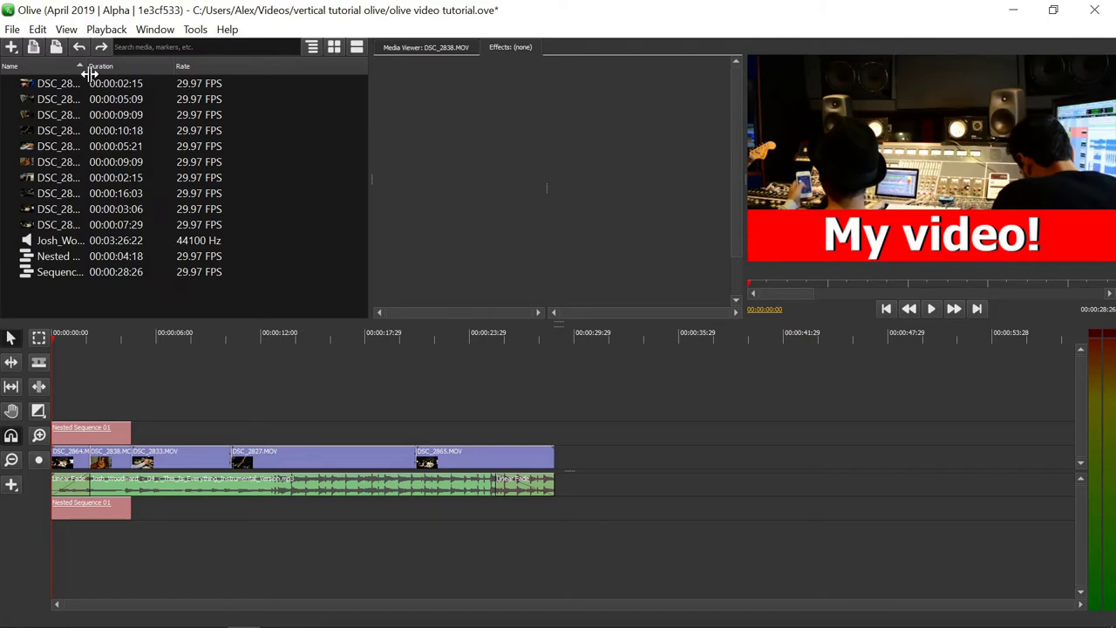
left_click_drag(89, 74, 161, 87)
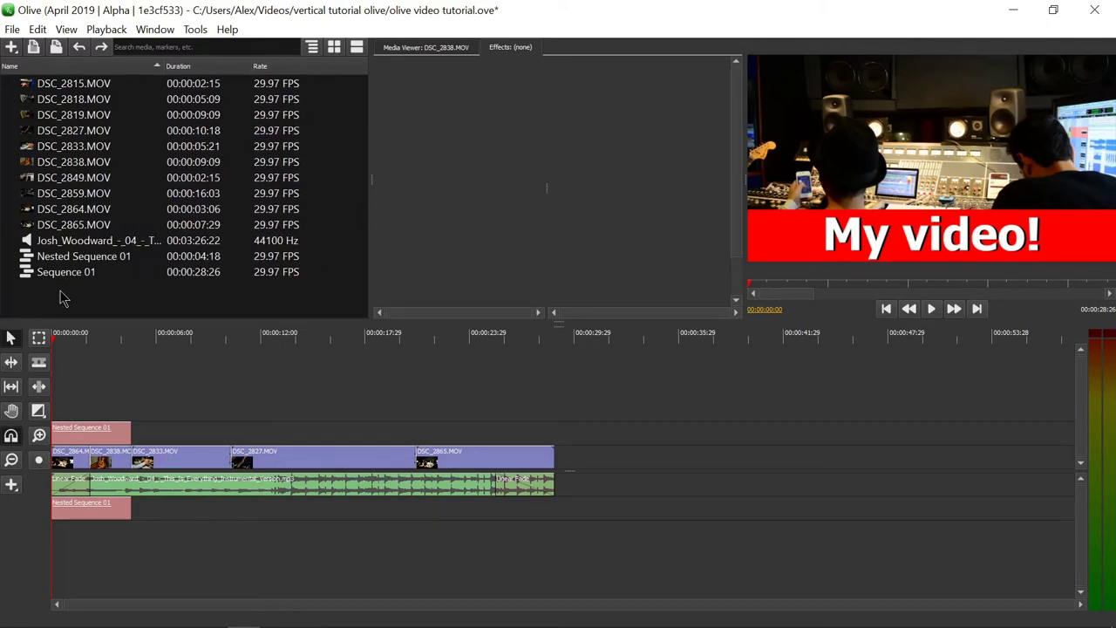
Step: Rename Nested Sequence 01 to 'my video title screen'
left_click(109, 262)
left_click(98, 257)
right_click(98, 257)
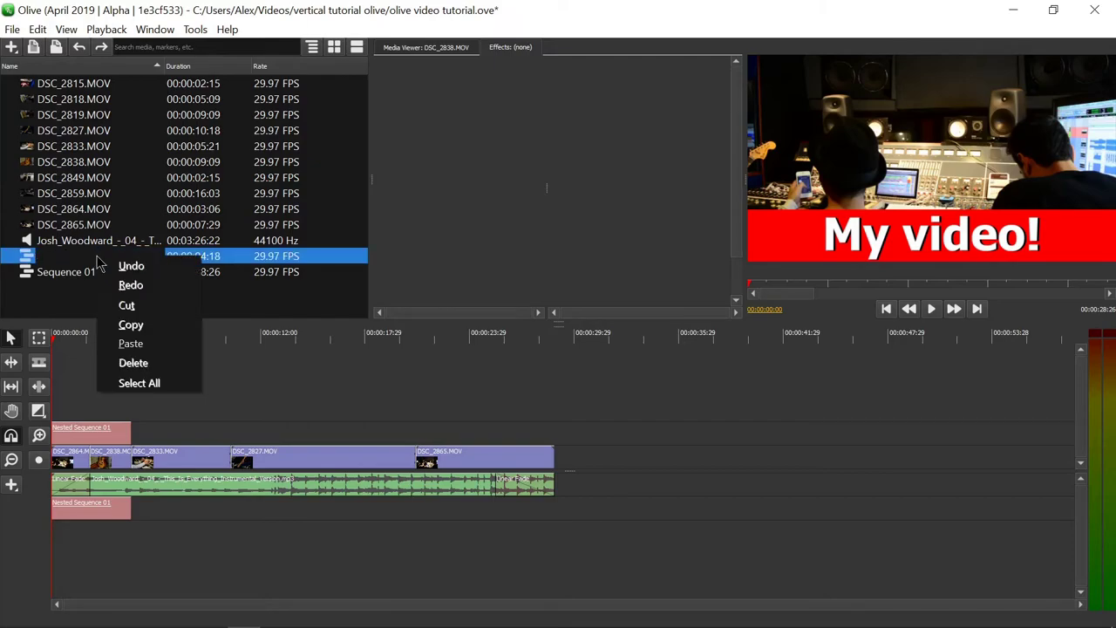
left_click(69, 258)
key("Delete")
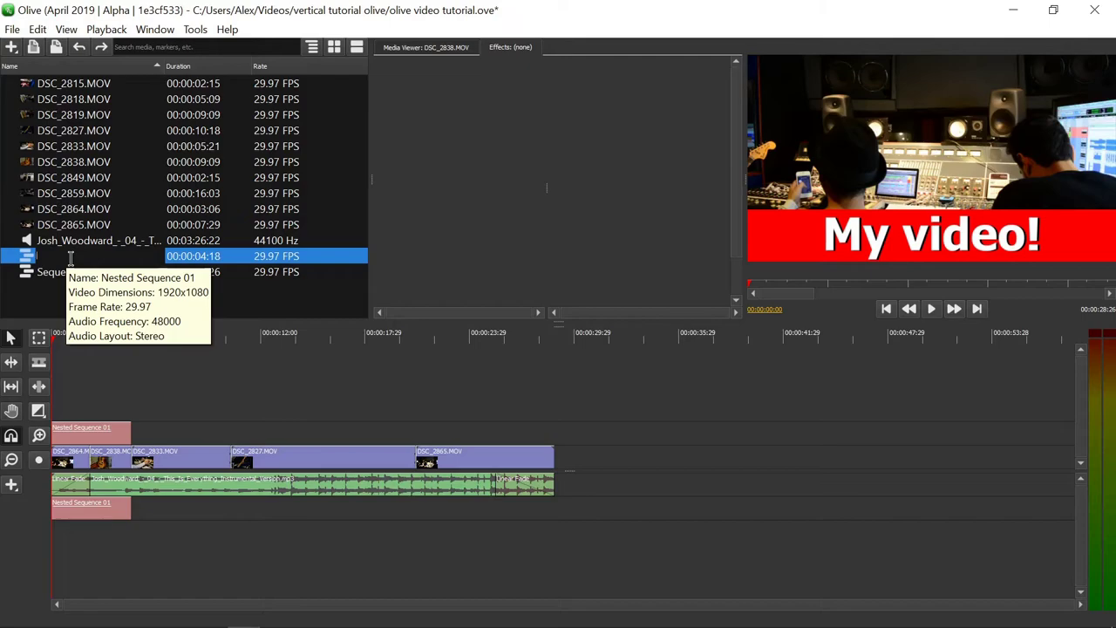
type("my video title screen")
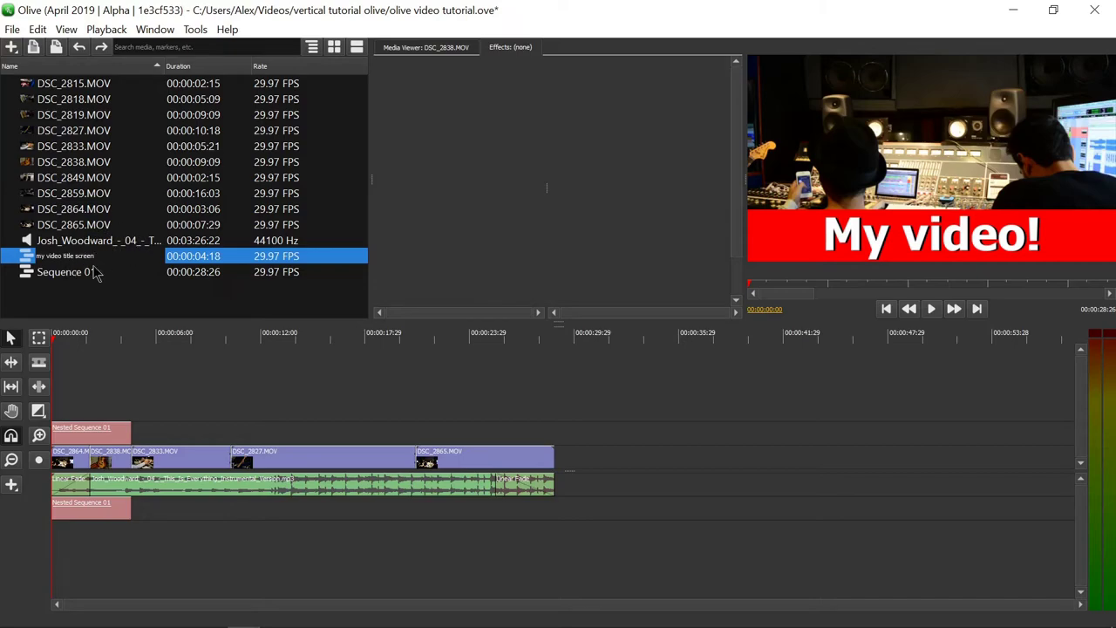
left_click(110, 302)
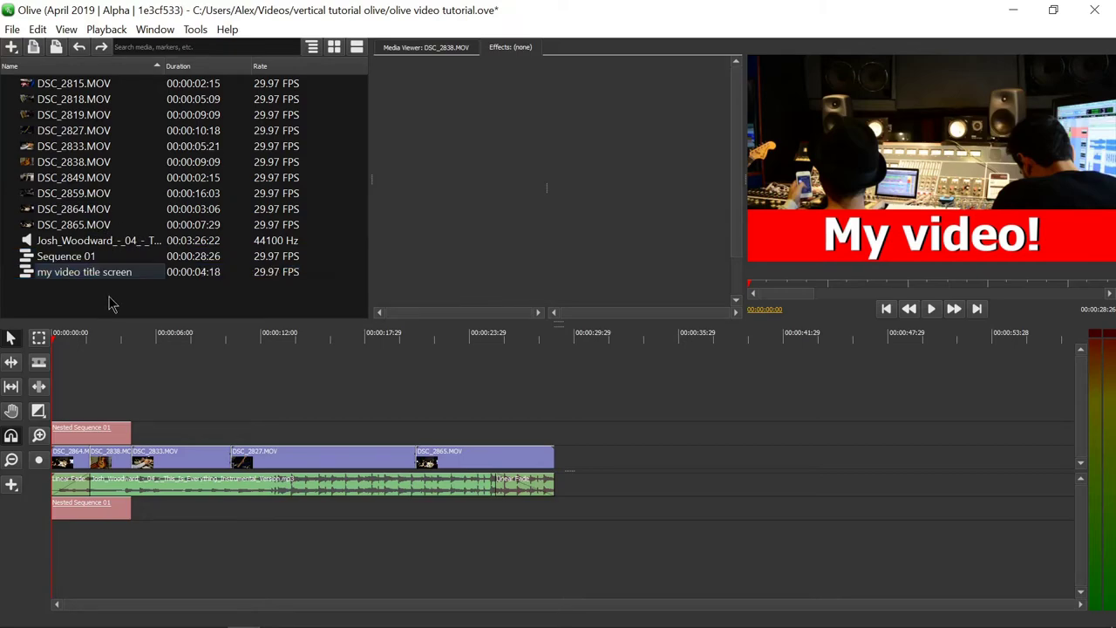
Step: Replace the old nested clips with 'my video title screen' placed at the timeline start
left_click(102, 431)
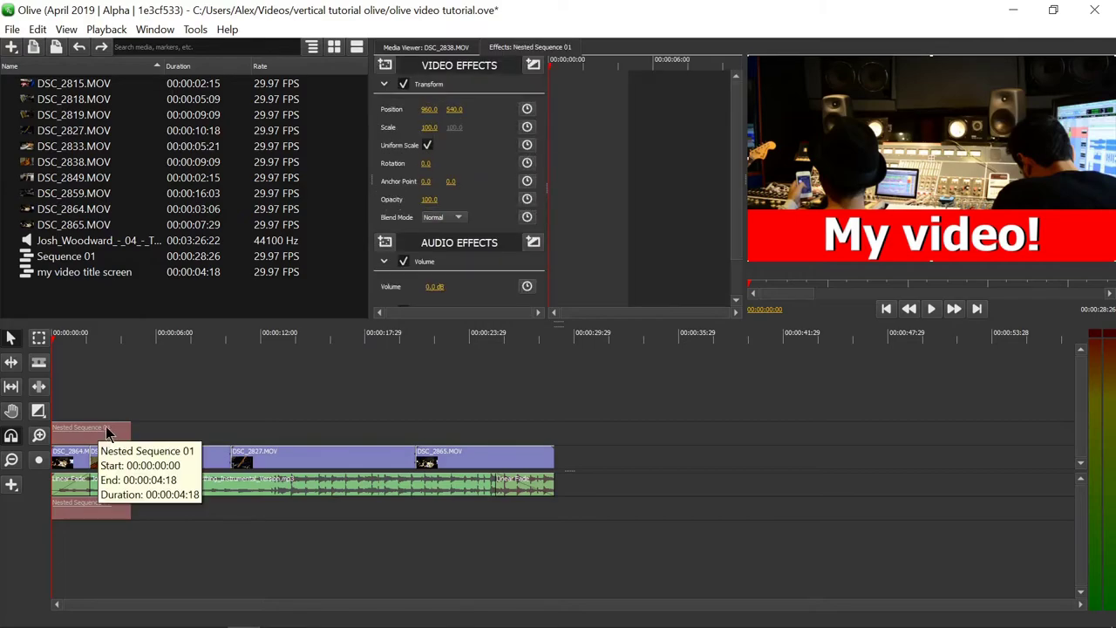
key("Delete")
left_click_drag(51, 277, 85, 428)
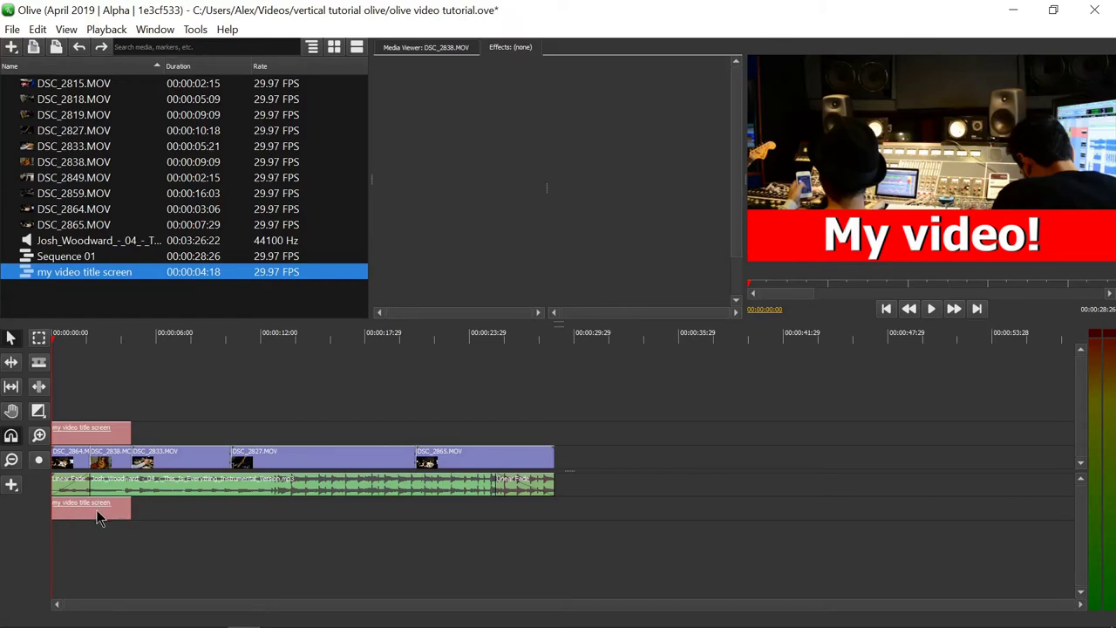
left_click(96, 434)
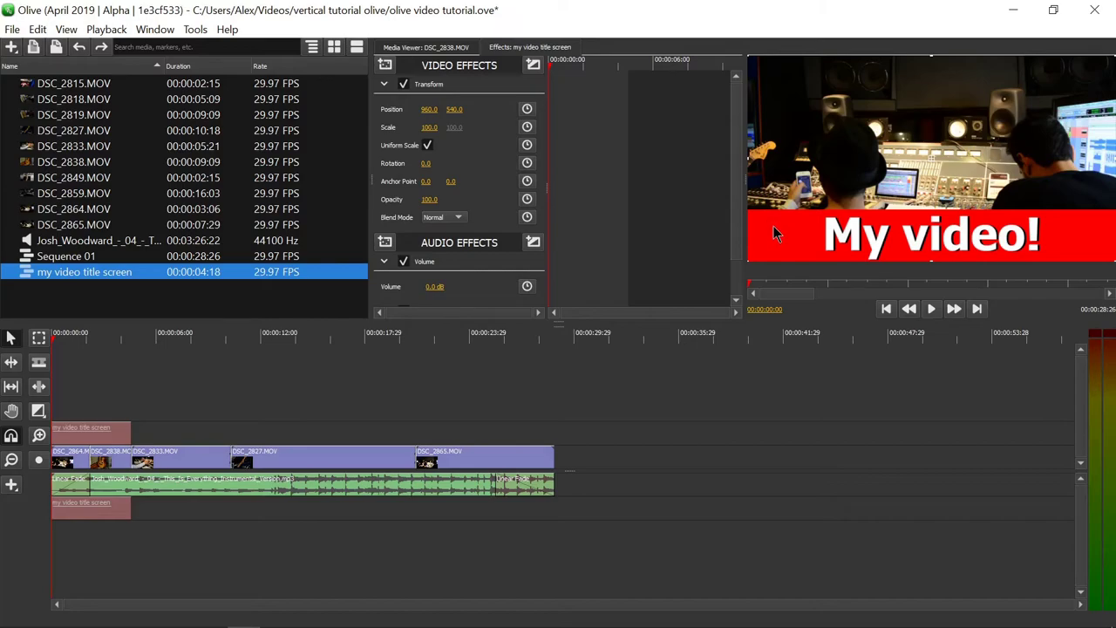
Step: Unlink the title screen clip's video and audio and delete the lower audio clip
right_click(98, 505)
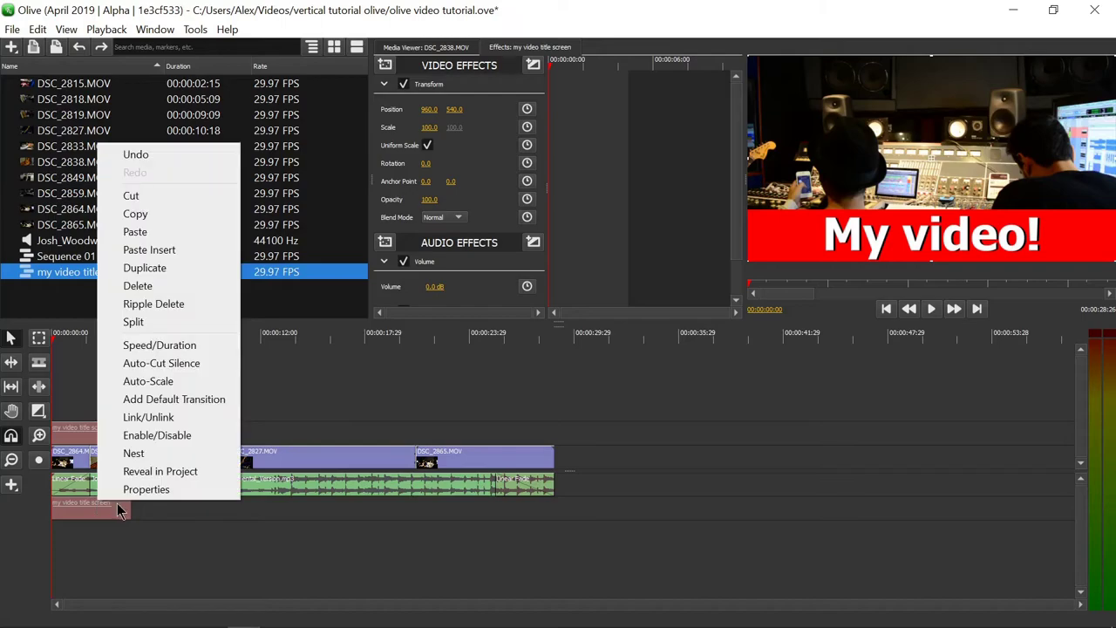
left_click(192, 420)
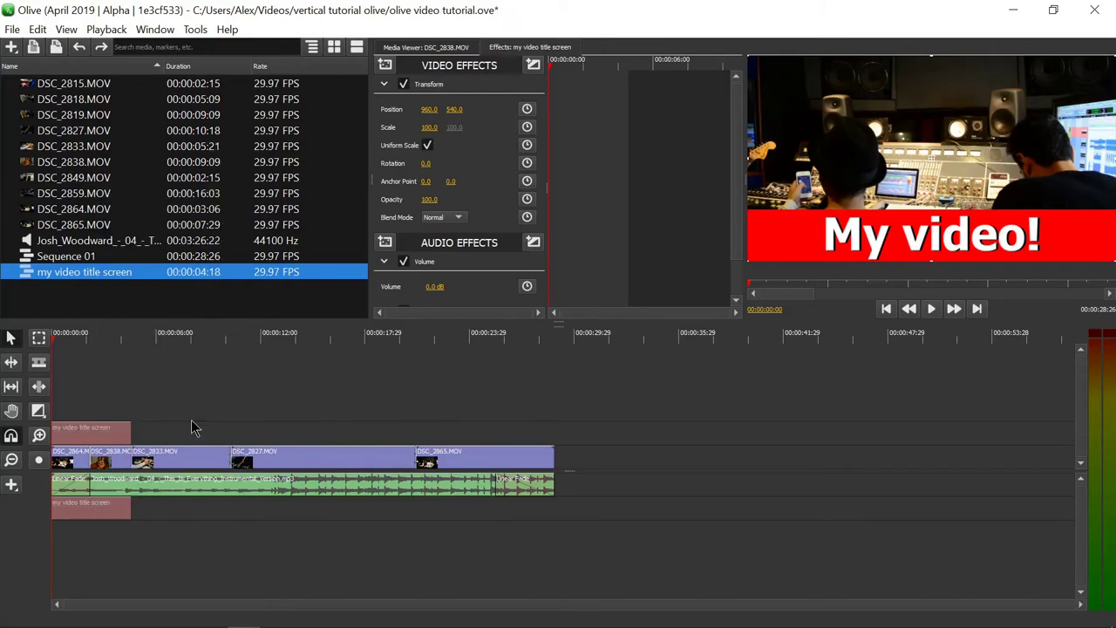
left_click(202, 410)
left_click_drag(180, 527, 82, 501)
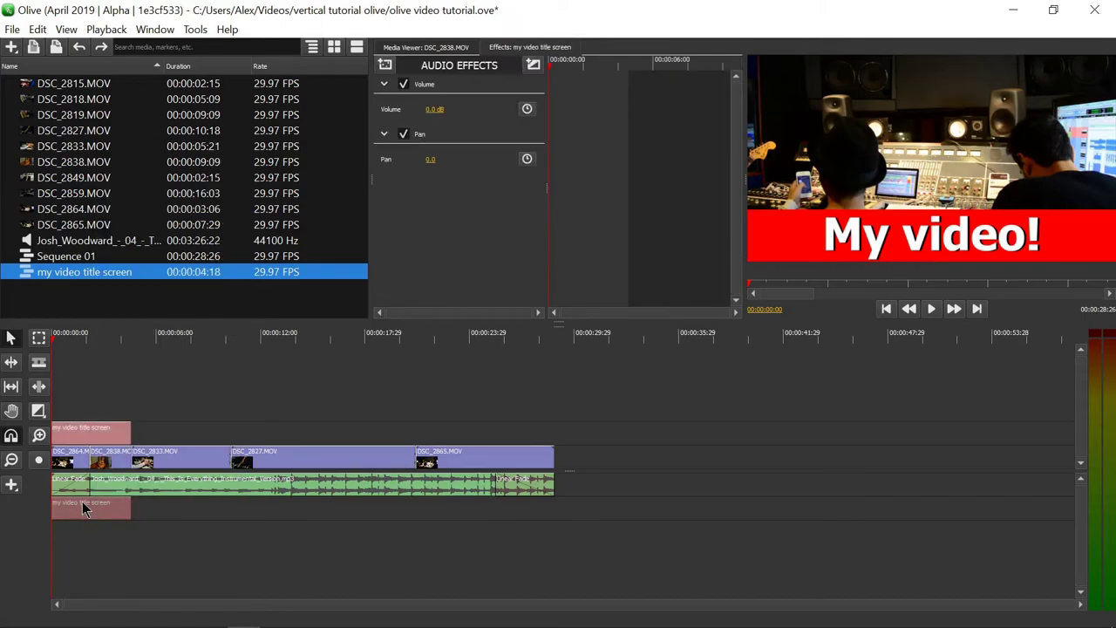
key("Delete")
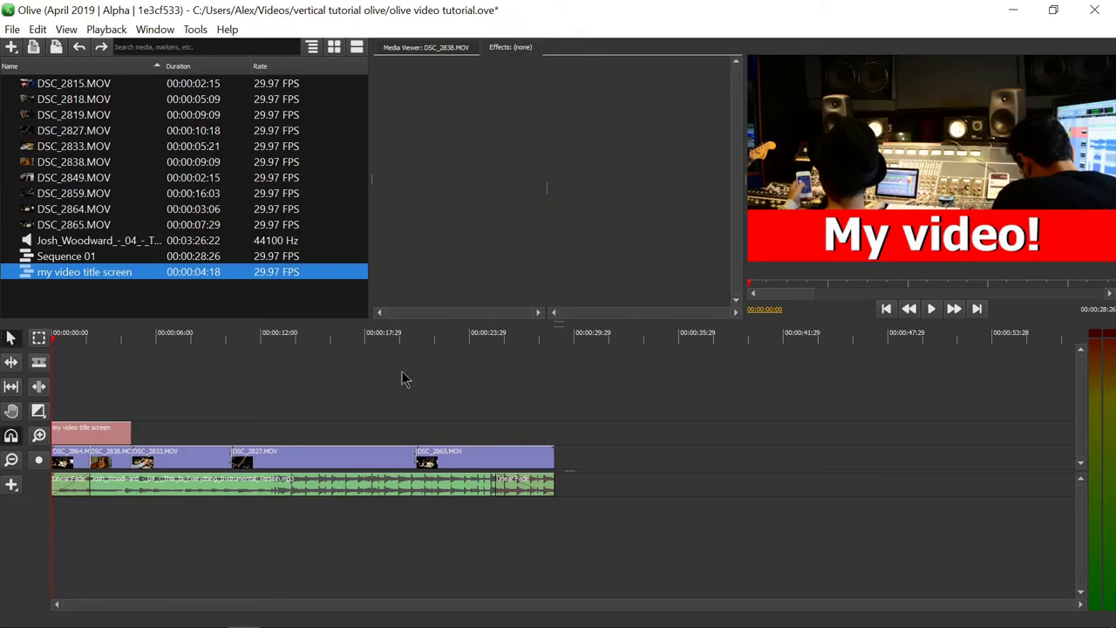
Step: Preview the sequence, then open 'my video title screen' and scrub its Title and Solid Color clips
left_click(931, 308)
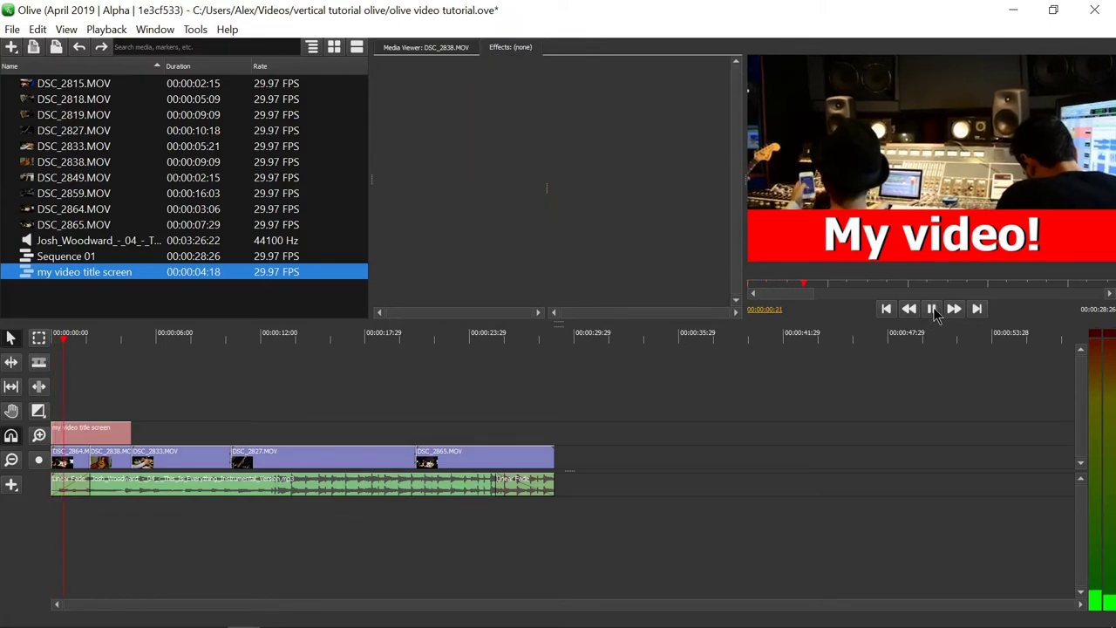
left_click(932, 312)
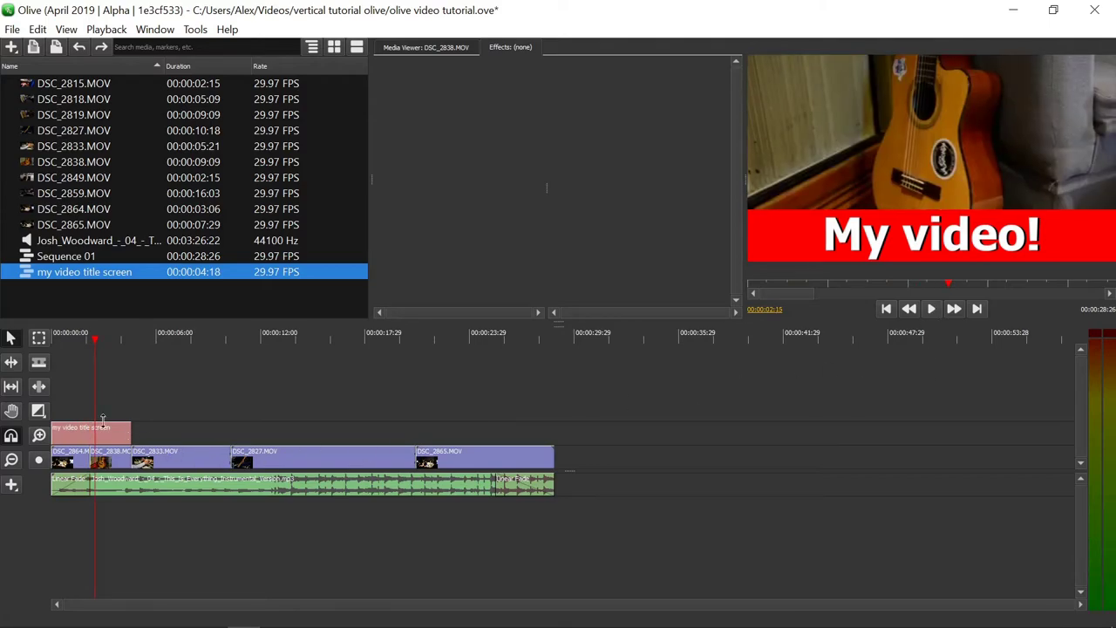
left_click_drag(87, 343, 70, 341)
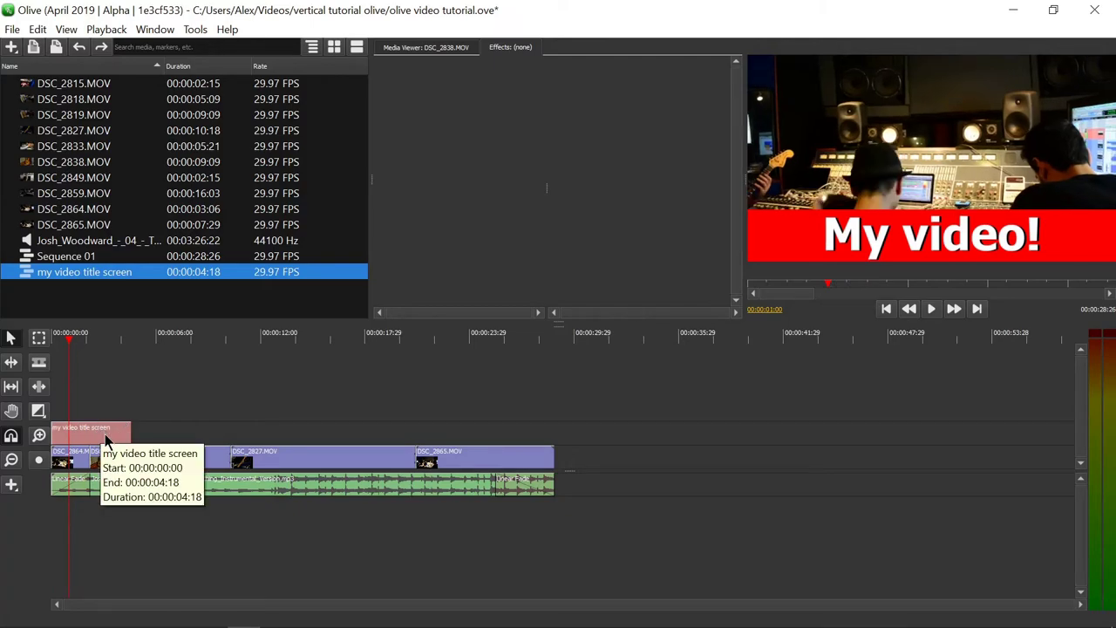
double_click(106, 436)
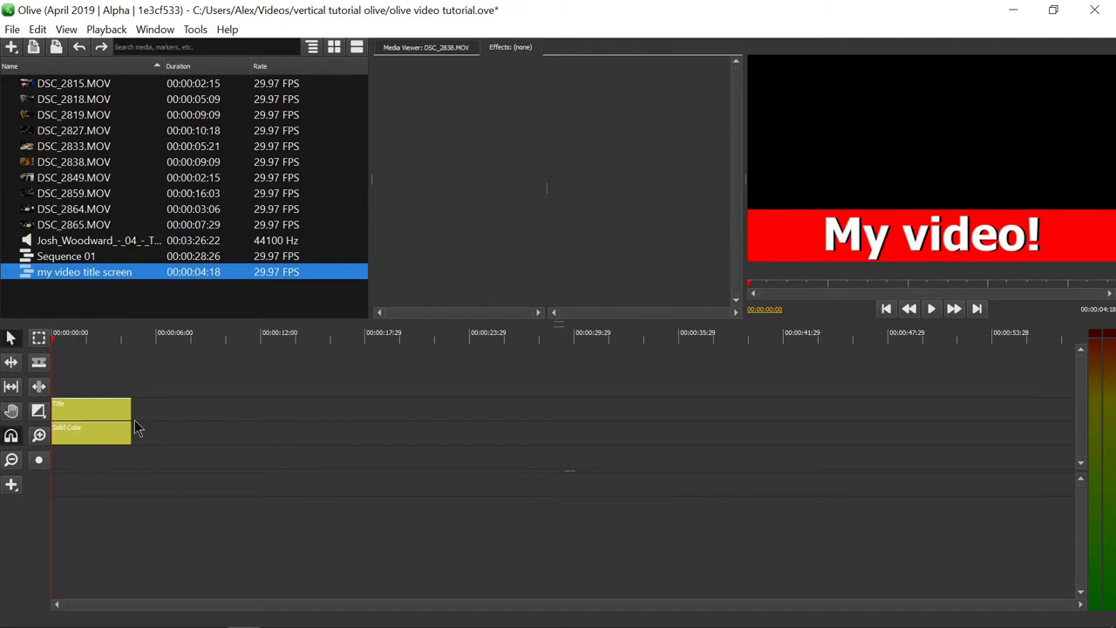
left_click_drag(61, 343, 88, 344)
Step: Return the media panel to list view and reopen Sequence 01 in the timeline
left_click(334, 47)
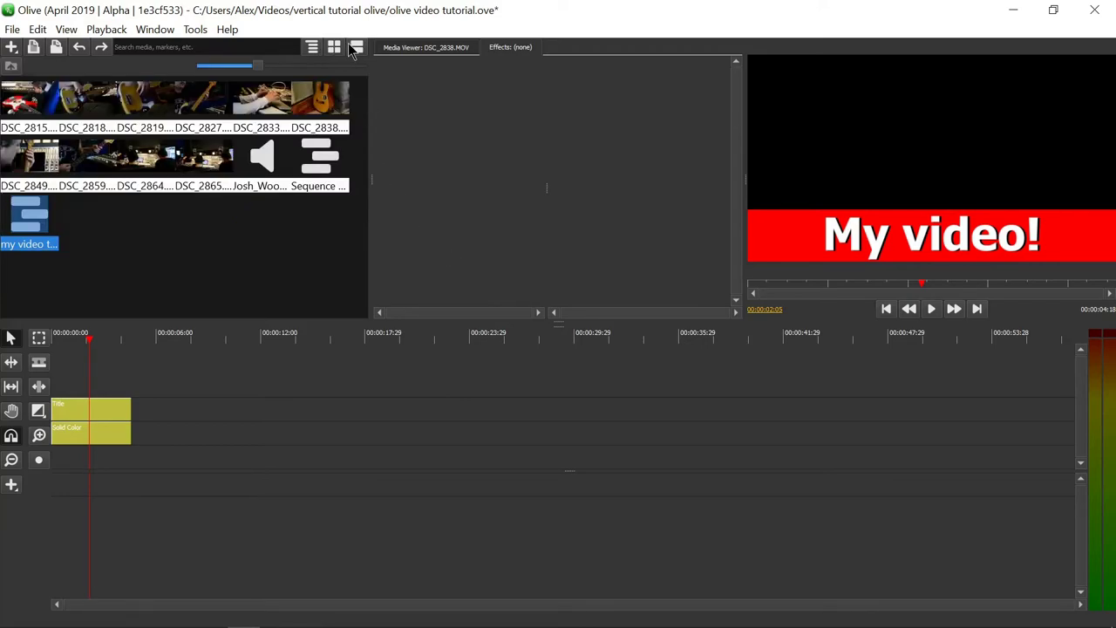
left_click(357, 46)
left_click(336, 43)
left_click(313, 49)
left_click(119, 295)
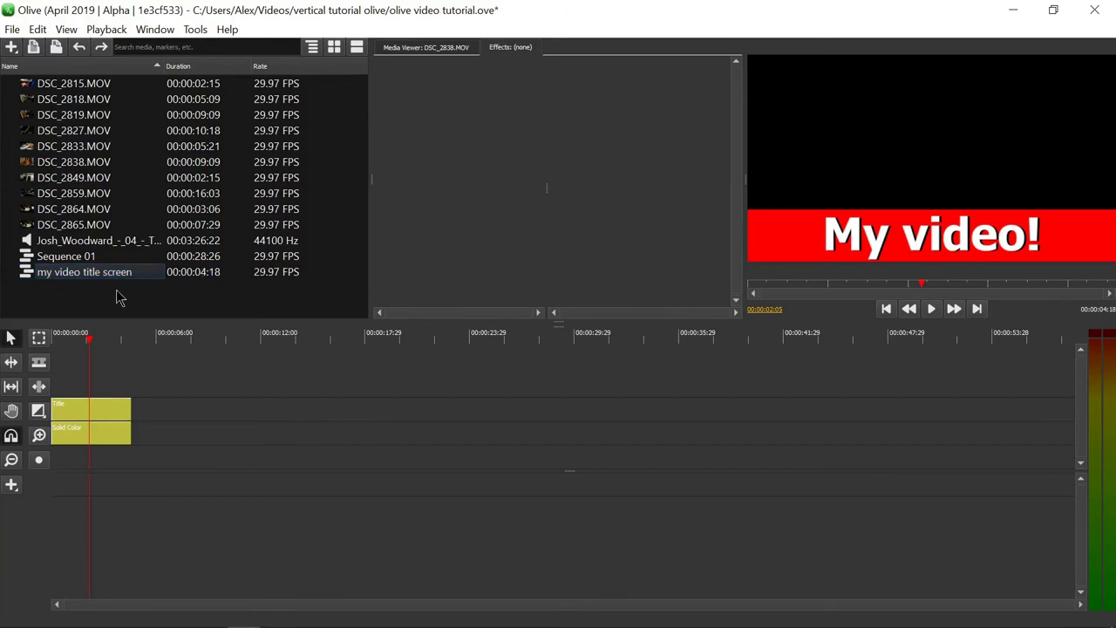
double_click(42, 260)
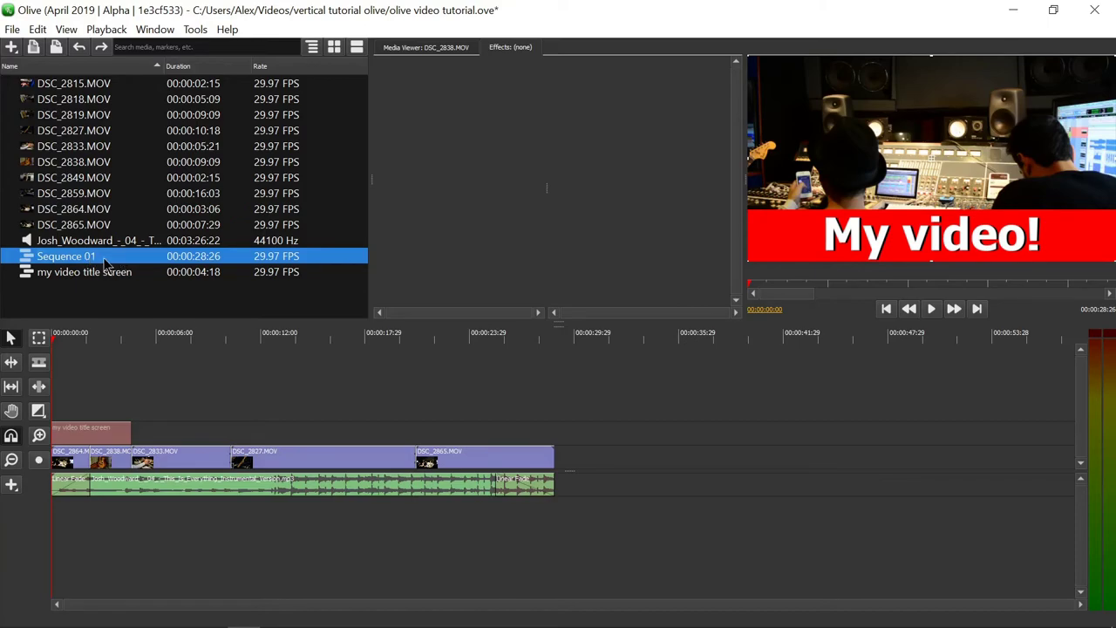
Step: Rename Sequence 01 to 'timeline' in its Properties dialog
right_click(76, 259)
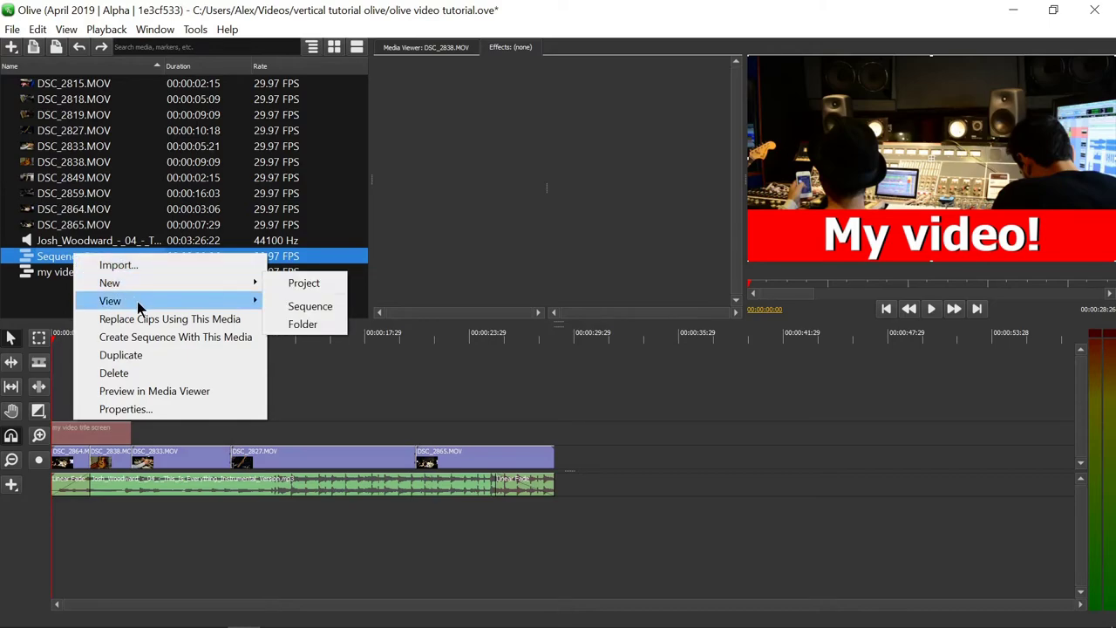
left_click(148, 410)
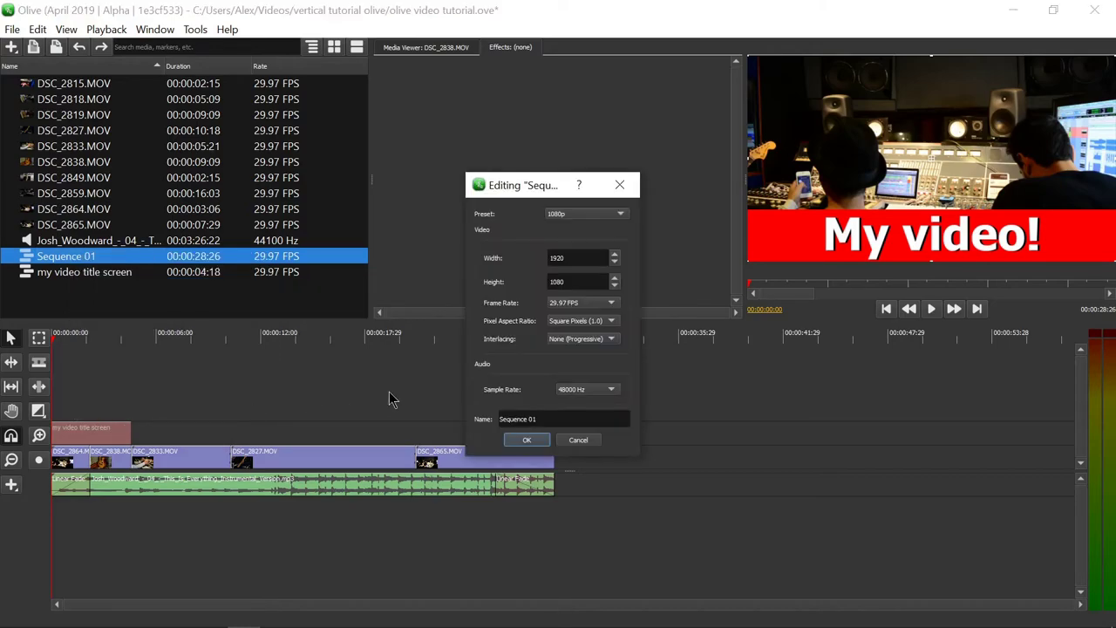
triple_click(547, 418)
double_click(547, 418)
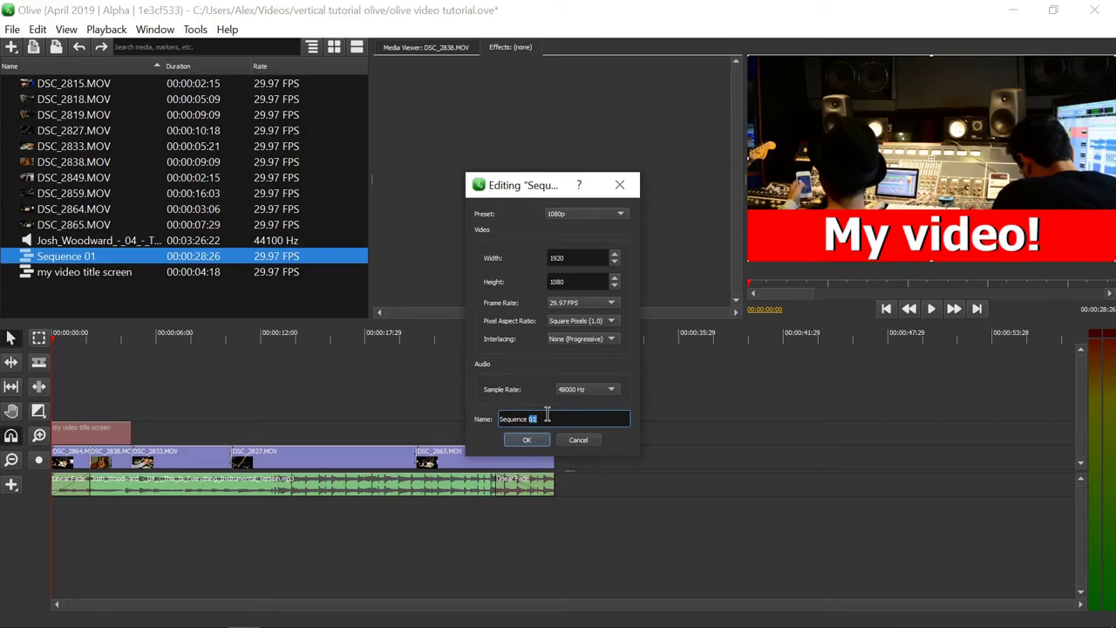
triple_click(547, 418)
type("timeline")
left_click(532, 440)
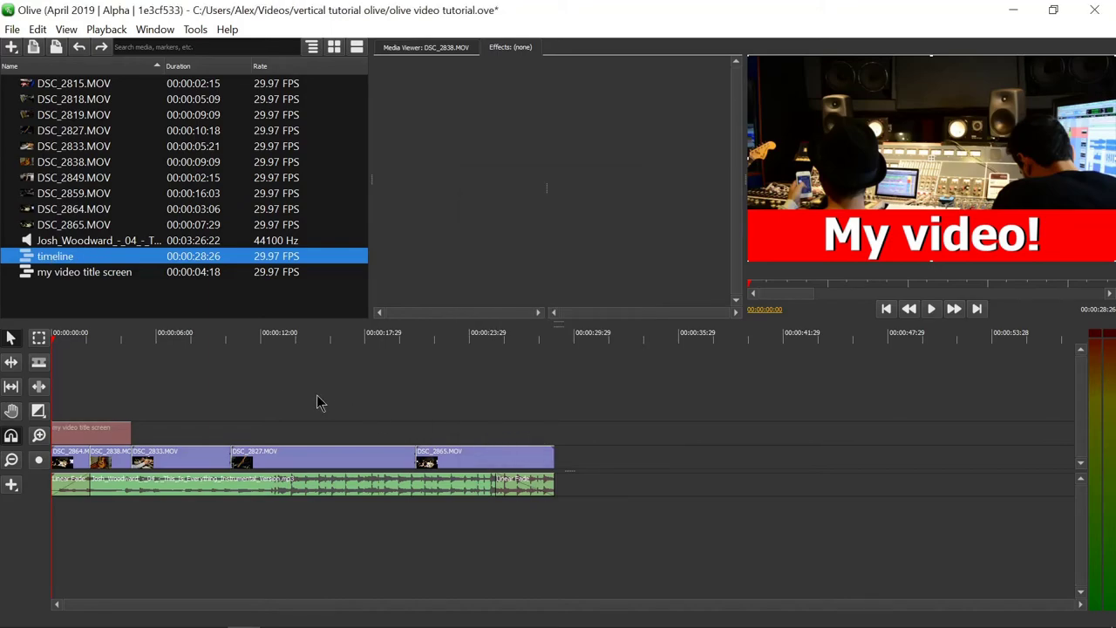
double_click(96, 435)
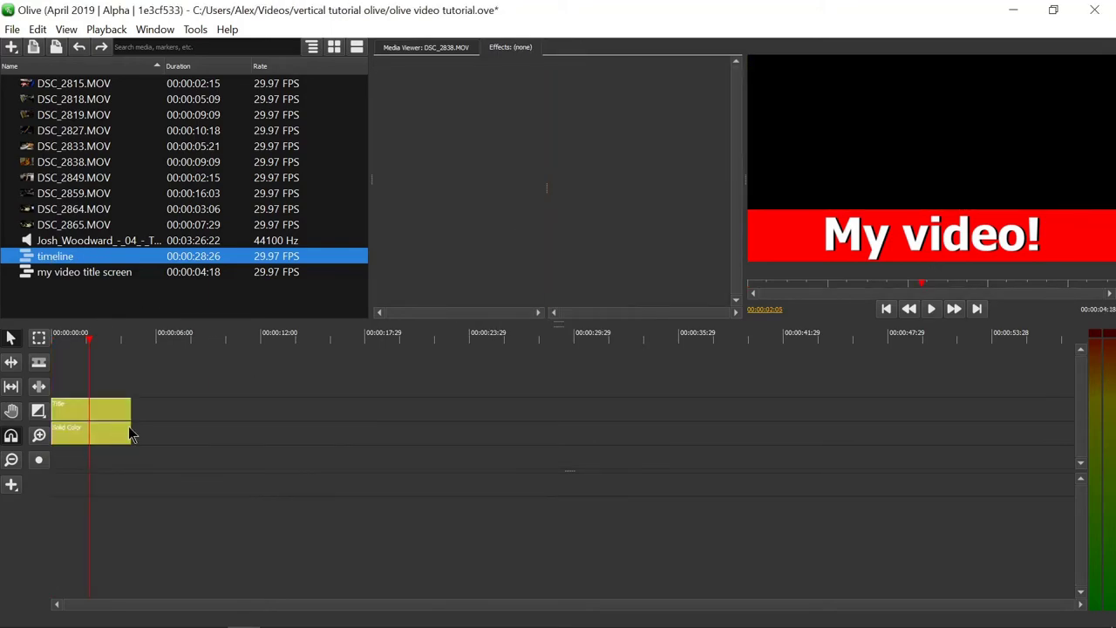
left_click(151, 310)
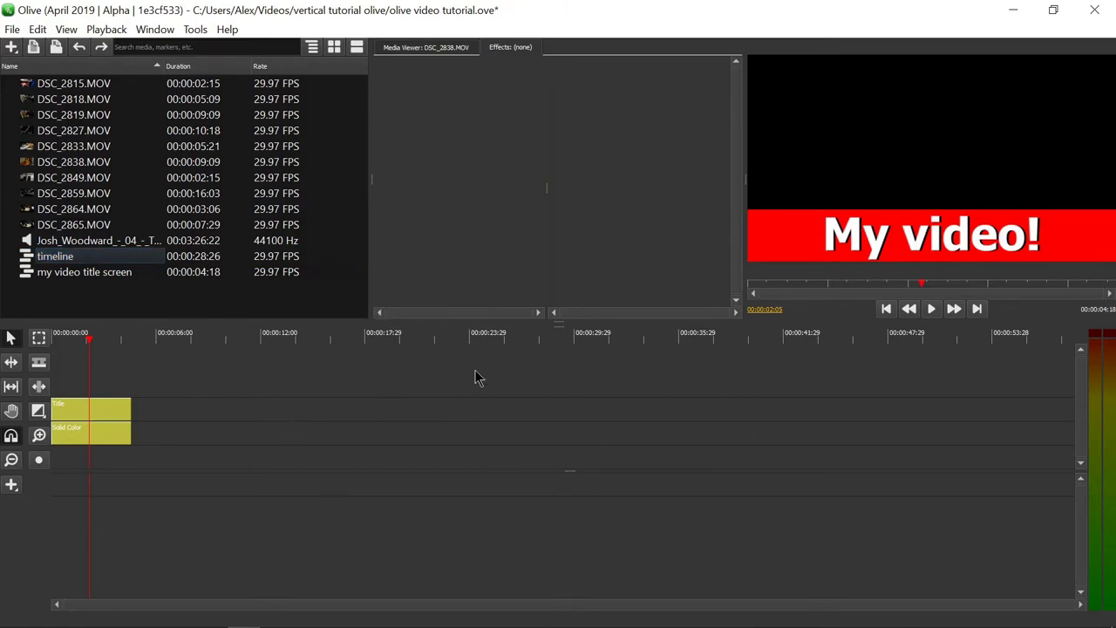
double_click(40, 259)
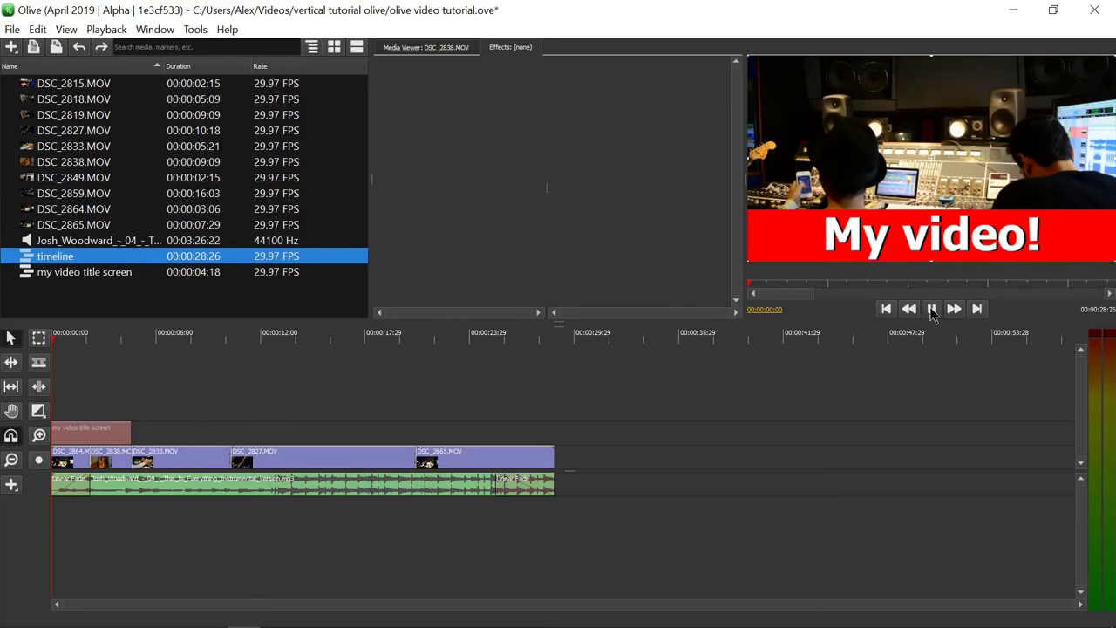
left_click(932, 311)
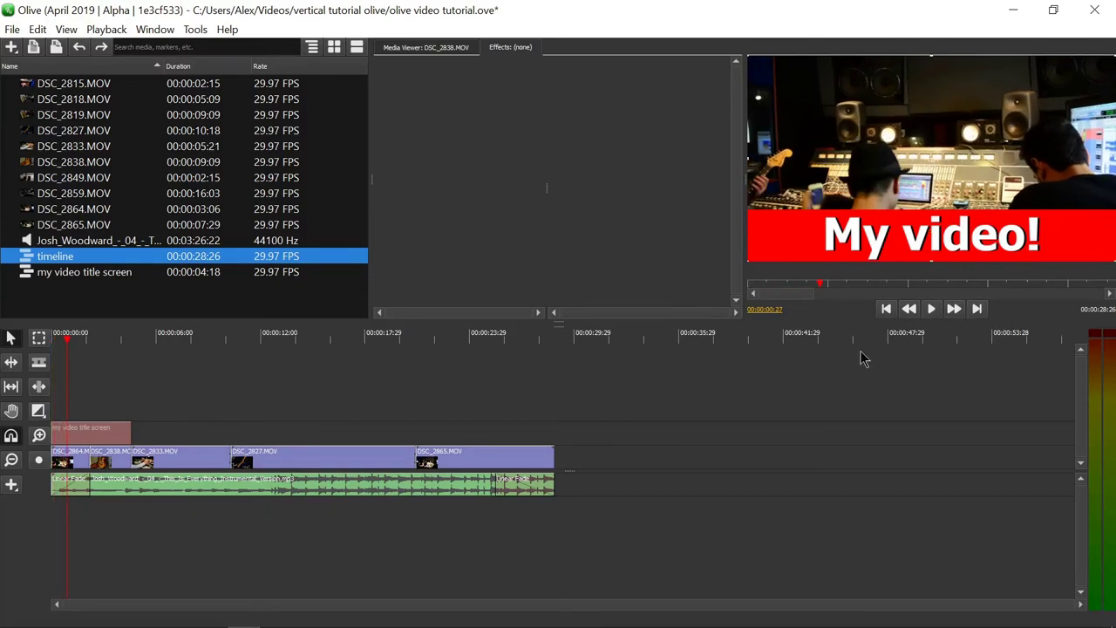
left_click(92, 437)
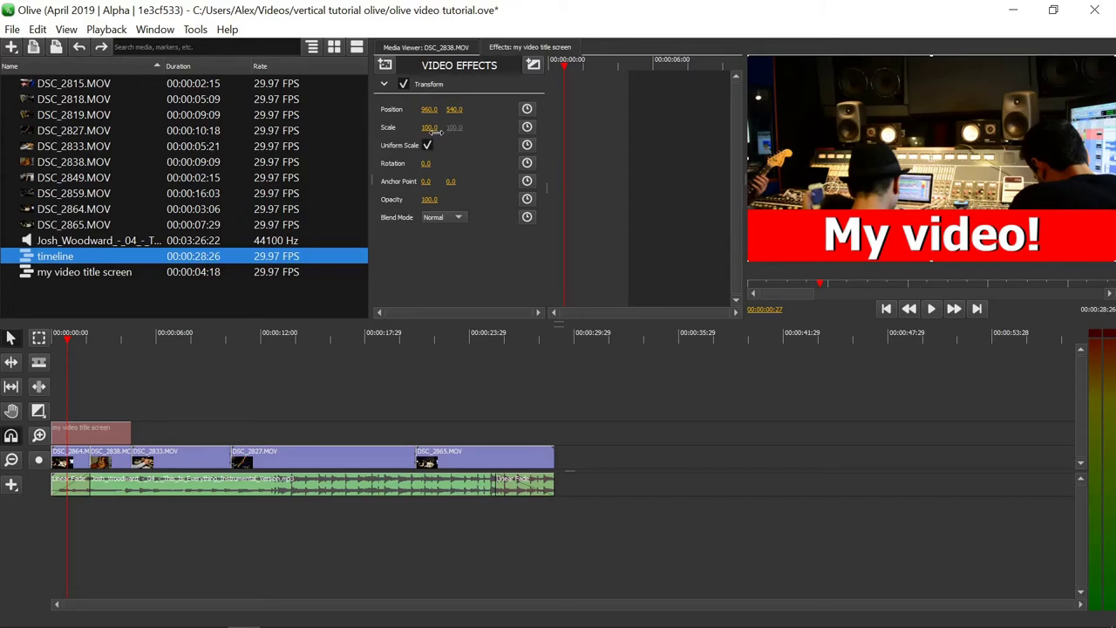
Step: Enable position keyframing on the title clip at the start, discarding a trial scale change
left_click_drag(429, 127, 537, 127)
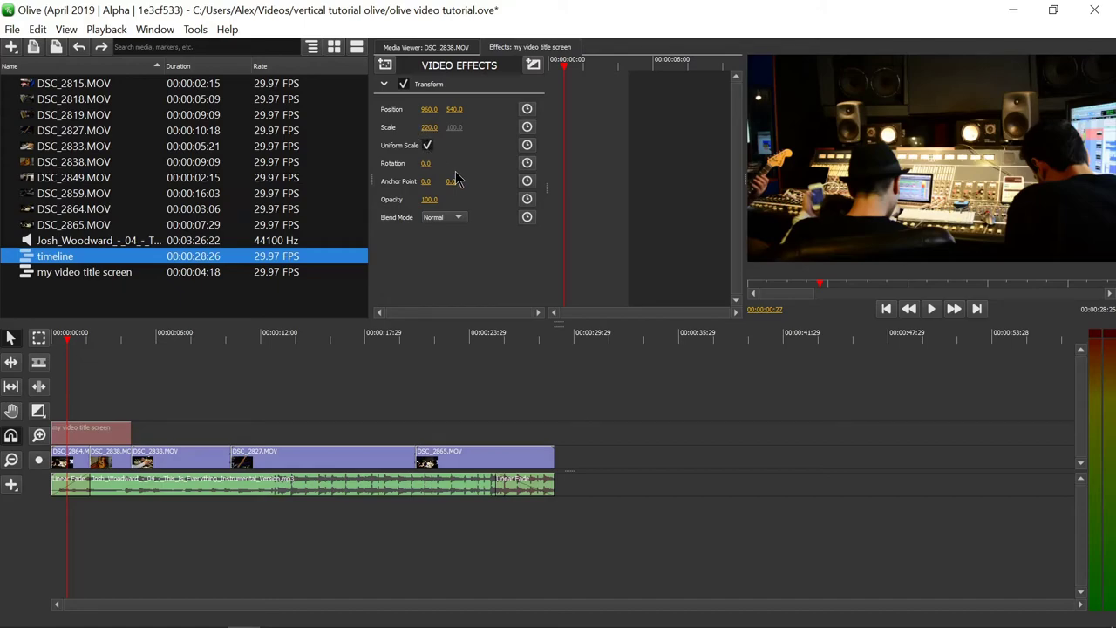
left_click(80, 48)
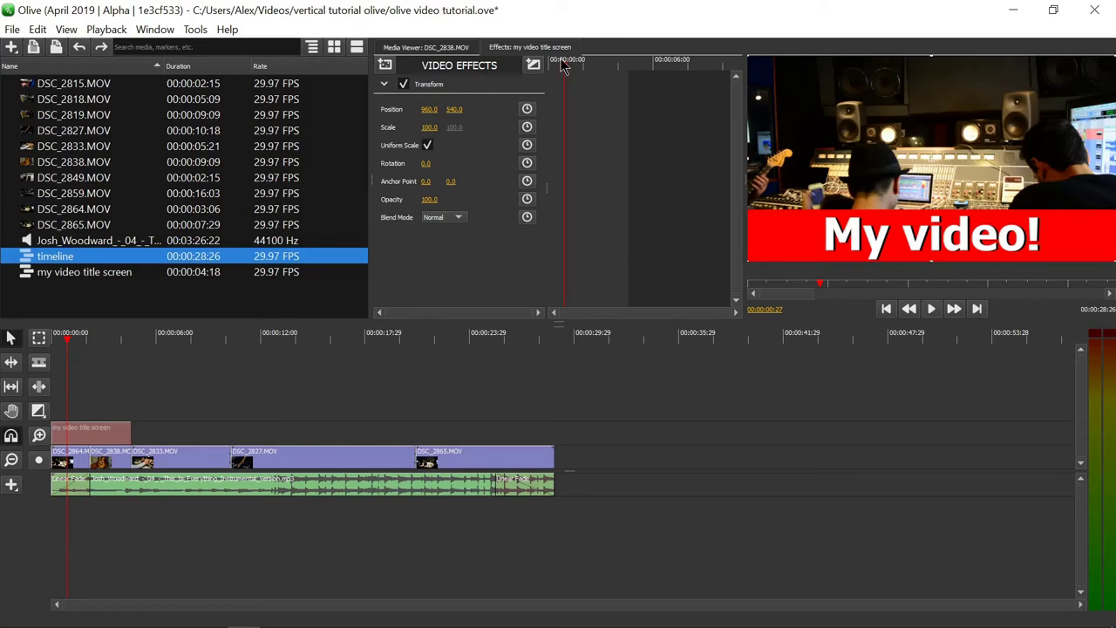
left_click_drag(565, 65, 539, 69)
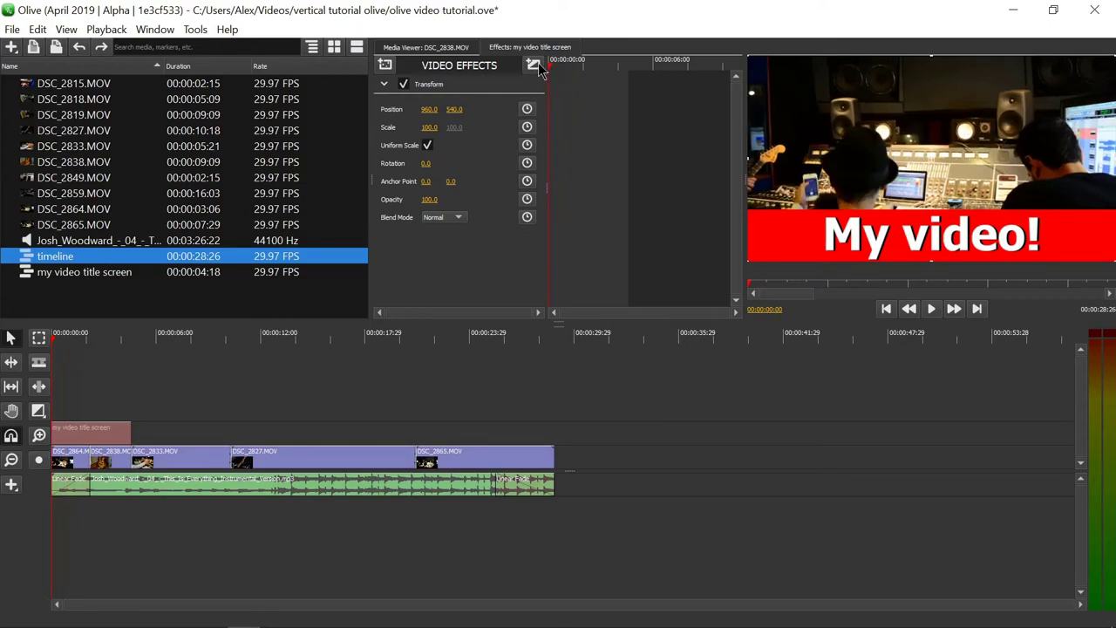
left_click(528, 111)
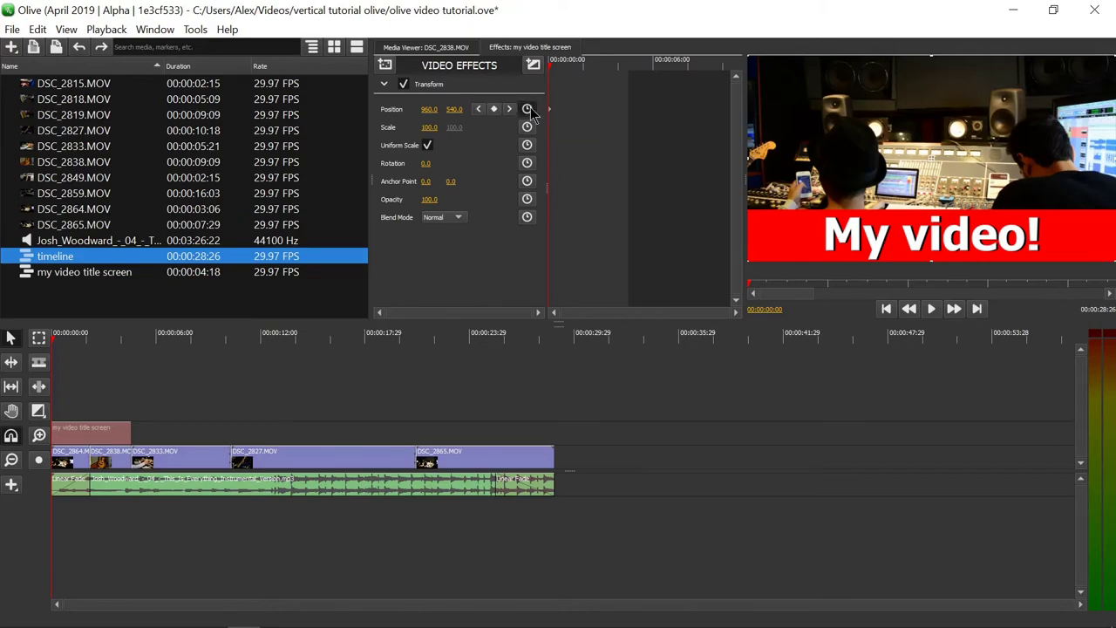
left_click_drag(555, 67, 621, 69)
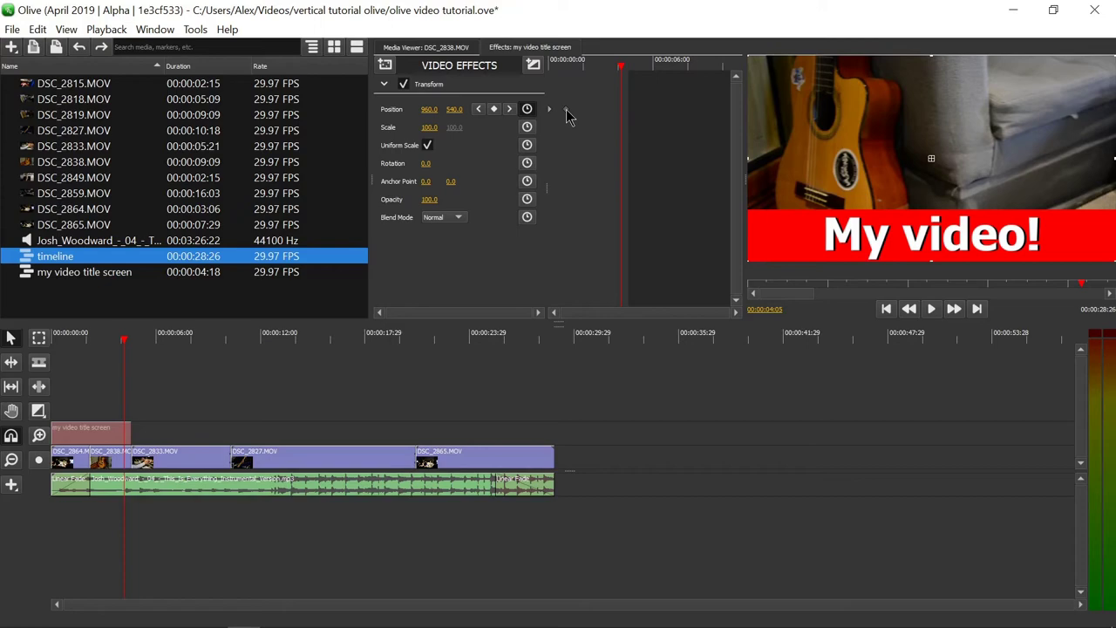
left_click_drag(555, 67, 546, 68)
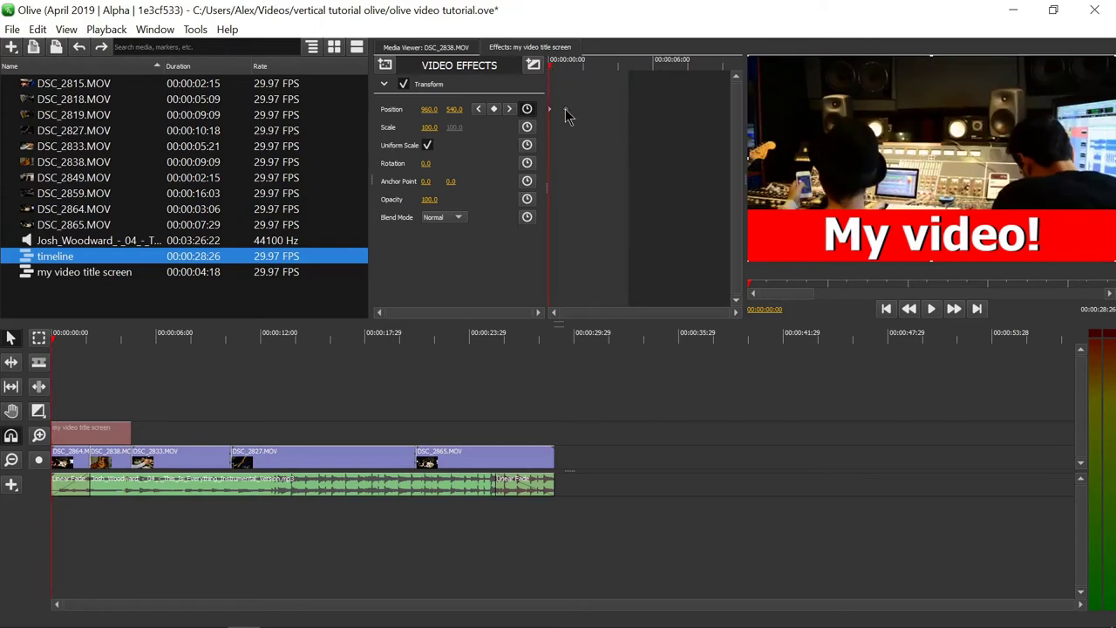
Step: Move the second position keyframe to about 00:00:02:18 and lower the title to Y 684
left_click_drag(566, 111, 593, 110)
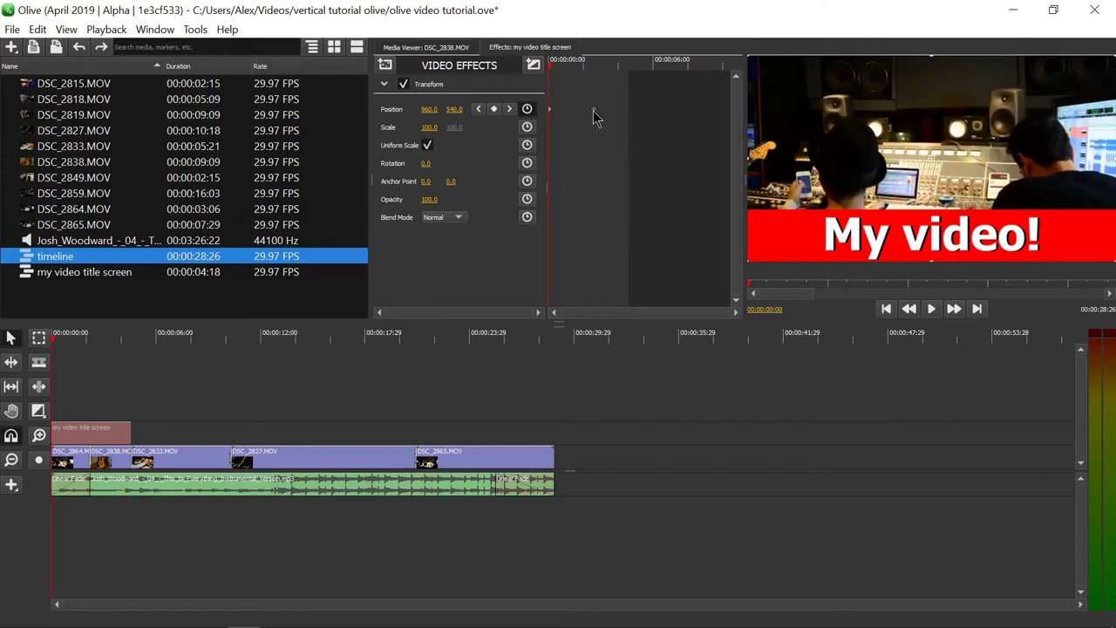
left_click(512, 111)
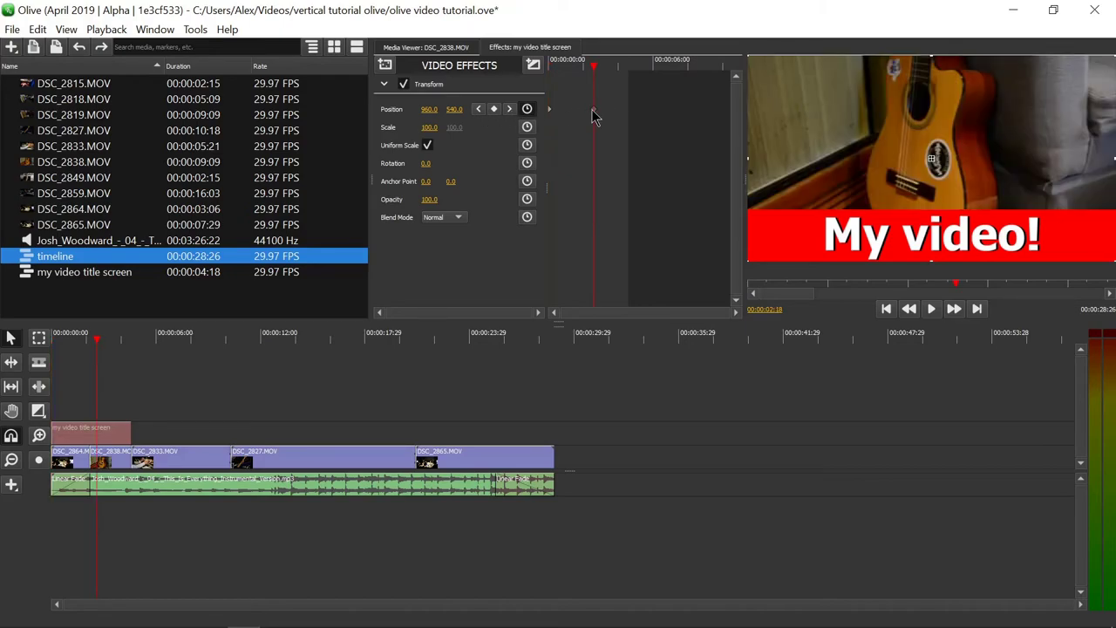
left_click(478, 109)
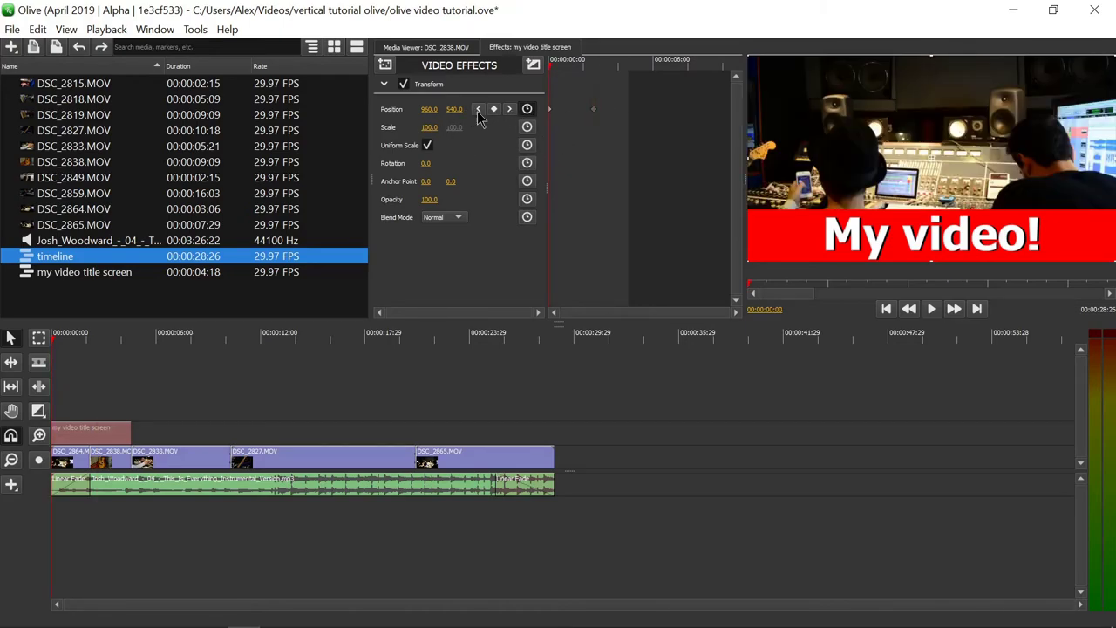
left_click(510, 109)
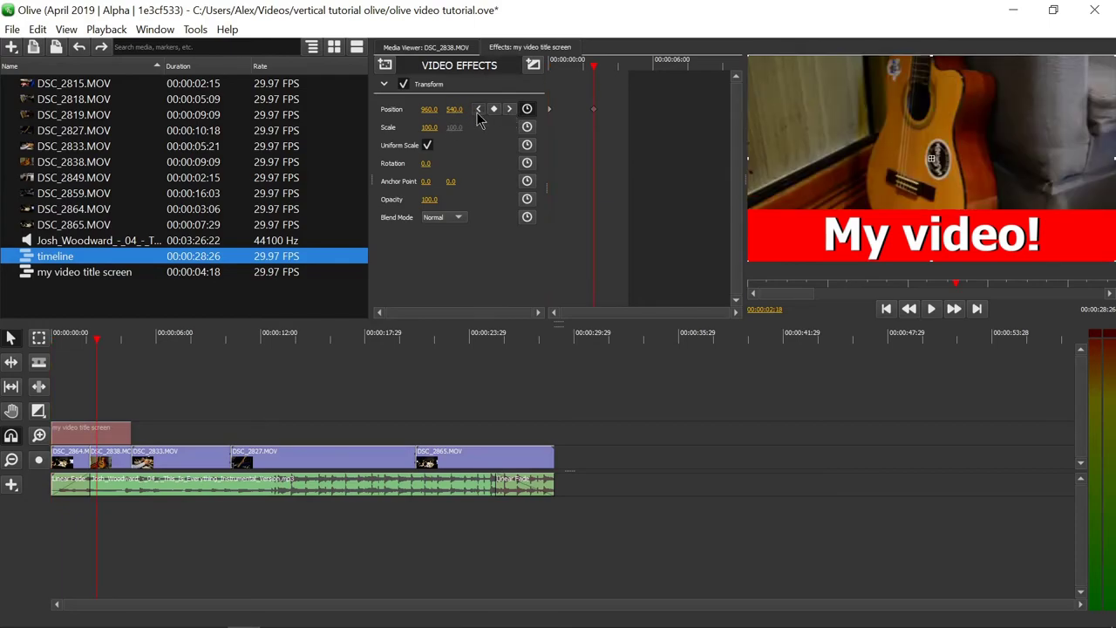
left_click(478, 109)
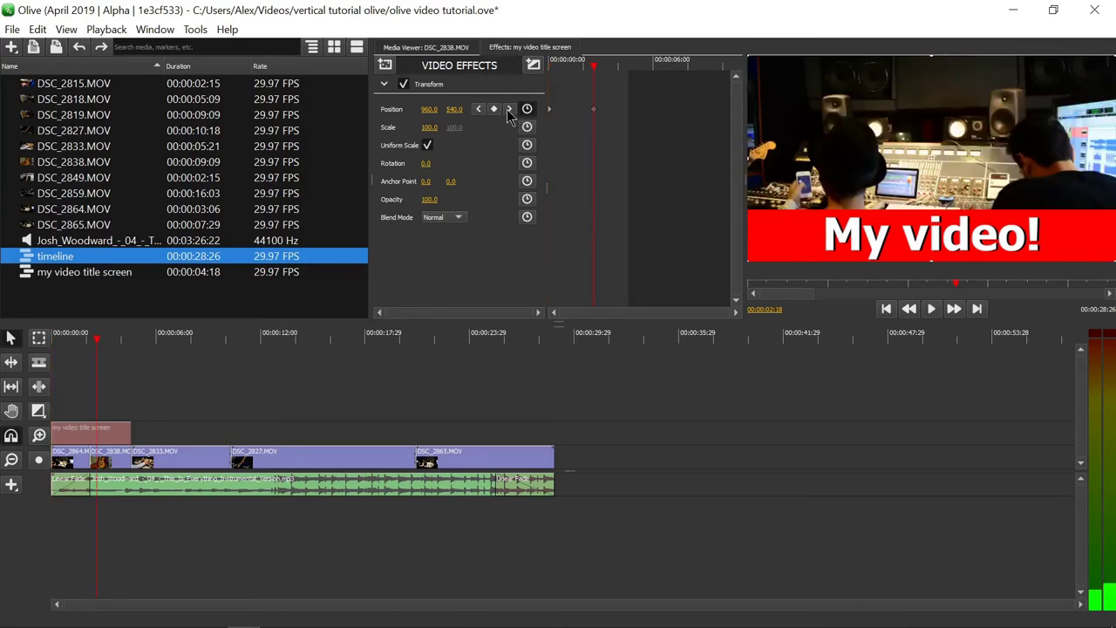
left_click(510, 109)
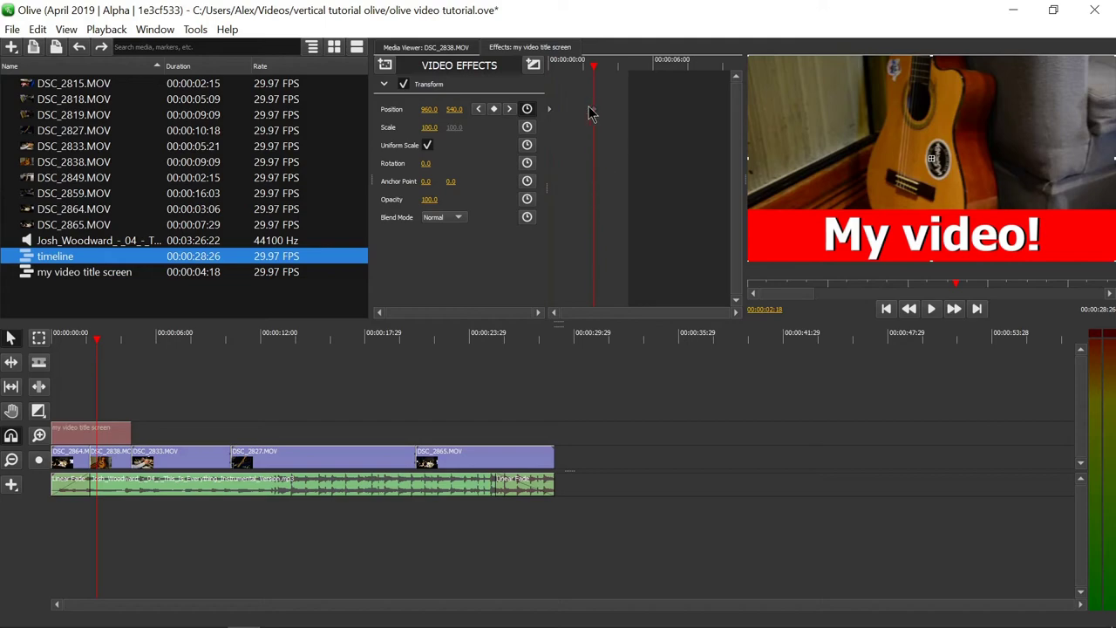
left_click_drag(455, 109, 475, 109)
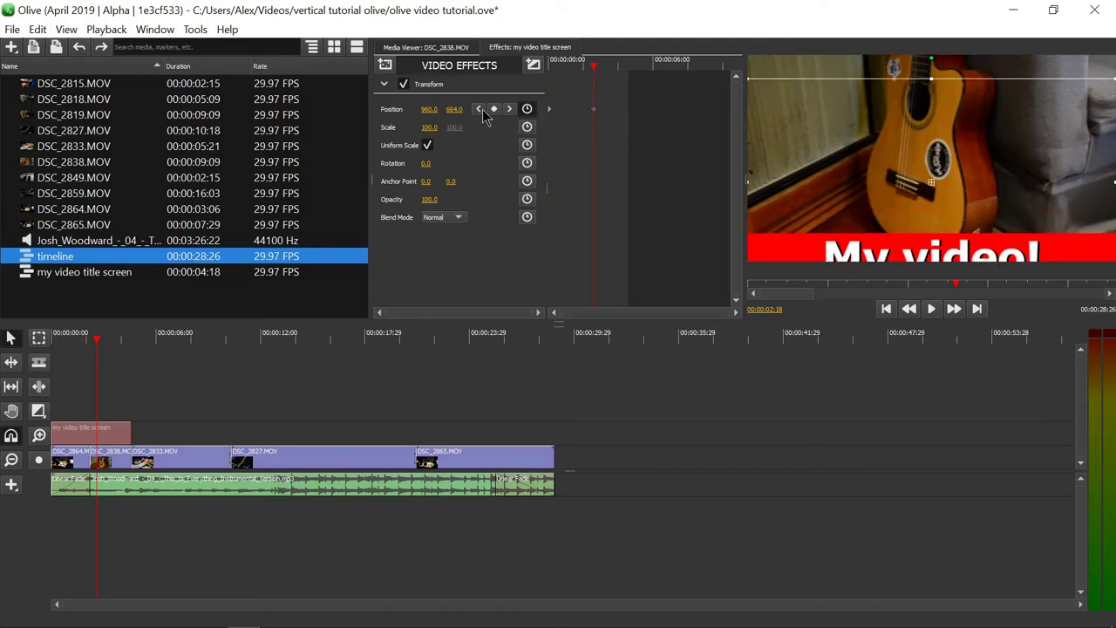
left_click(478, 109)
left_click_drag(556, 71, 598, 77)
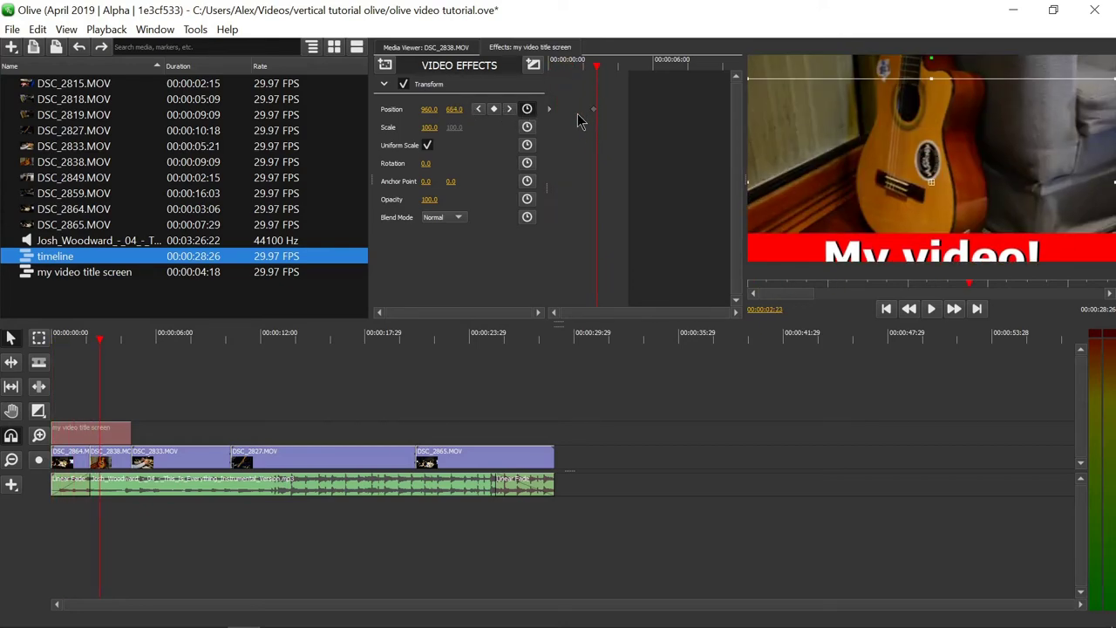
Step: Undo the Y change and set Position Y to 846 at the first keyframe
left_click(78, 47)
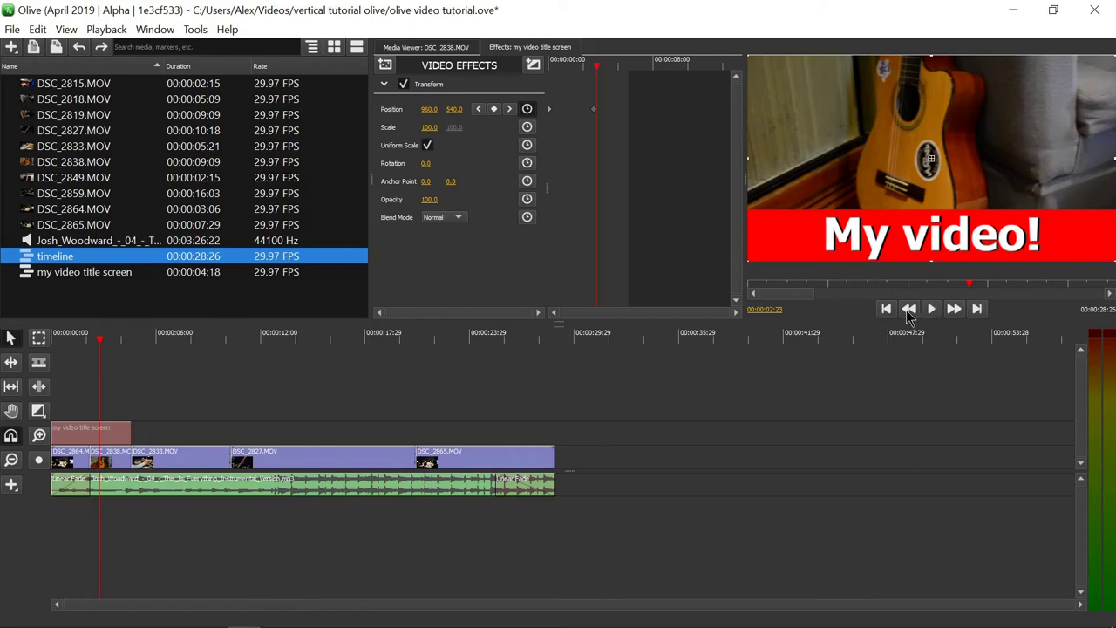
left_click(477, 110)
left_click(477, 110)
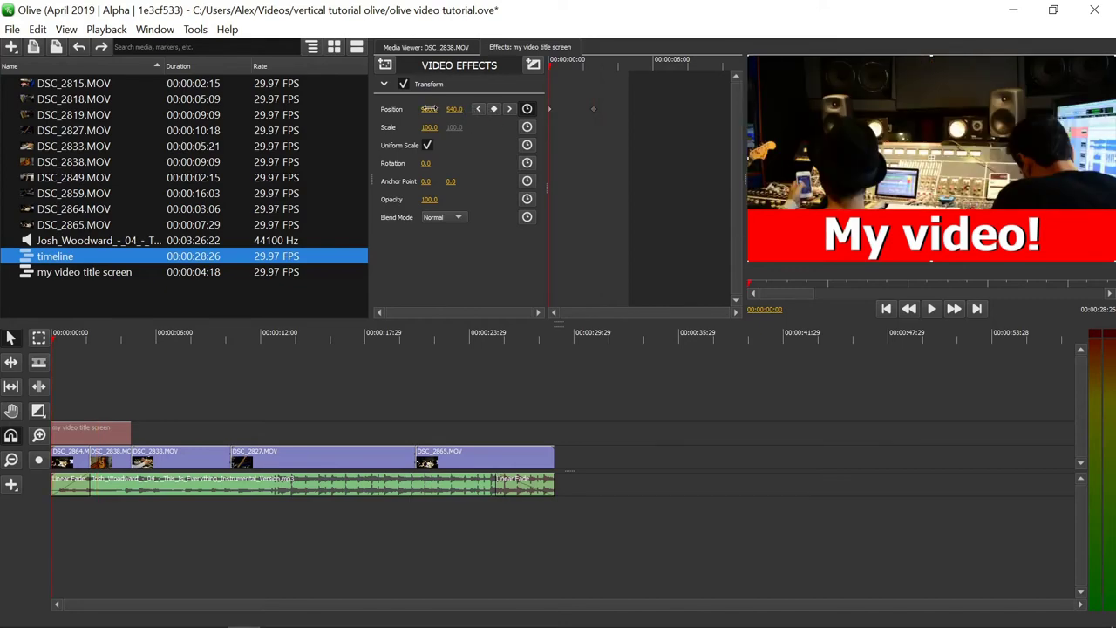
left_click_drag(453, 109, 515, 109)
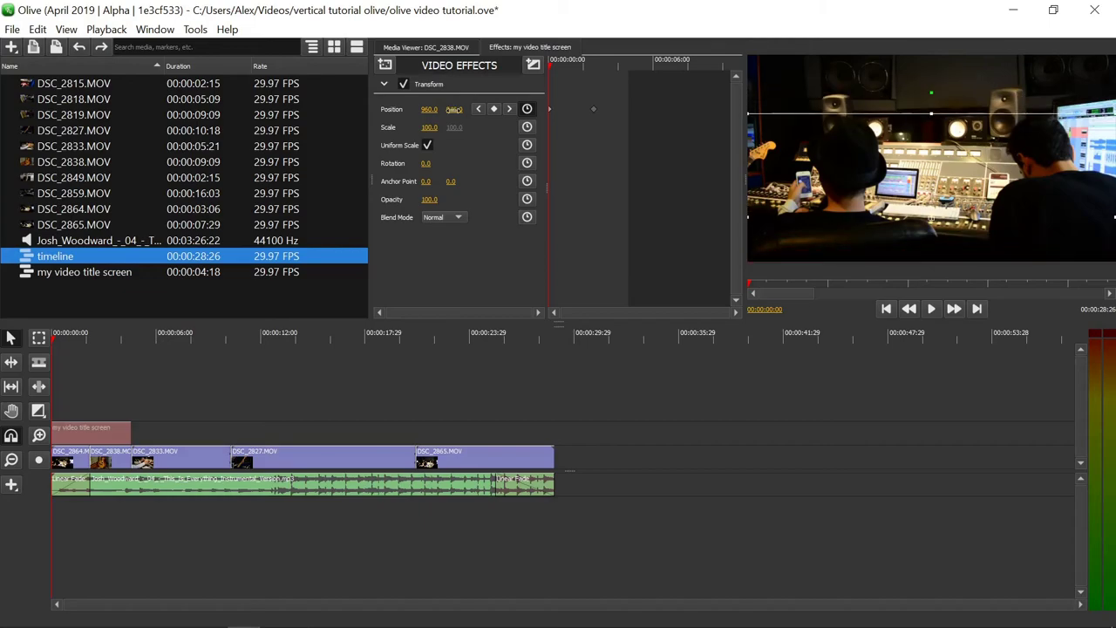
Step: Keep Y at 540 on the second keyframe, move it earlier, and play from the start
left_click(510, 109)
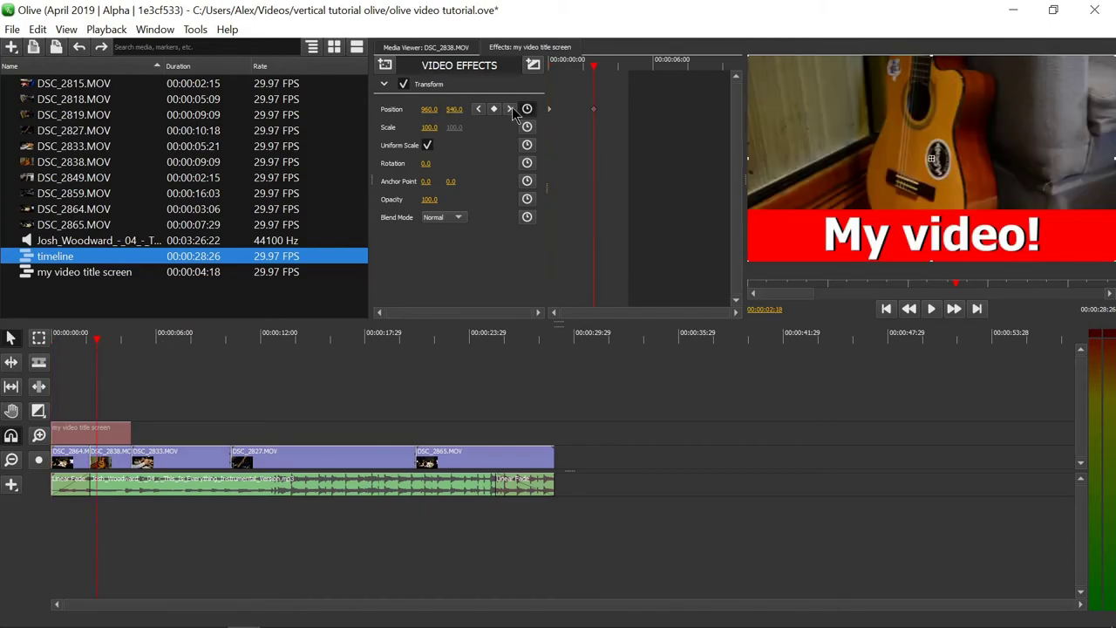
left_click(456, 110)
left_click(596, 349)
left_click_drag(593, 112, 562, 126)
left_click_drag(566, 66, 531, 73)
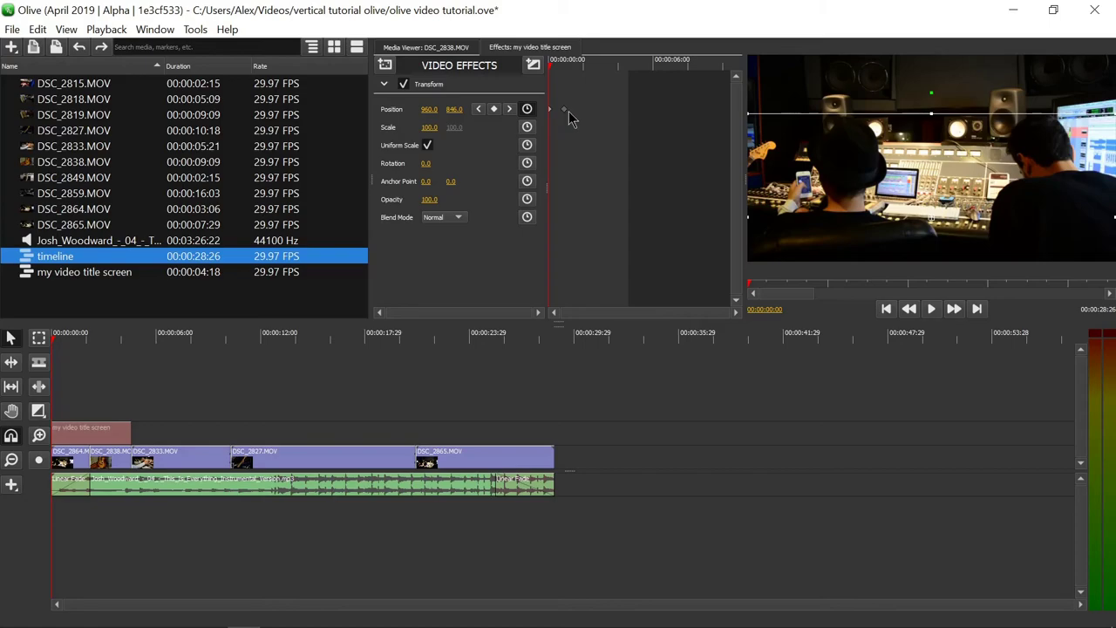
left_click(932, 314)
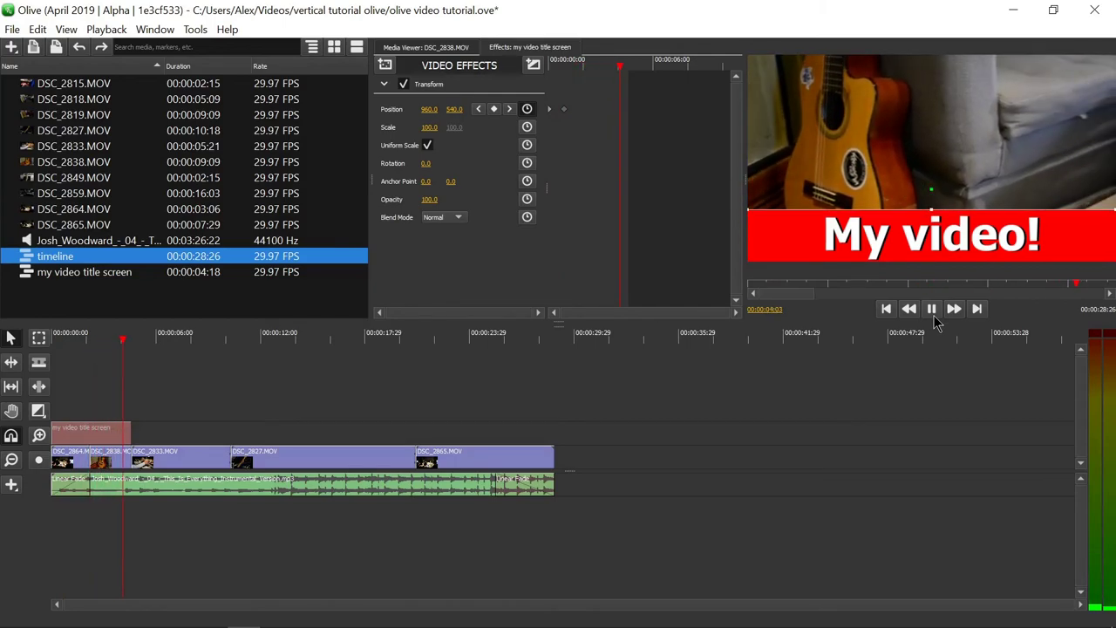
Step: Stop playback and add Position keyframes at 00:00:03:09 and 00:00:04:05
left_click(933, 316)
left_click_drag(623, 70, 606, 70)
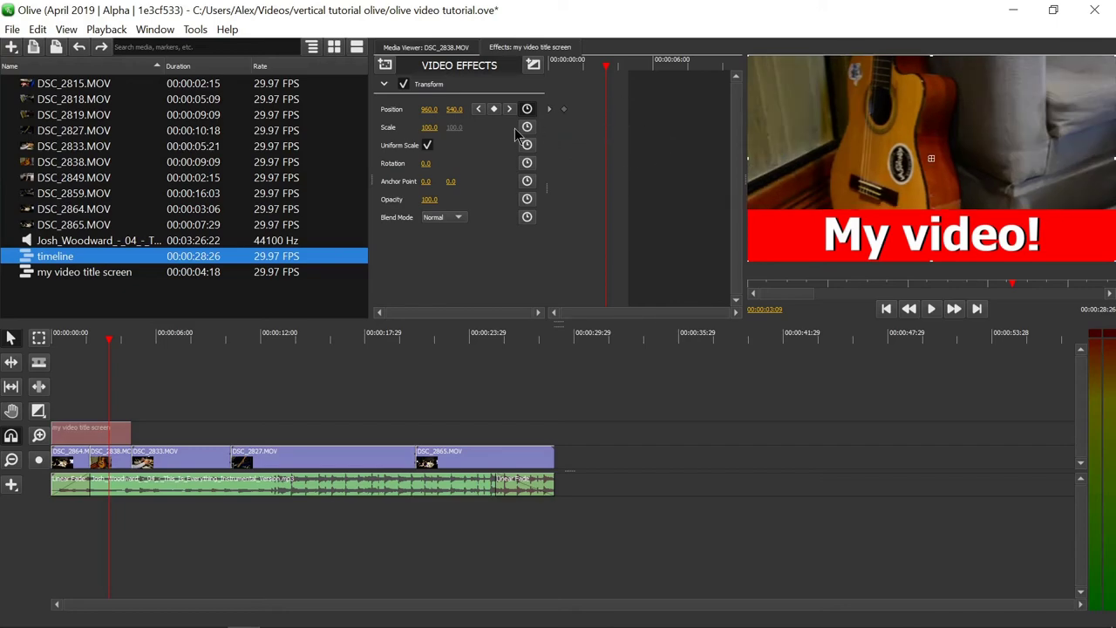
left_click(494, 109)
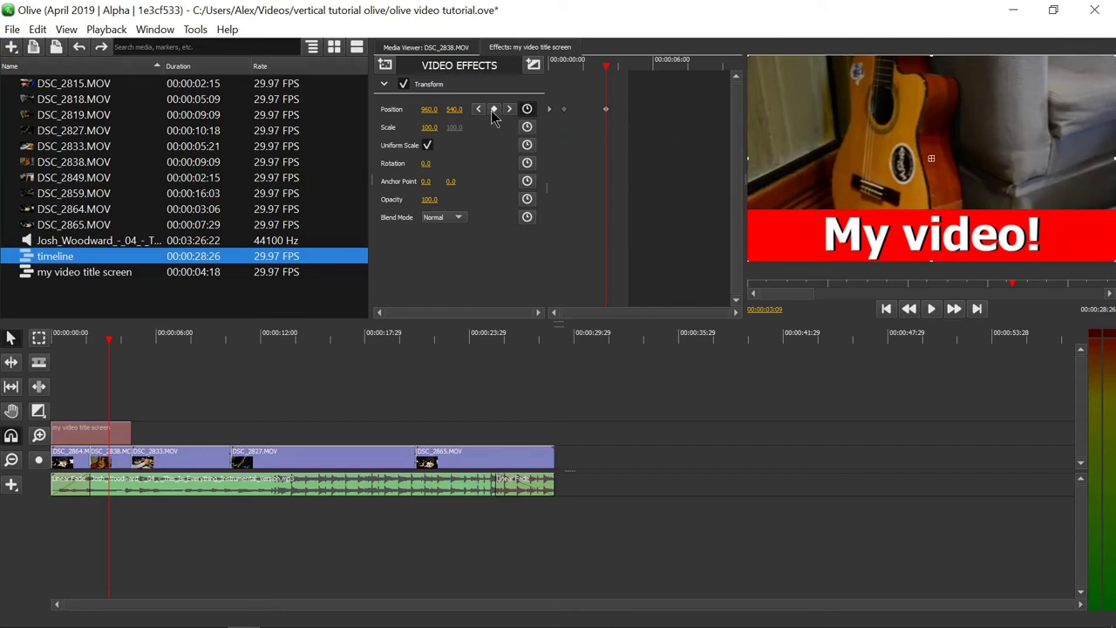
left_click_drag(610, 70, 621, 70)
left_click(494, 109)
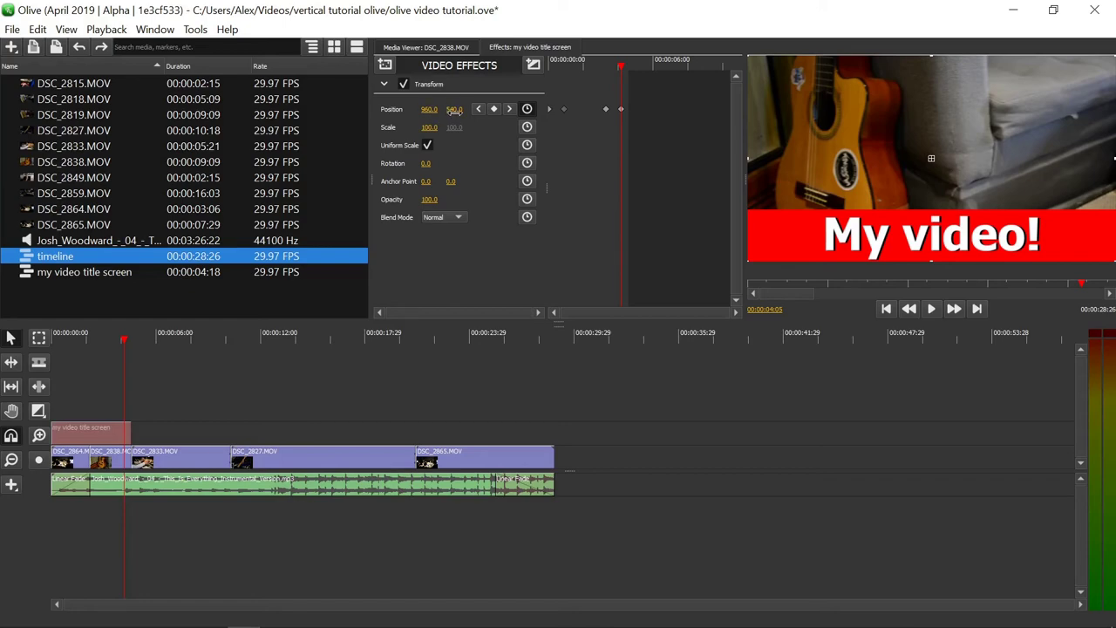
Step: Set the last keyframe's Y to about 833 and play the slide-out from the start
left_click_drag(454, 111, 567, 111)
key("Home")
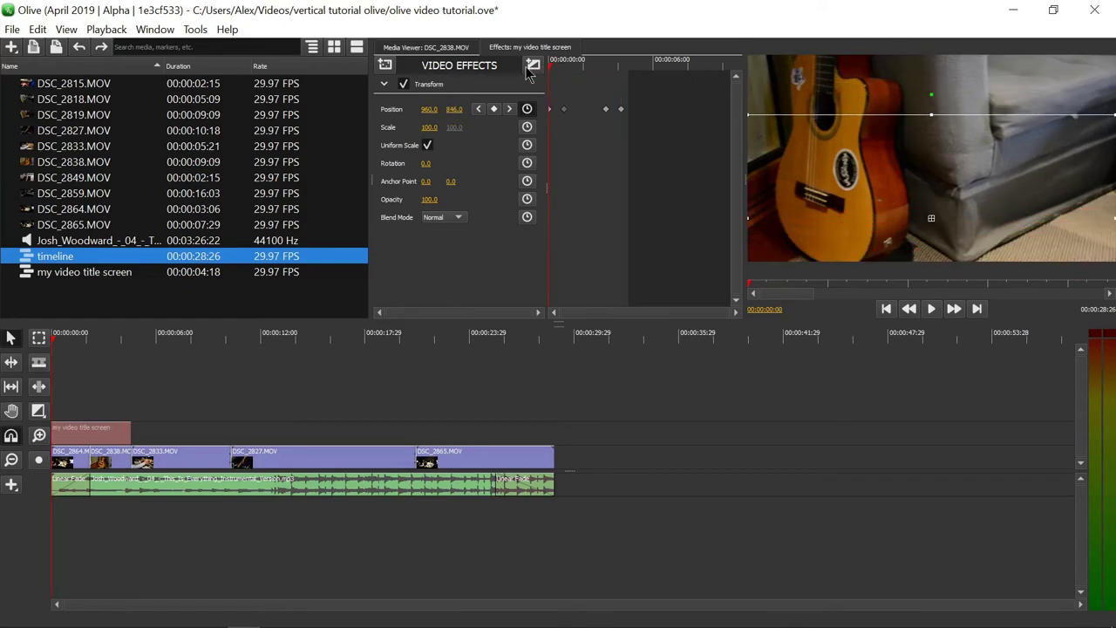
left_click(930, 309)
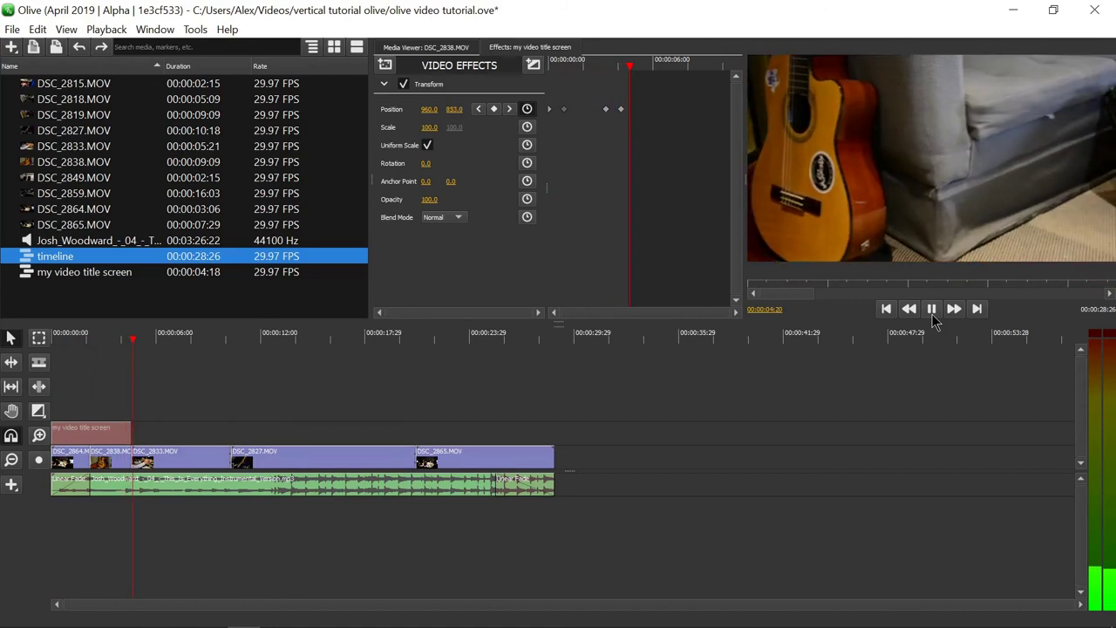
Step: Stop playback, move the playhead to 00:00:03:04, and select the music clip to show its Audio Effects
left_click(933, 313)
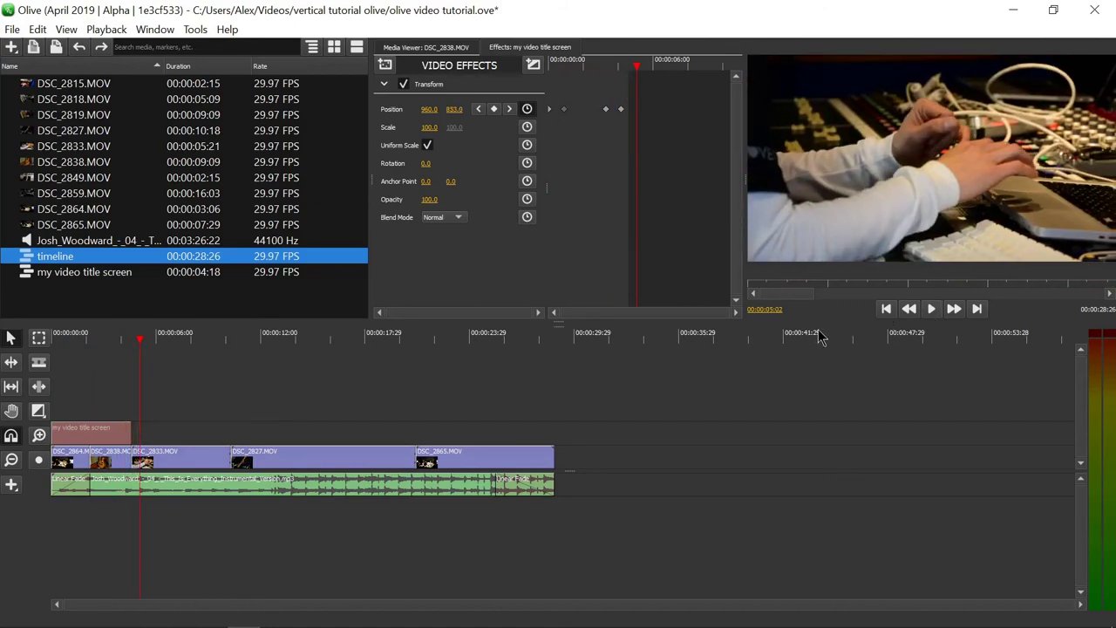
left_click(107, 342)
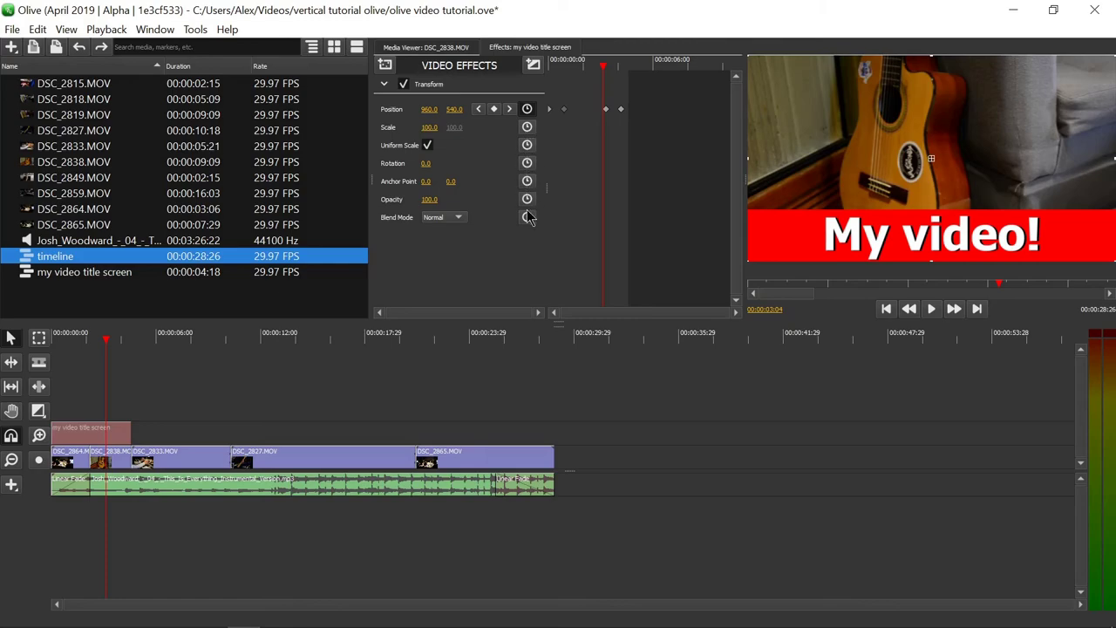
left_click(279, 491)
left_click(316, 342)
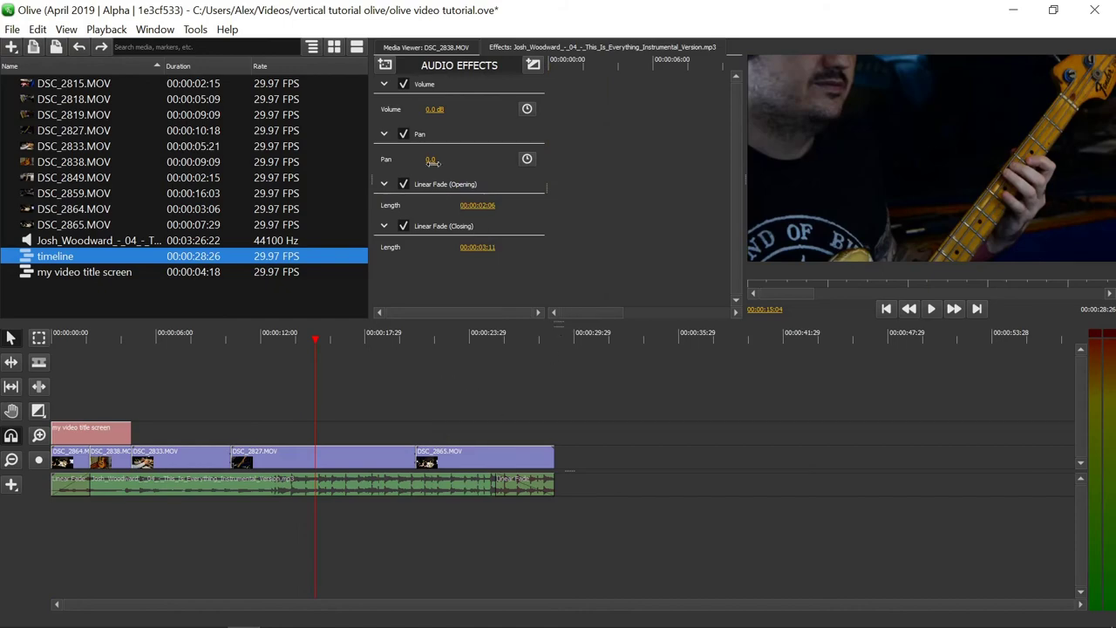
Step: Try Volume keyframes, then disable keyframing and delete them, leaving Volume at 3.4 dB
left_click(527, 109)
left_click(580, 63)
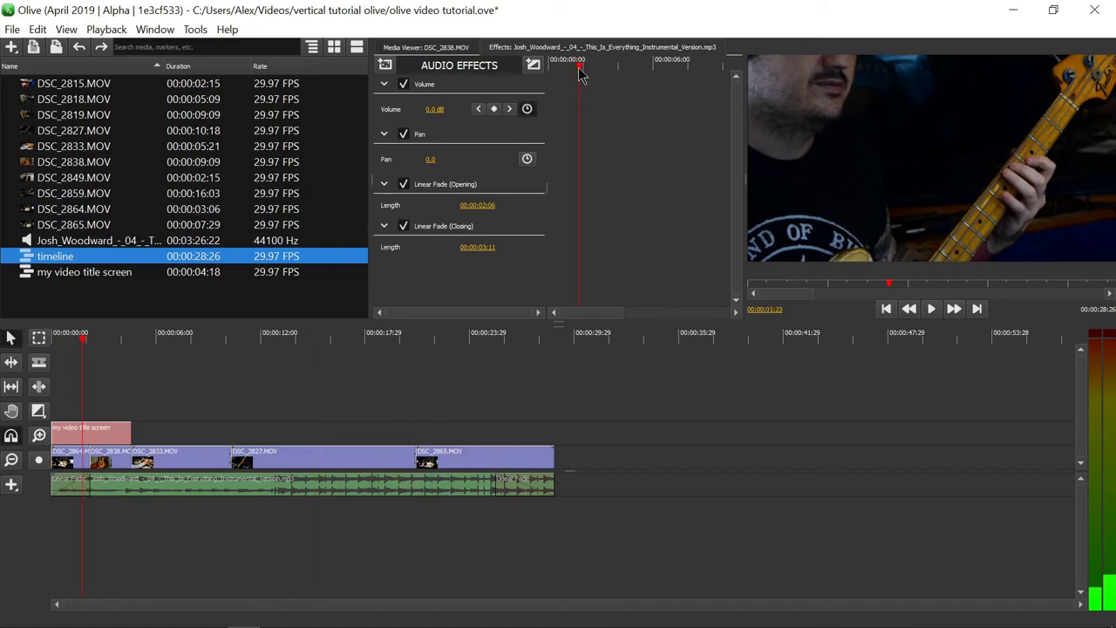
scroll(676, 236, "down", 3)
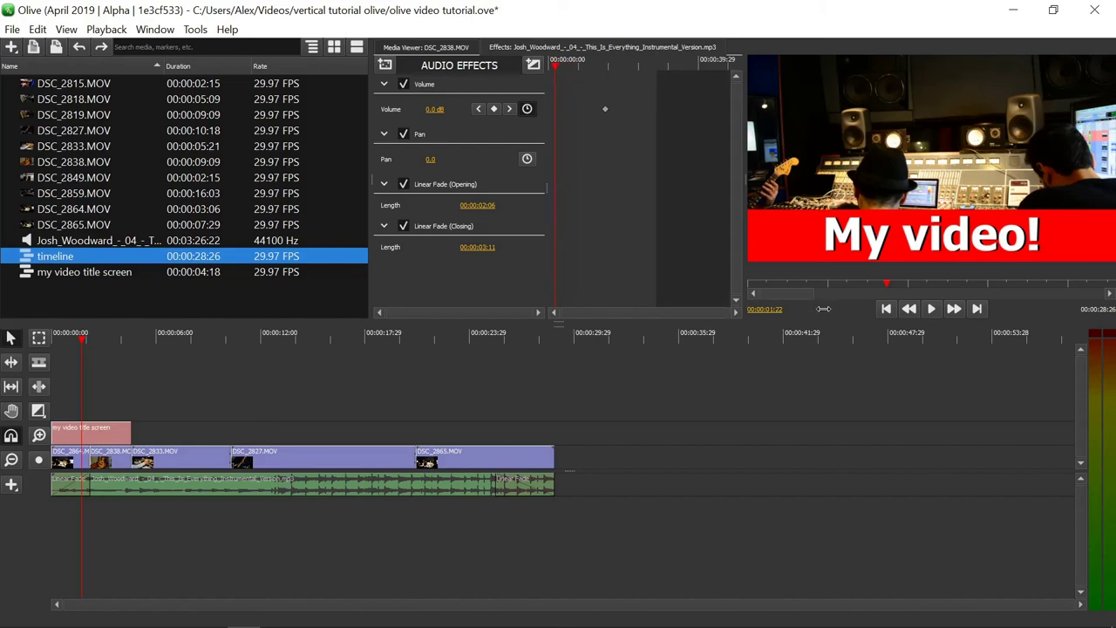
left_click(497, 111)
left_click_drag(438, 109, 529, 122)
left_click(510, 109)
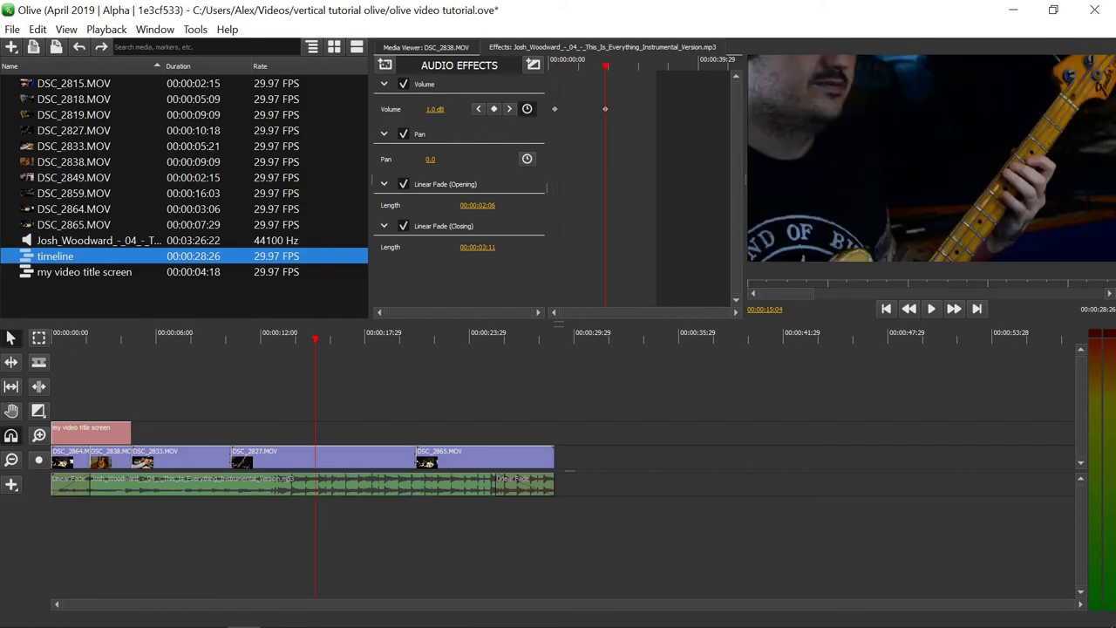
left_click_drag(552, 66, 566, 68)
left_click(583, 74)
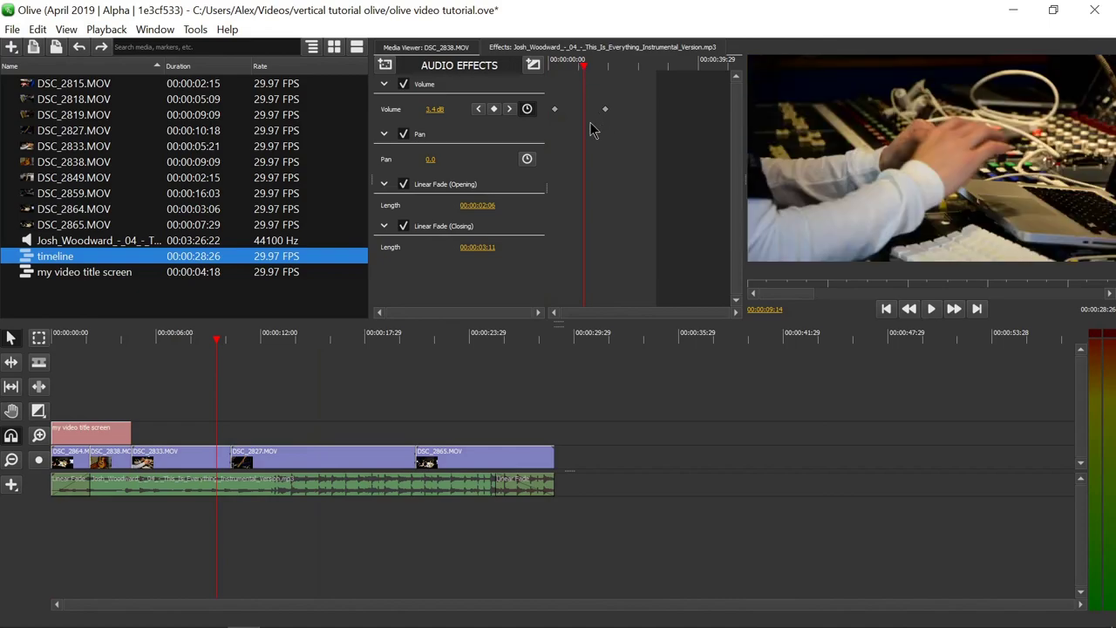
left_click(527, 109)
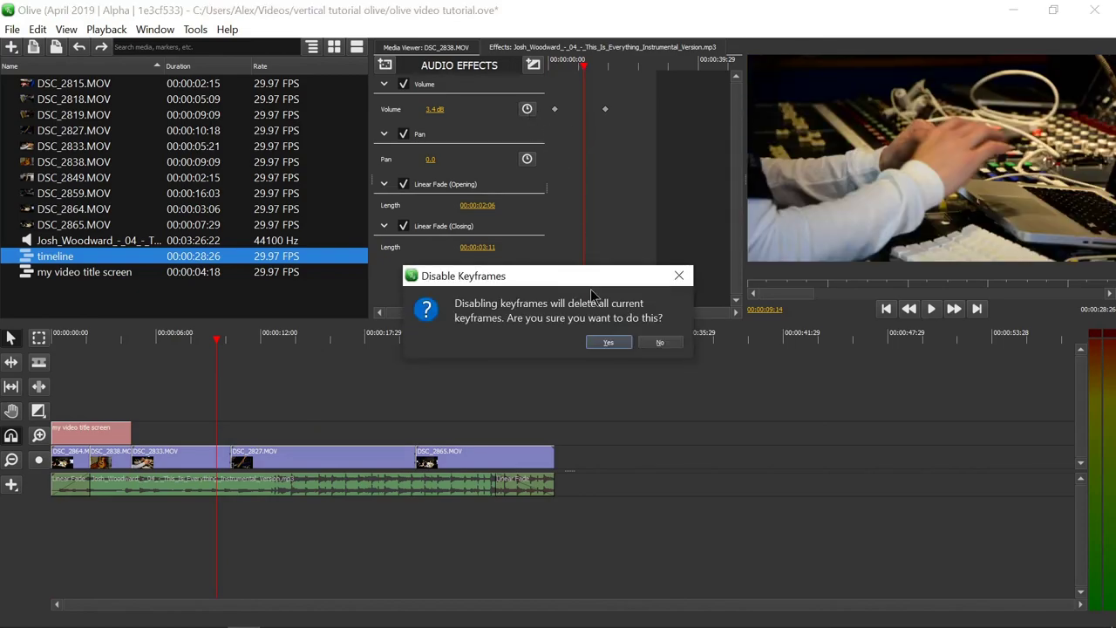
left_click(599, 343)
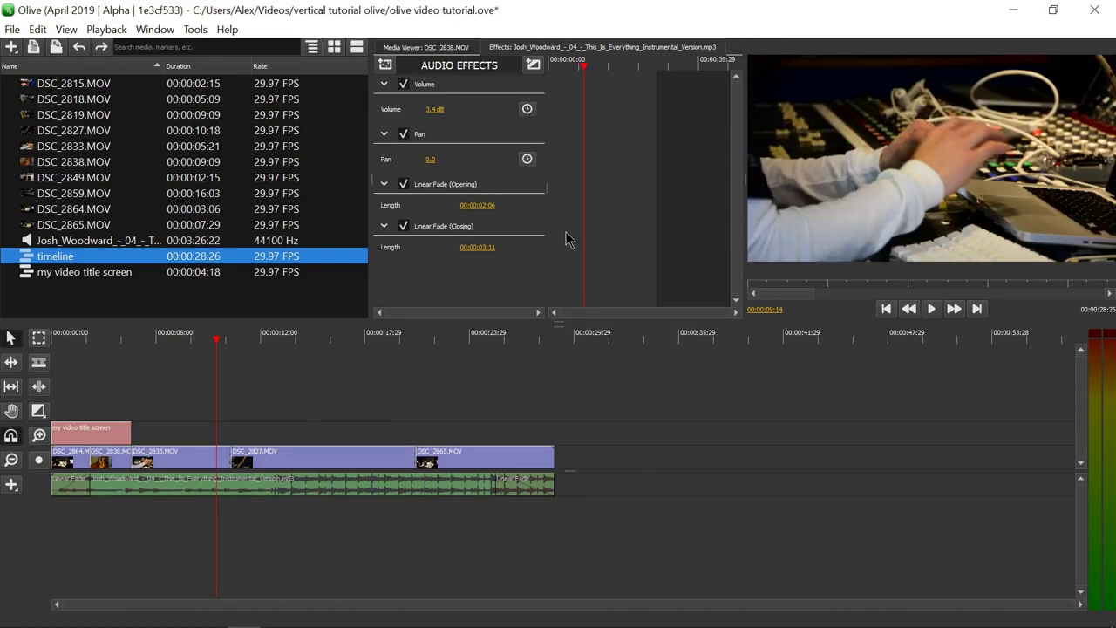
Step: Move the playhead to 00:00:00:00 and play the sequence
left_click(56, 337)
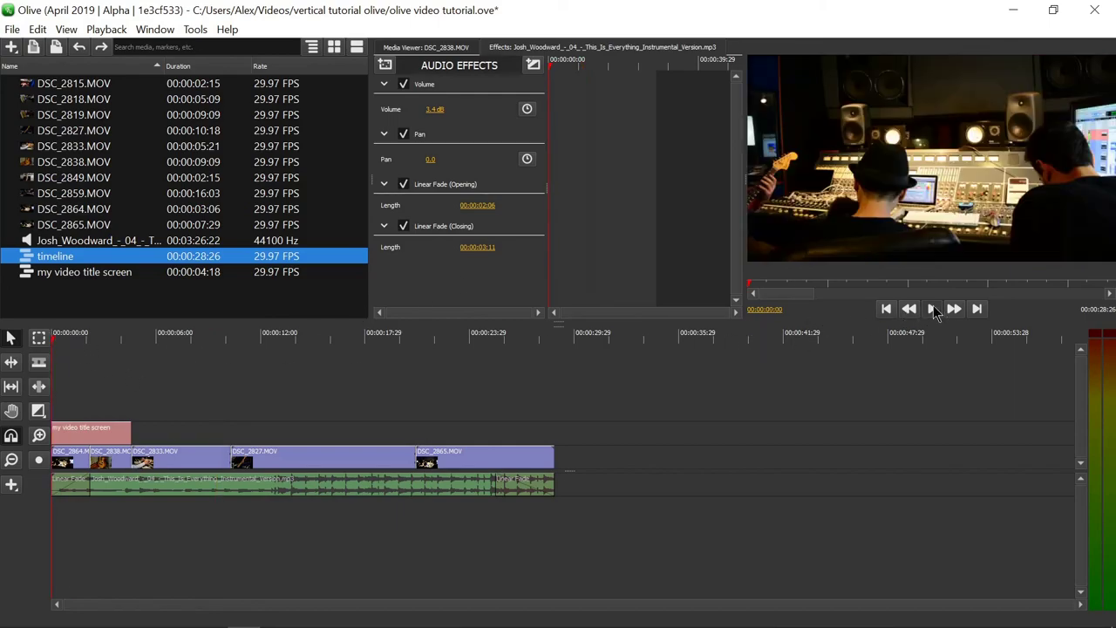
left_click(932, 309)
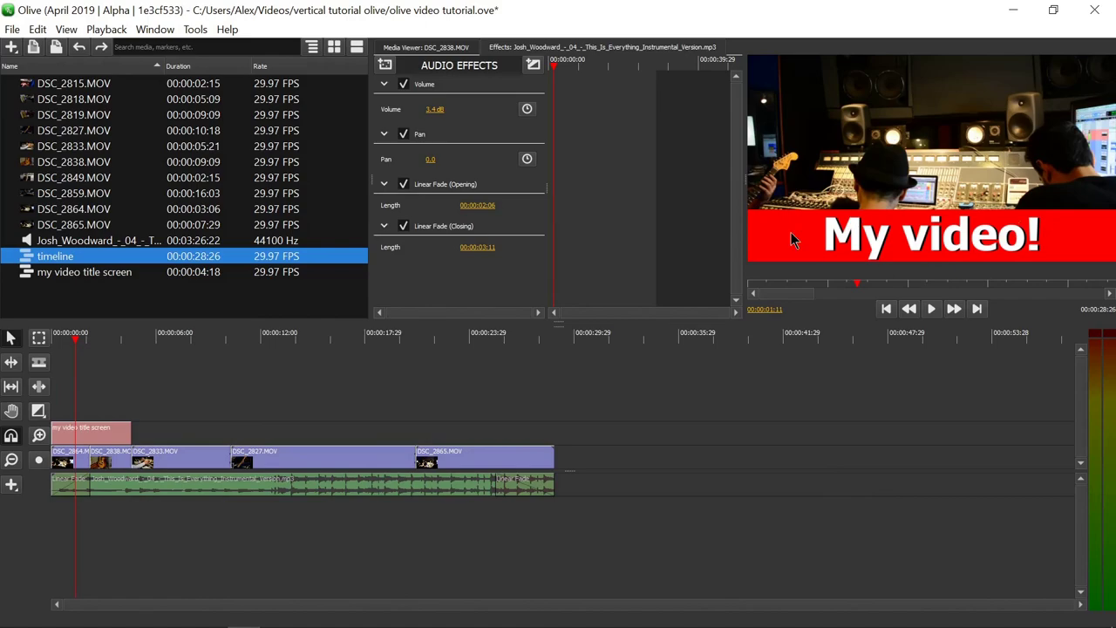